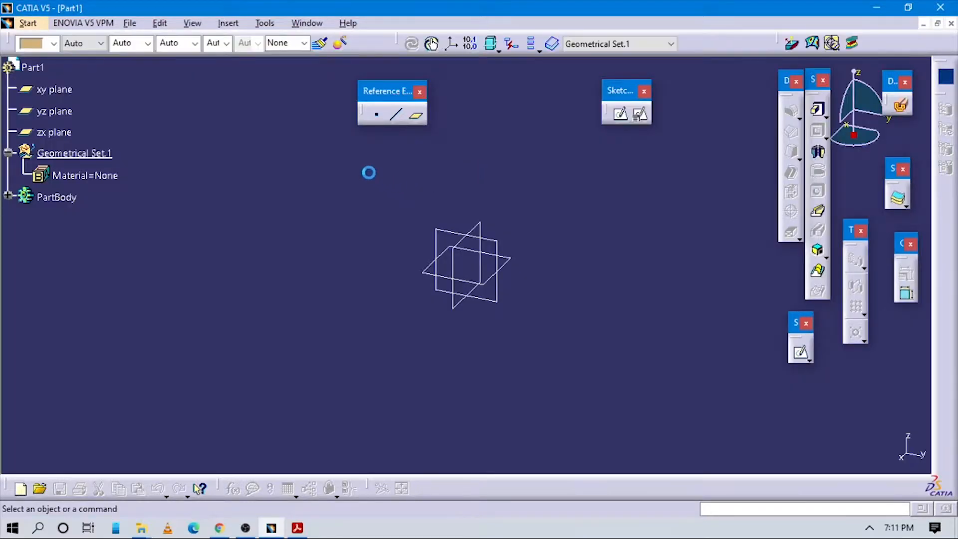
- Hide the three default reference planes and create a point at coordinates 0, 0, 0 mm
right_click(474, 242)
left_click(508, 272)
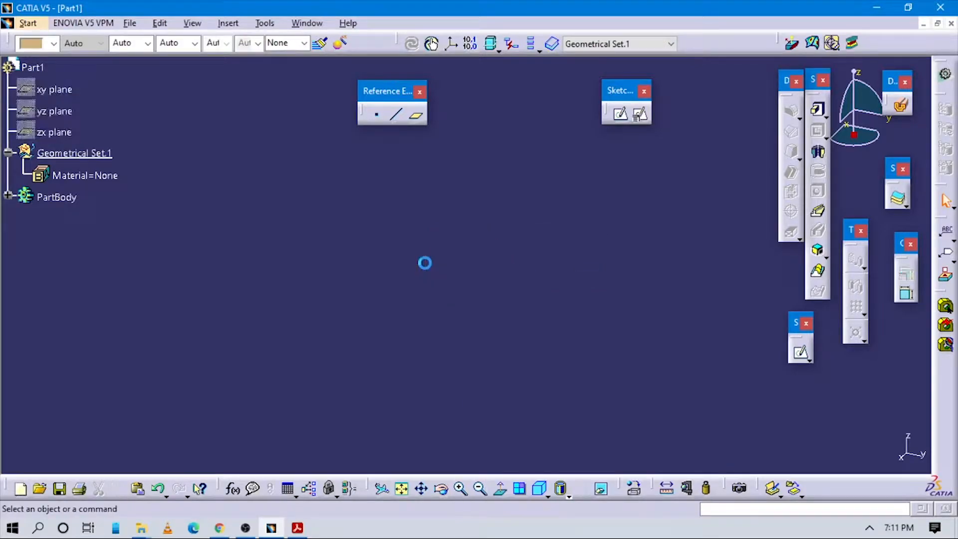
left_click(378, 118)
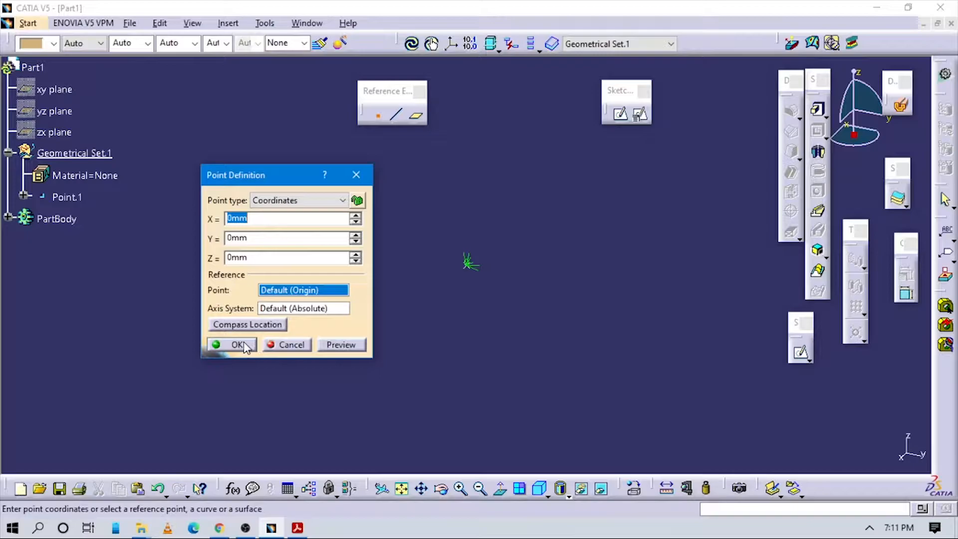
left_click(244, 346)
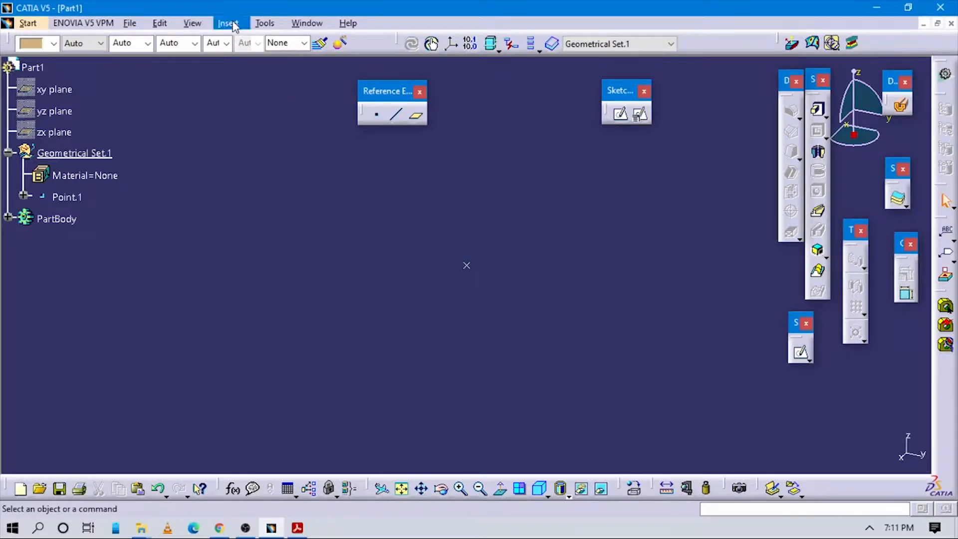
- Insert a standard axis system with its origin on Point.1
left_click(229, 23)
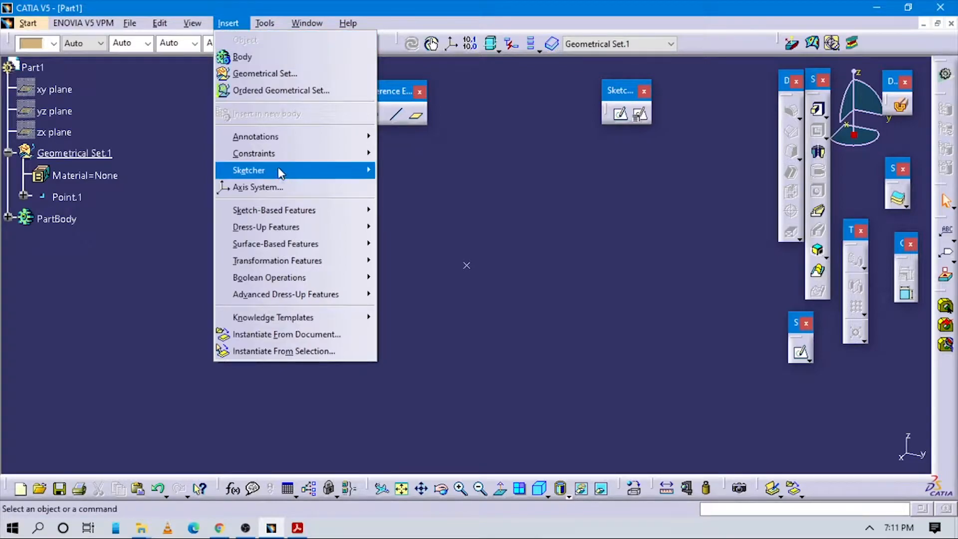
left_click(258, 191)
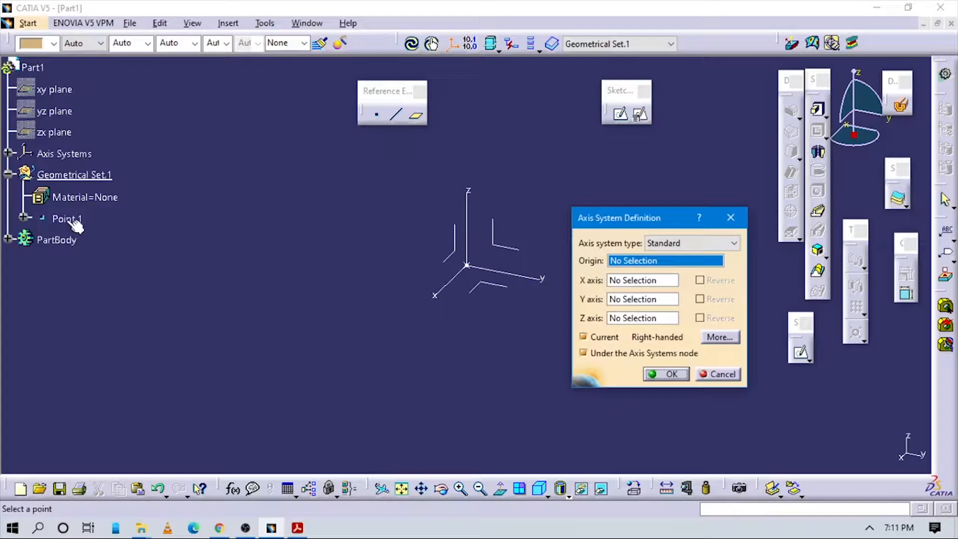
left_click(74, 221)
left_click(672, 374)
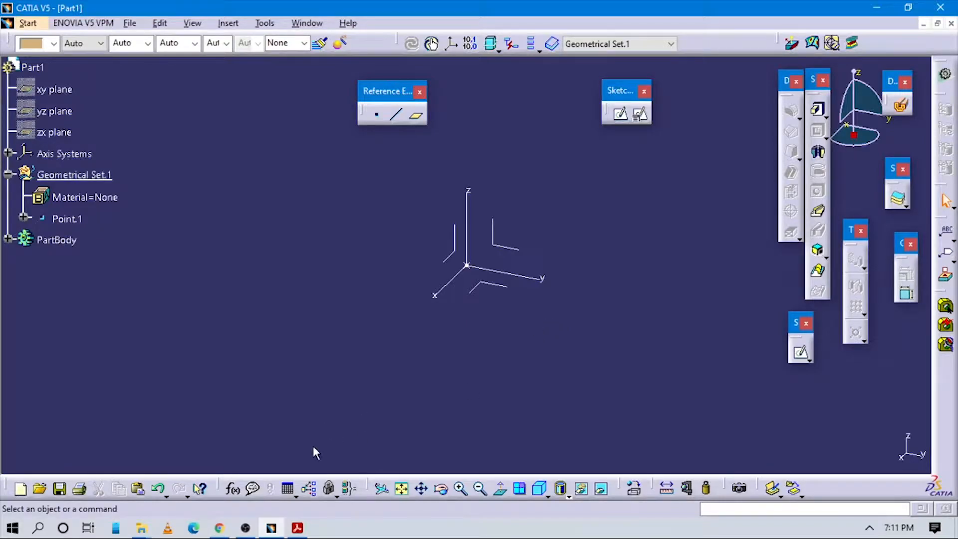
- Switch to the exercise PDF in Acrobat Reader and examine the Exercise 2 model and its dimensioned sketch, Figures 3-65 and 3-66
left_click(297, 528)
scroll(737, 297, "up", 2)
scroll(737, 299, "down", 2)
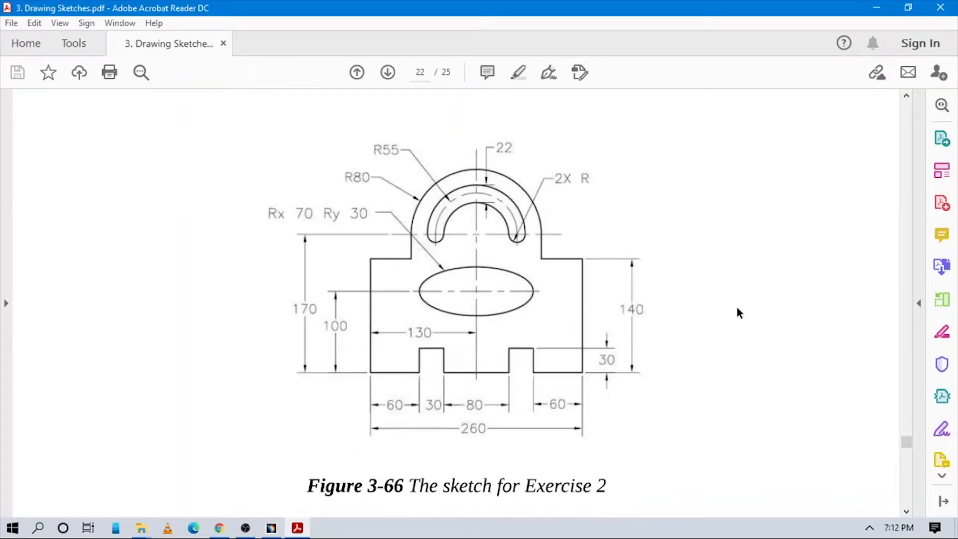
scroll(734, 303, "up", 10)
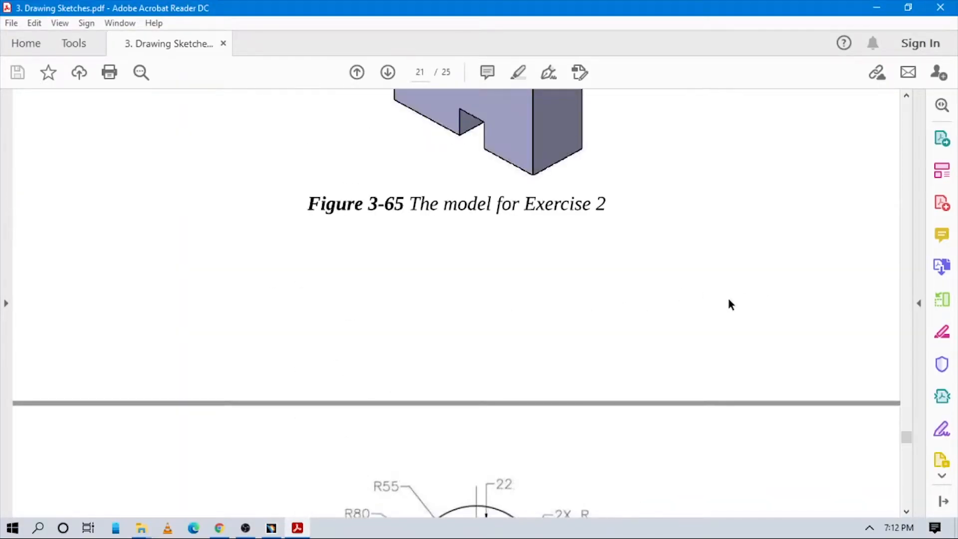
scroll(730, 305, "up", 8)
scroll(729, 305, "down", 20)
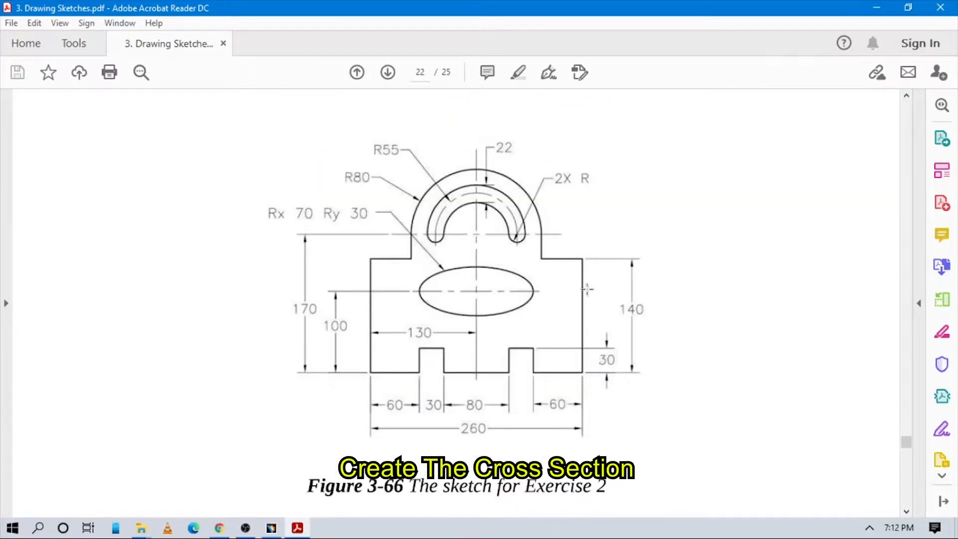
scroll(697, 331, "up", 2)
scroll(697, 332, "up", 6)
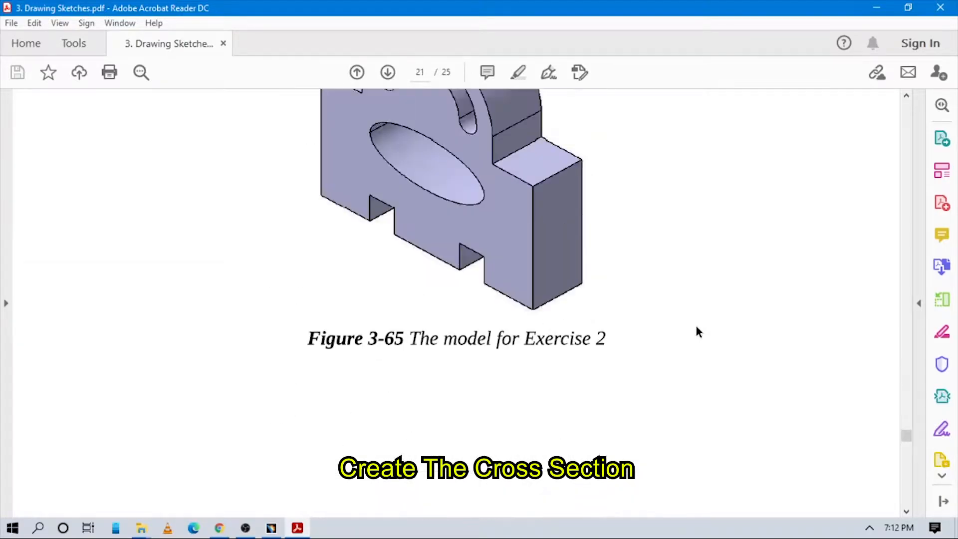
scroll(691, 328, "down", 6)
scroll(685, 327, "down", 2)
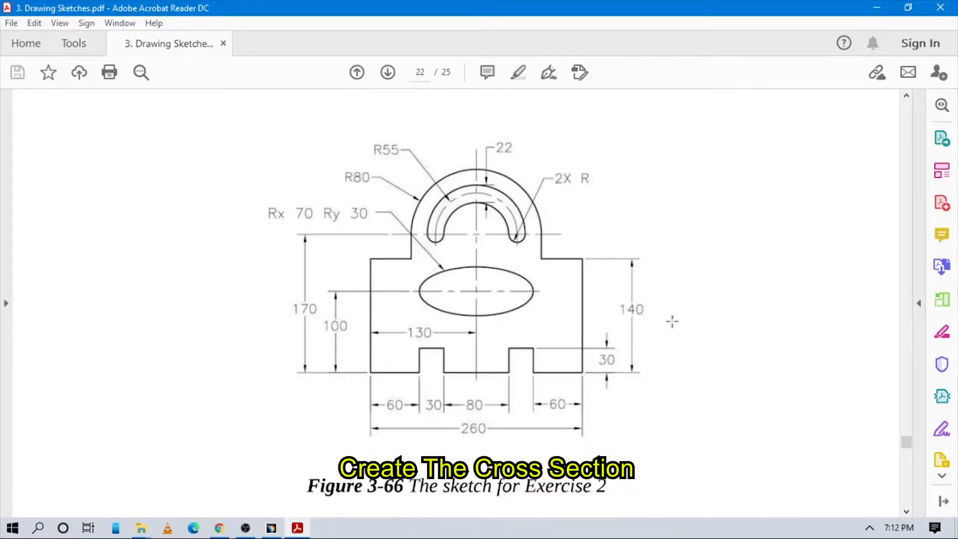
scroll(673, 321, "down", 2)
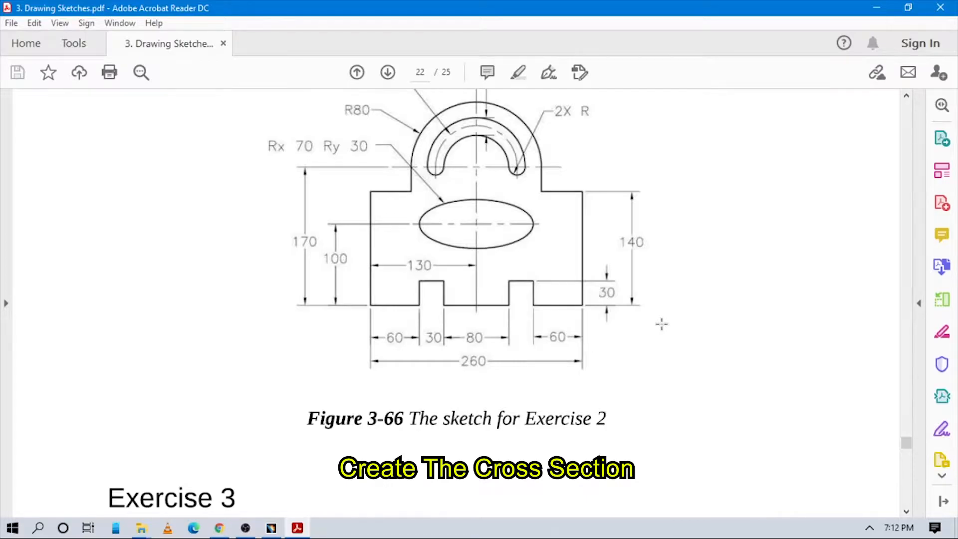
scroll(610, 217, "up", 2)
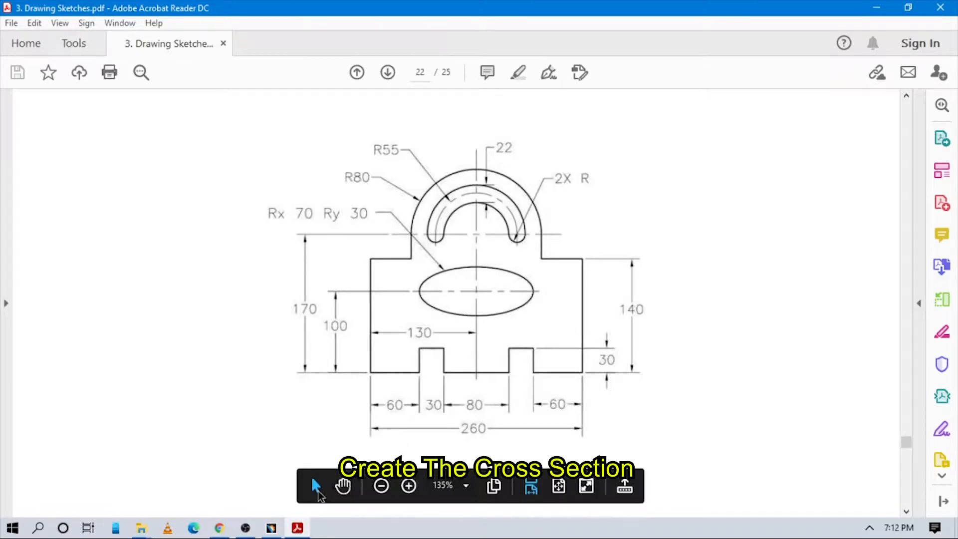
- In CATIA, create a positioned sketch on the axis system's YZ plane, with Point.1 as projection-point origin and orientation parallel to the Y axis
left_click(277, 530)
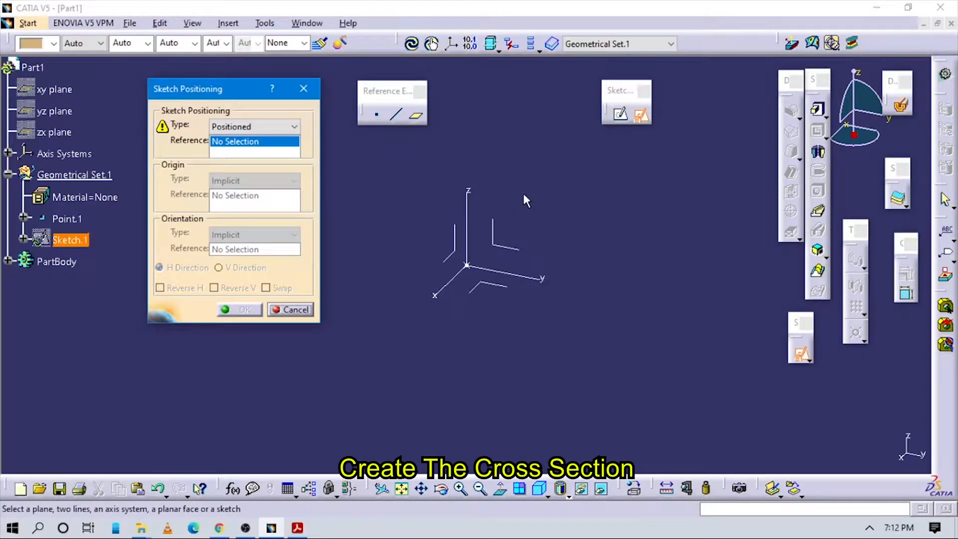
left_click(497, 230)
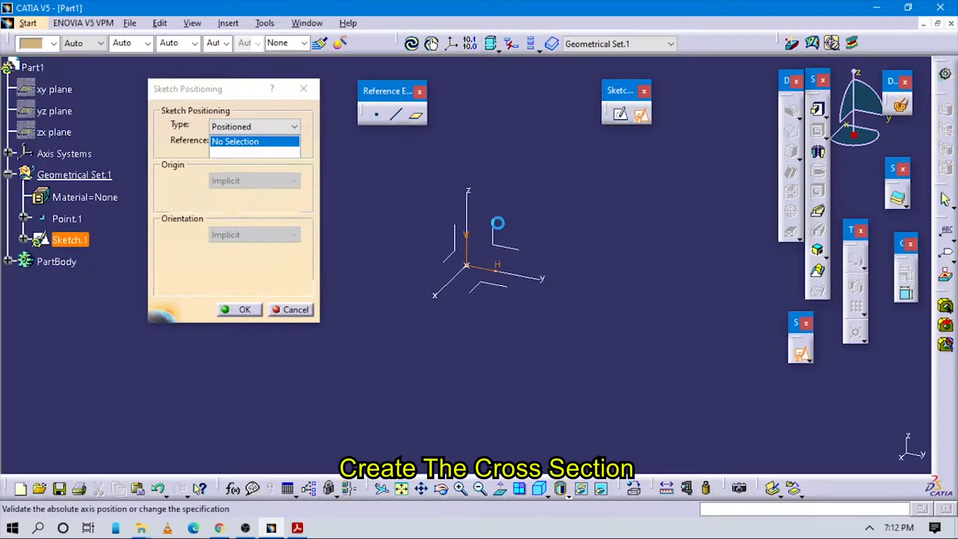
left_click(244, 182)
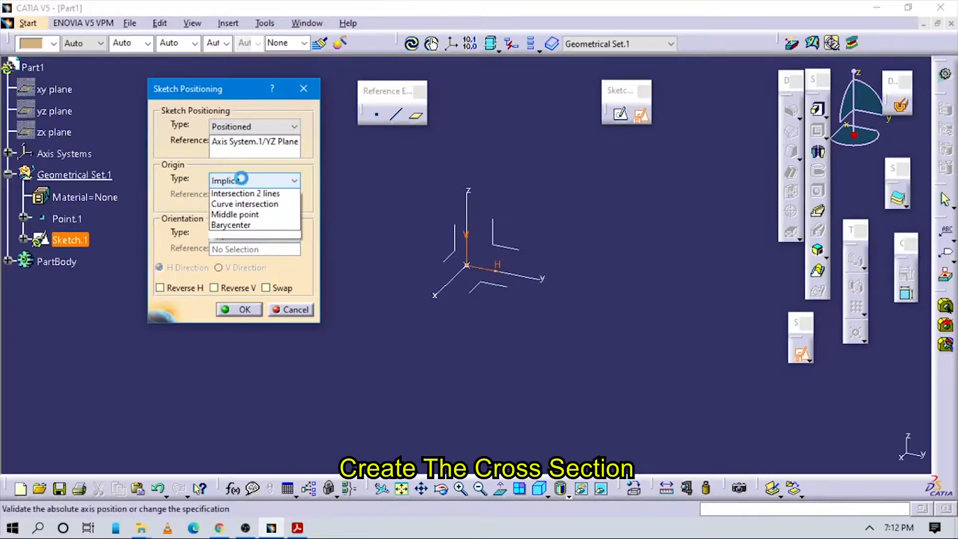
left_click(234, 214)
left_click(76, 221)
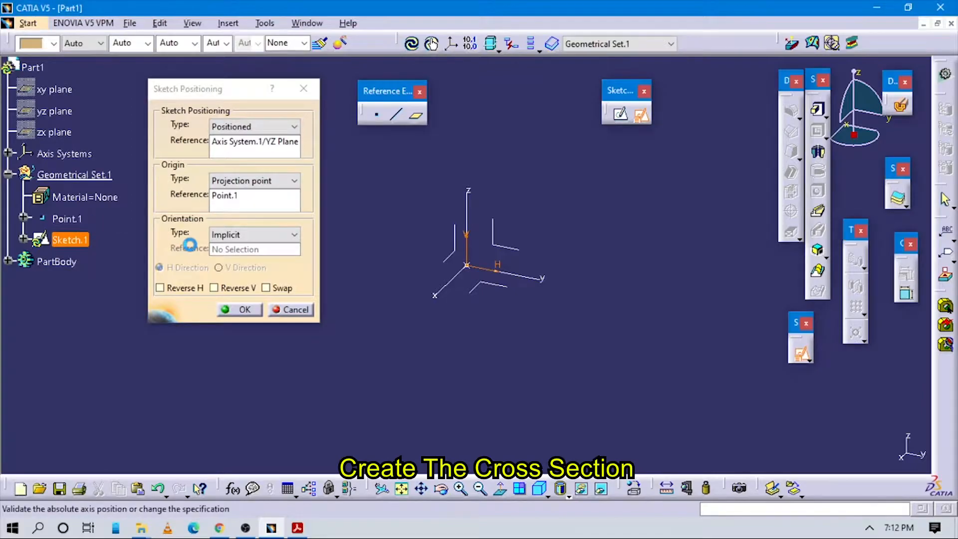
left_click(254, 235)
left_click(250, 313)
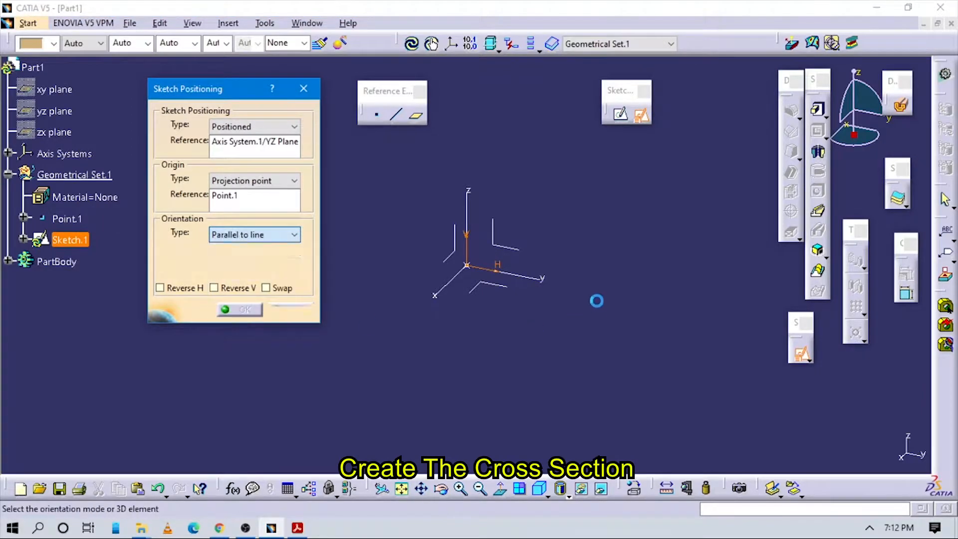
left_click(529, 277)
left_click(255, 314)
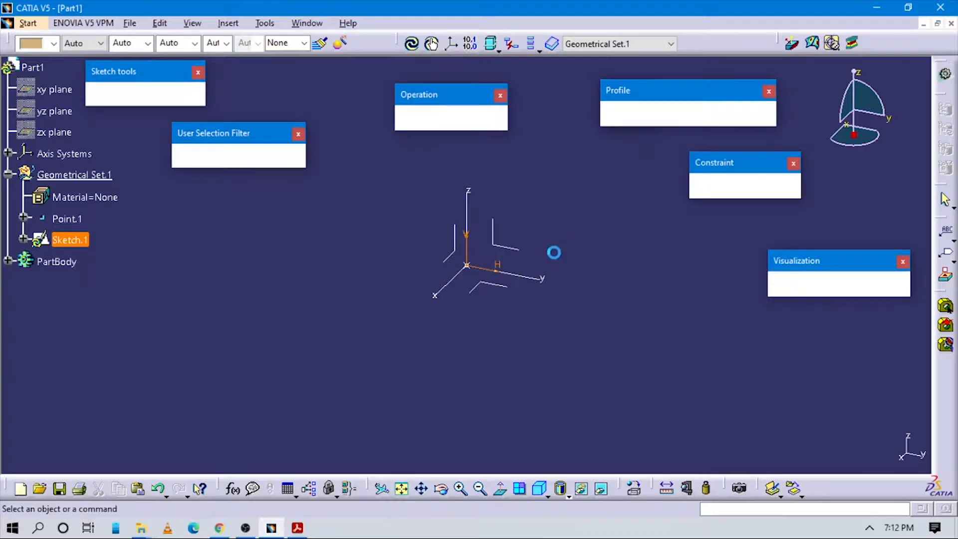
- Check the PDF drawing, then sketch the half-profile's bottom edge from the vertical axis to about H 146 mm, with a notch about 27 mm high
left_click(619, 116)
left_click(297, 528)
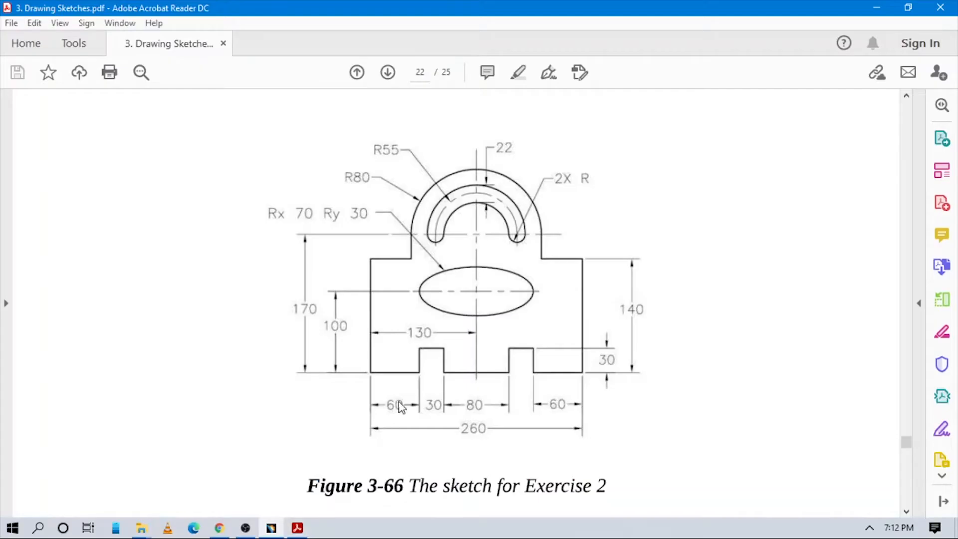
left_click(272, 528)
left_click(472, 346)
left_click(548, 352)
left_click(547, 305)
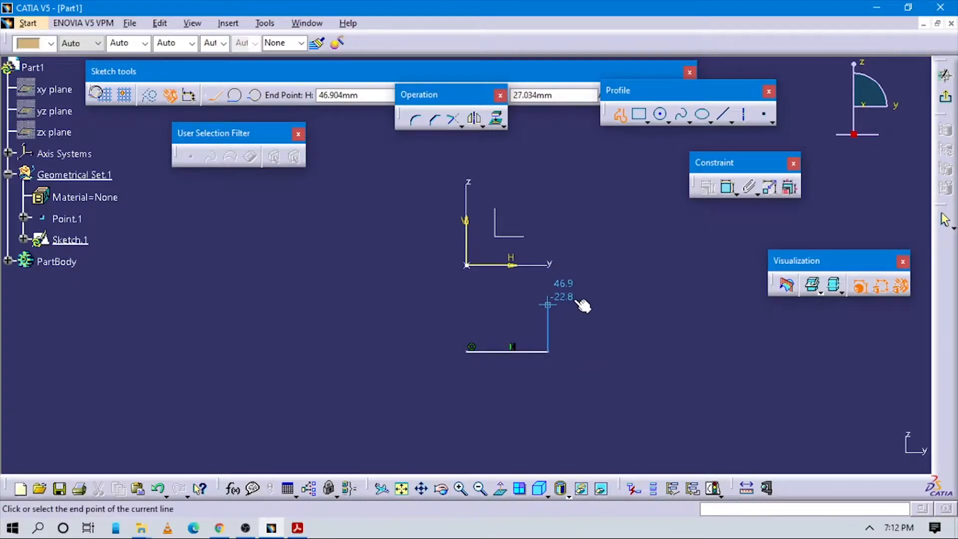
left_click(625, 304)
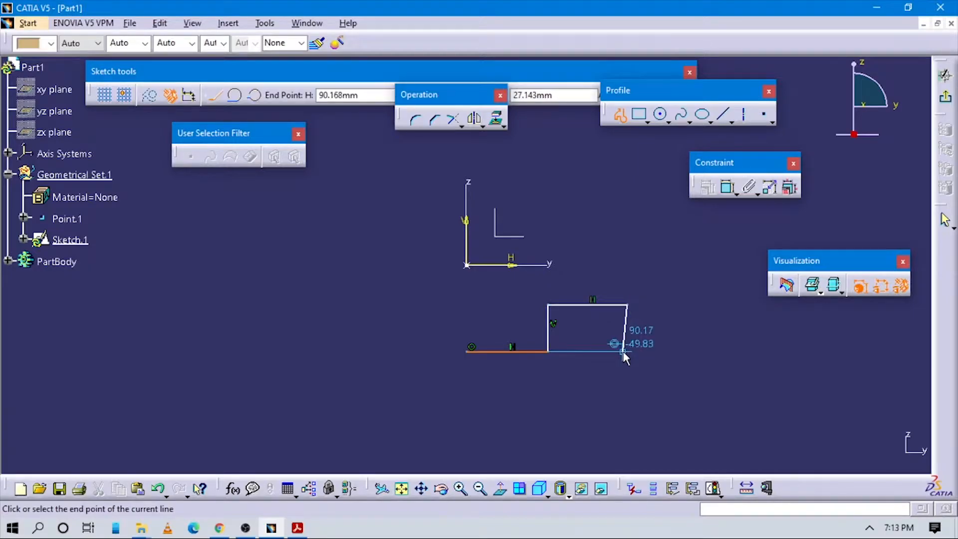
left_click(627, 350)
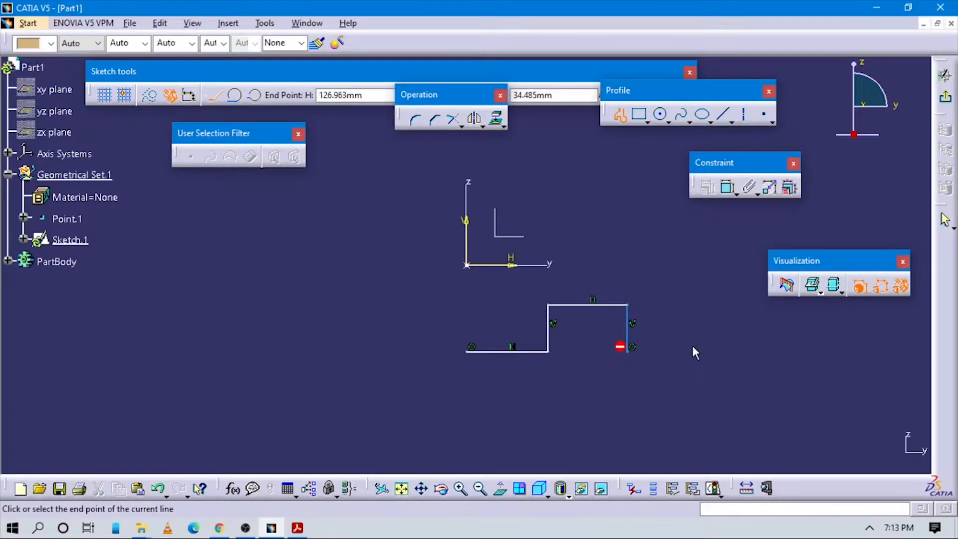
left_click(719, 351)
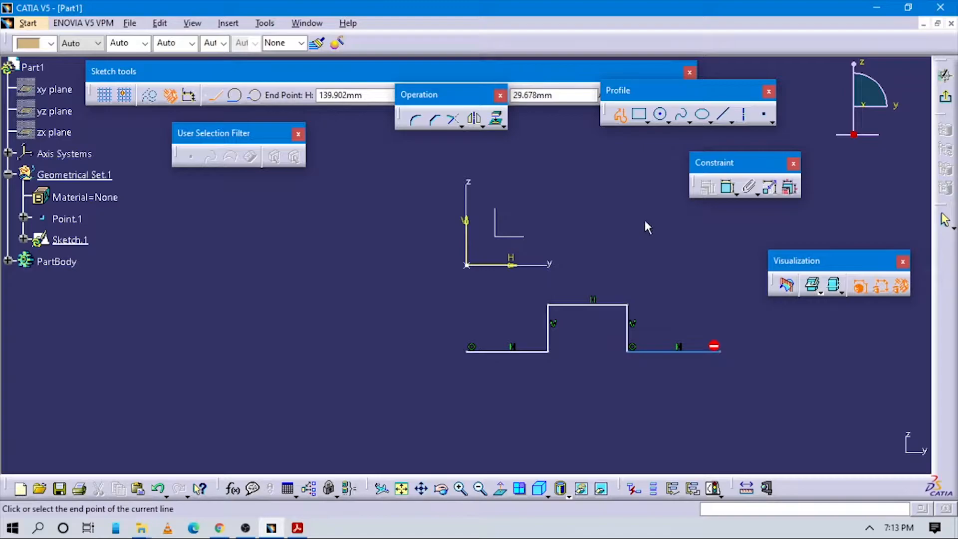
- Continue the profile with a vertical side about 127 mm high, a horizontal shoulder inward and a short vertical line, ending it open
middle_click_drag(628, 221, 547, 327)
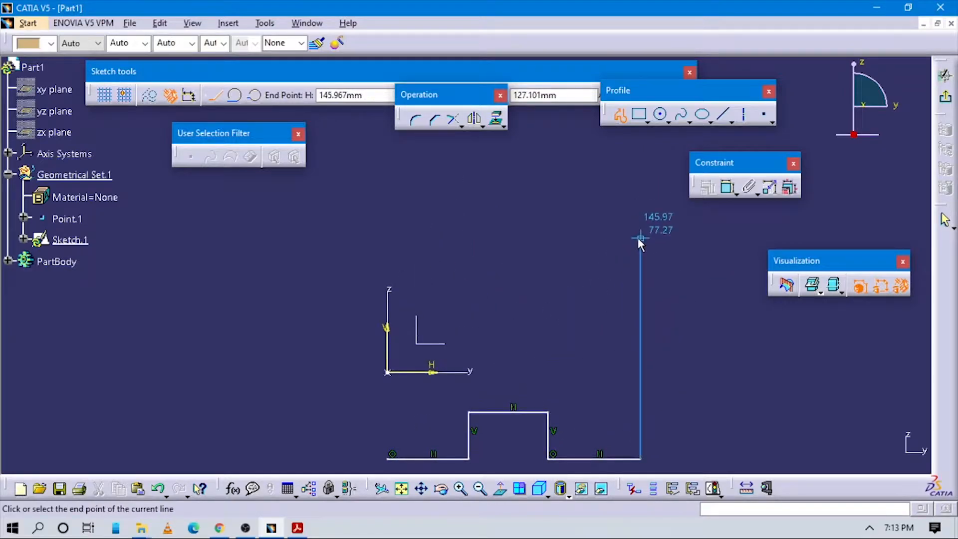
left_click(640, 238)
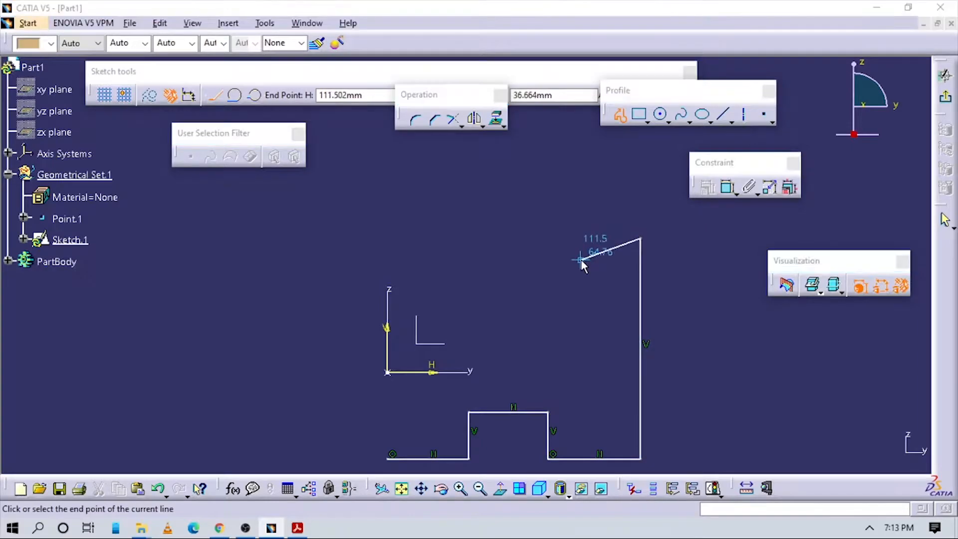
key("alt+Tab")
key("alt+Tab")
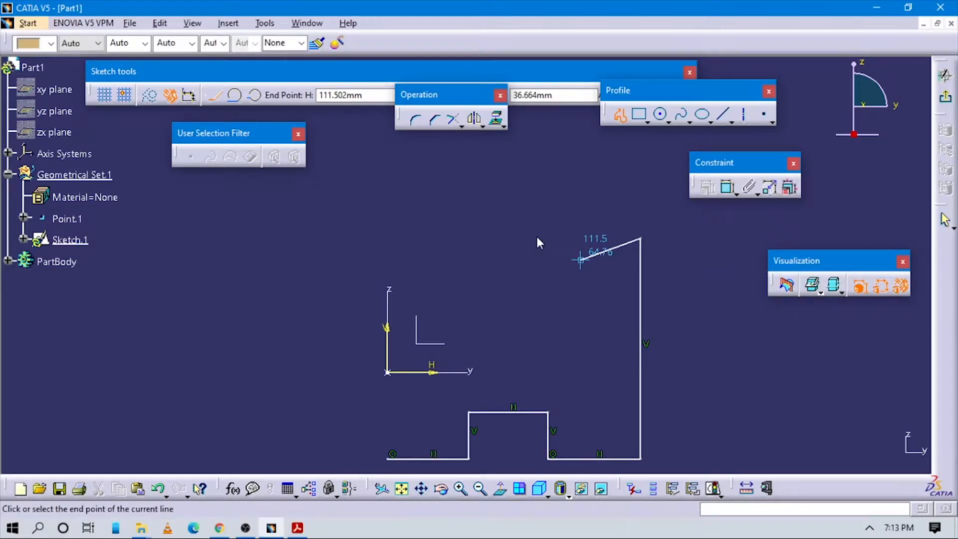
left_click(522, 238)
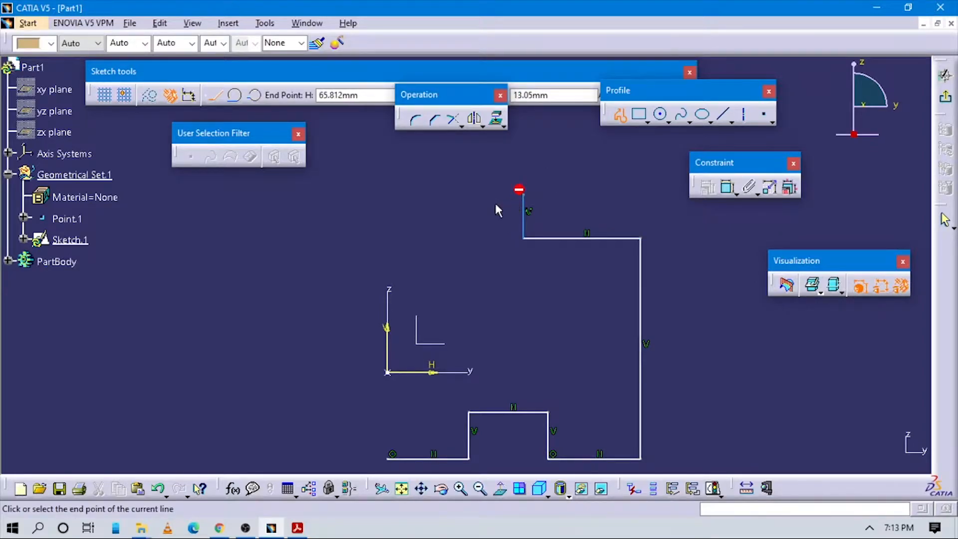
double_click(519, 198)
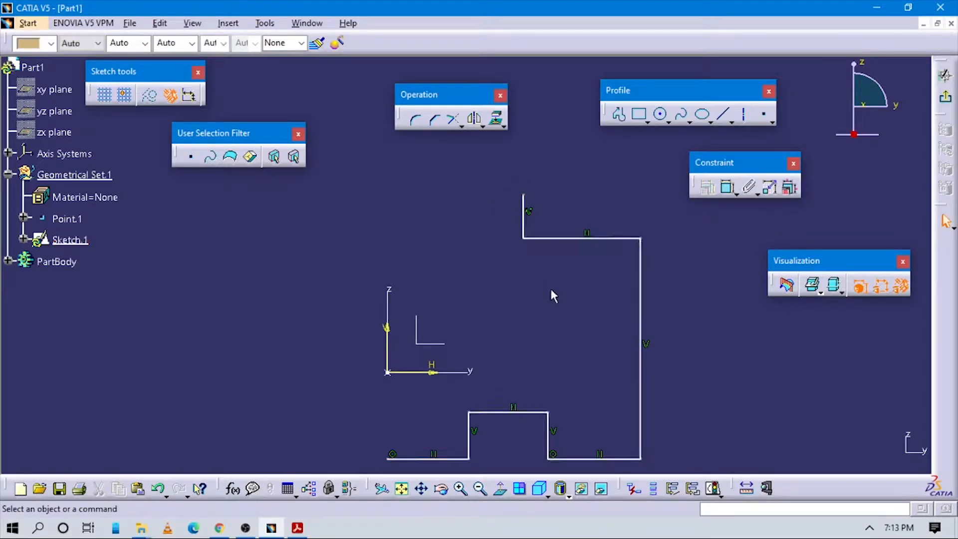
- Check the PDF drawing and constrain the half-profile's overall width from the vertical axis to the long vertical side to 260/2 mm
key("alt+Tab")
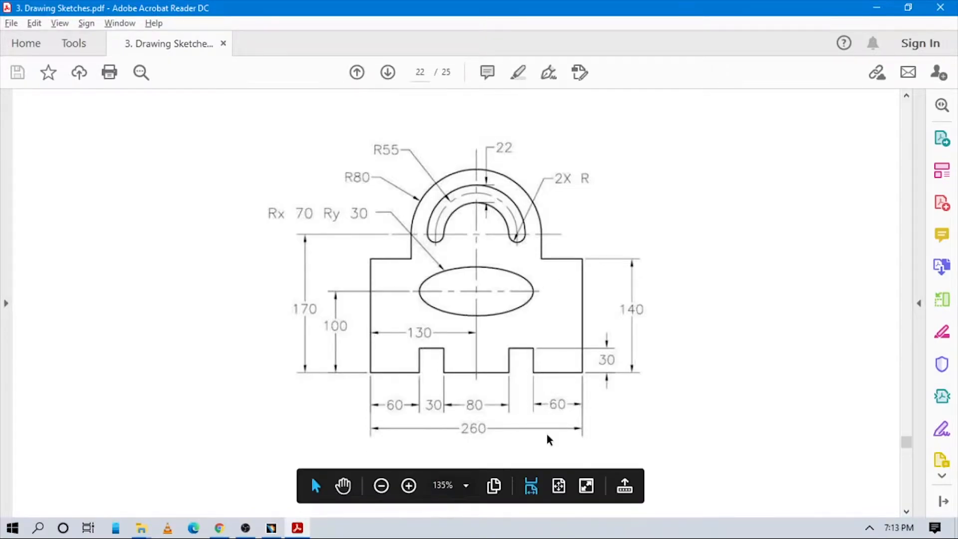
key("alt+Tab")
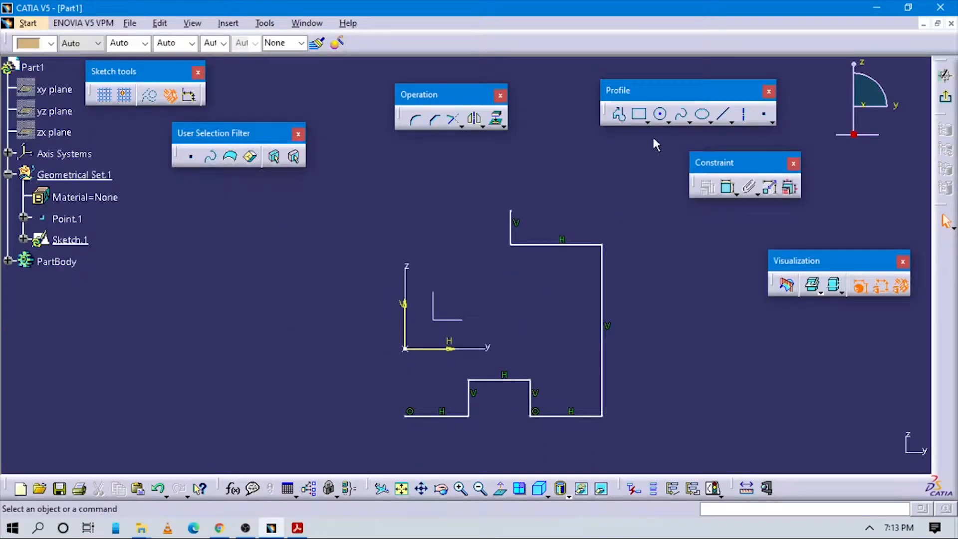
left_click(728, 188)
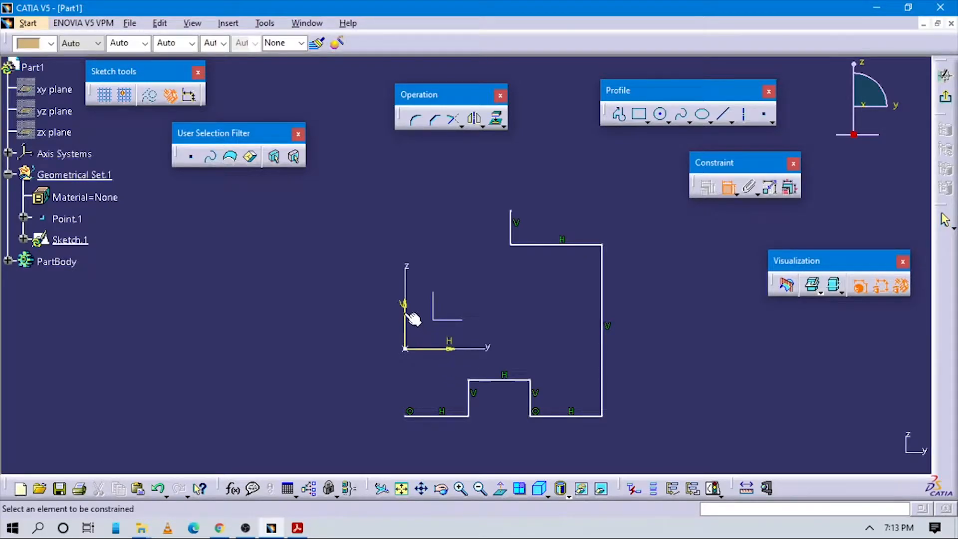
left_click(409, 416)
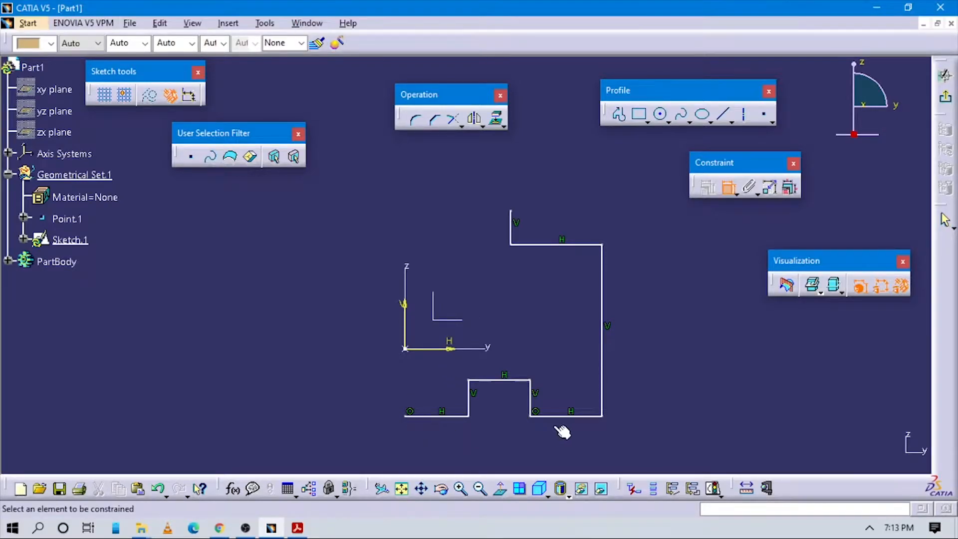
left_click(602, 417)
middle_click_drag(492, 400, 497, 344)
left_click(498, 346)
left_click(502, 343)
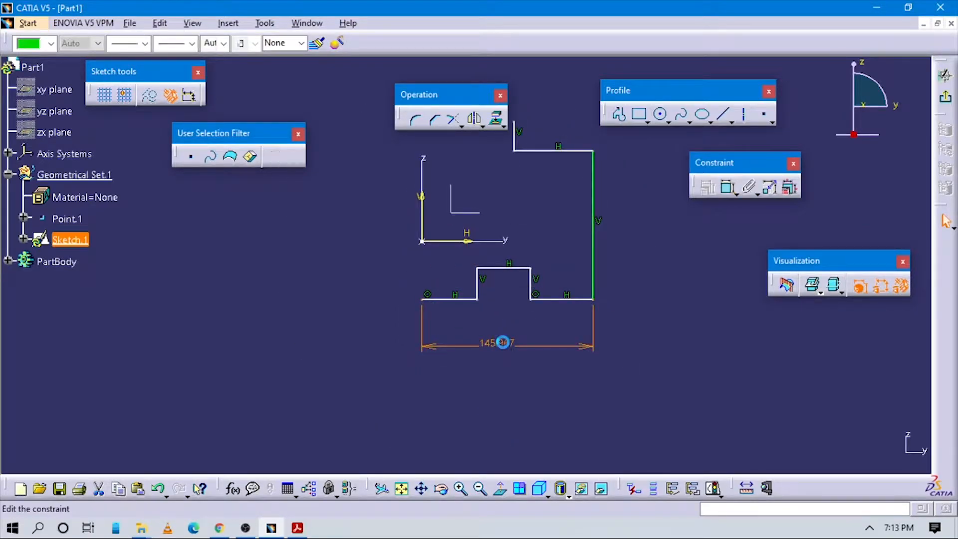
double_click(502, 342)
type("260")
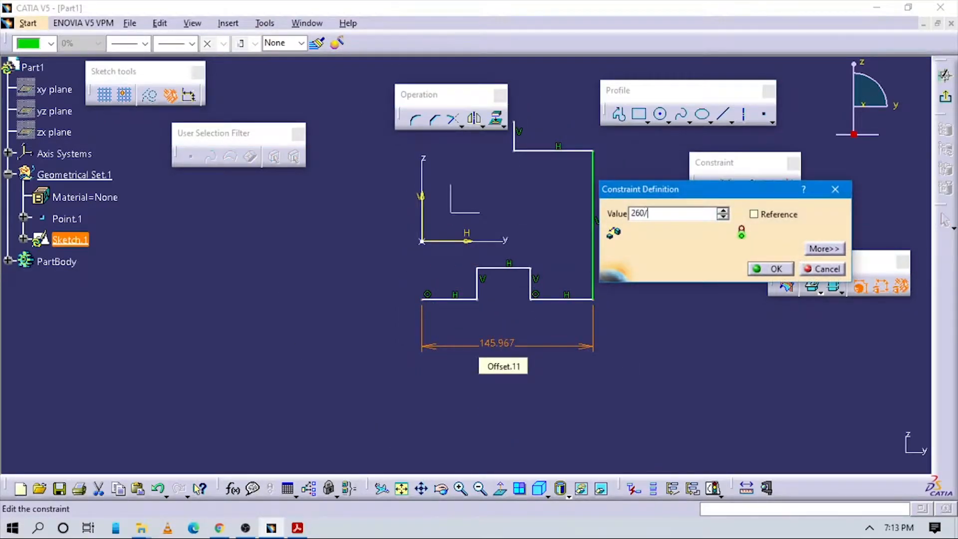
type("/2")
key("Return")
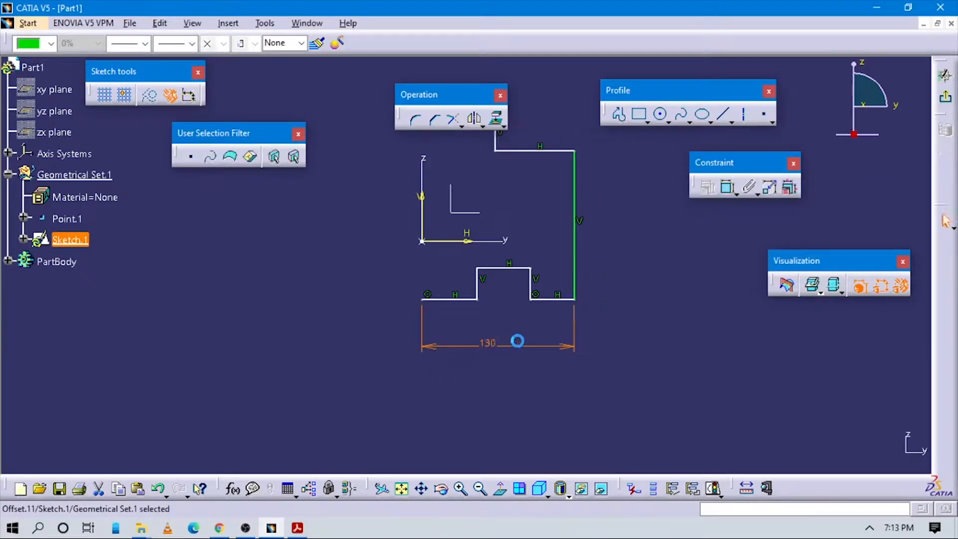
- Check the PDF drawing and constrain the bottom segment between the notch and the long vertical side to 60 mm
key("alt+Tab")
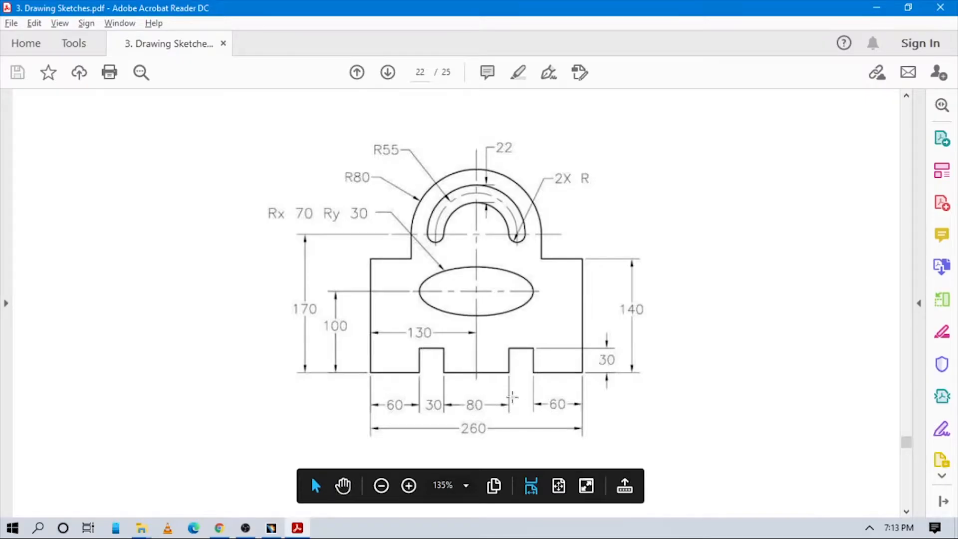
key("alt+Tab")
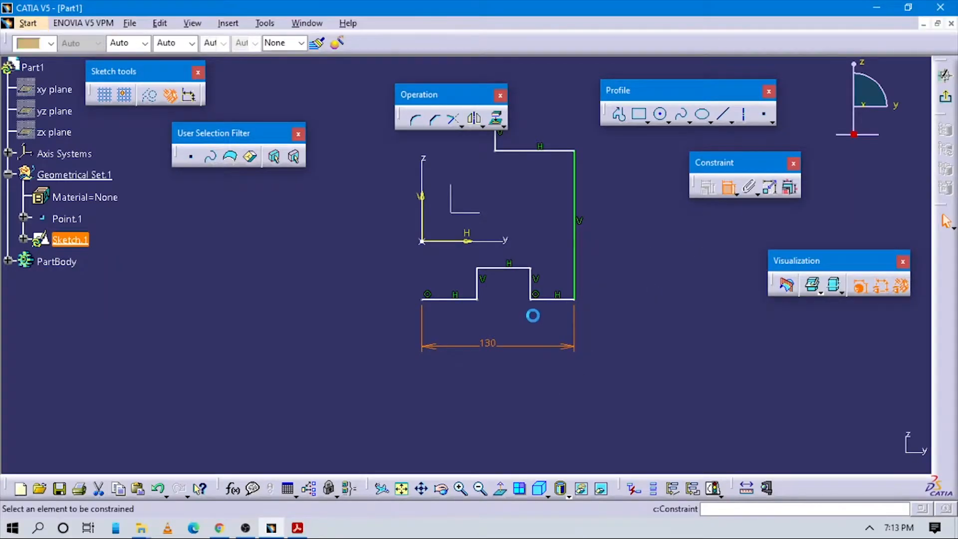
left_click(545, 300)
left_click(550, 318)
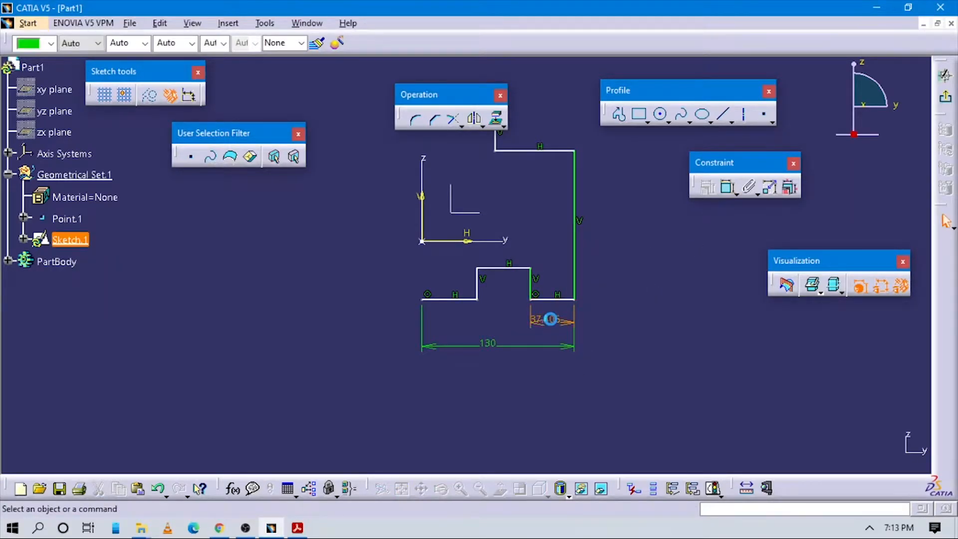
double_click(550, 319)
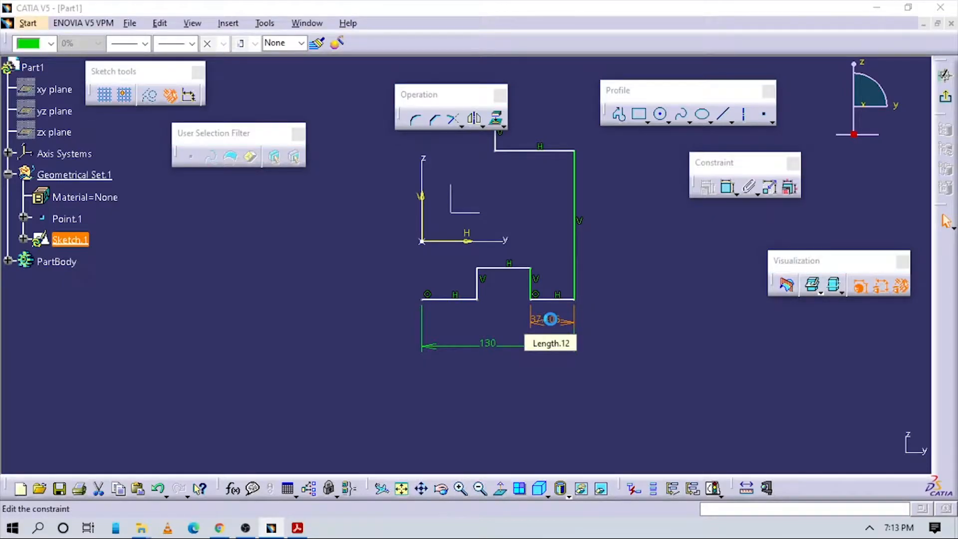
key("alt+Tab")
key("alt+Tab")
type("60")
key("Return")
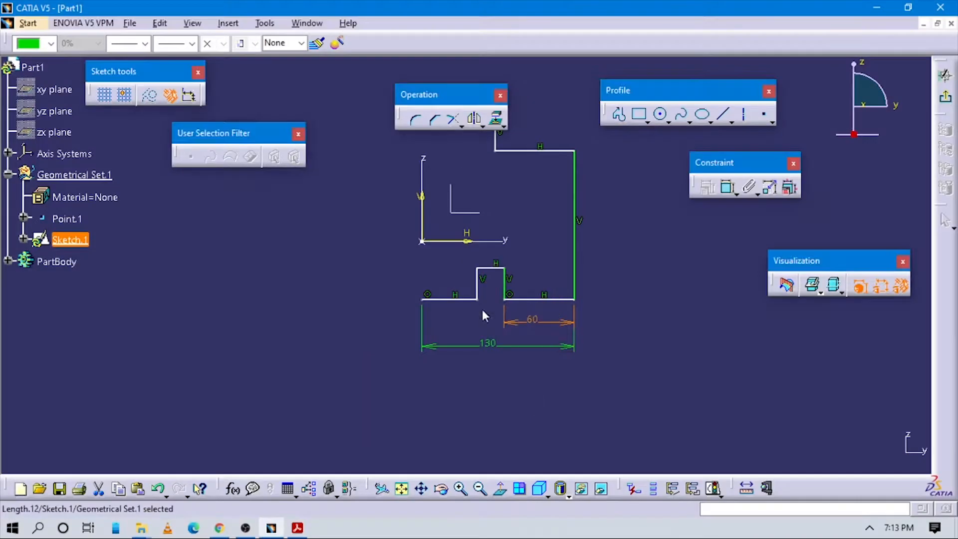
- Constrain the distance from the vertical axis to the notch's nearer vertical side to 40 mm
left_click(727, 187)
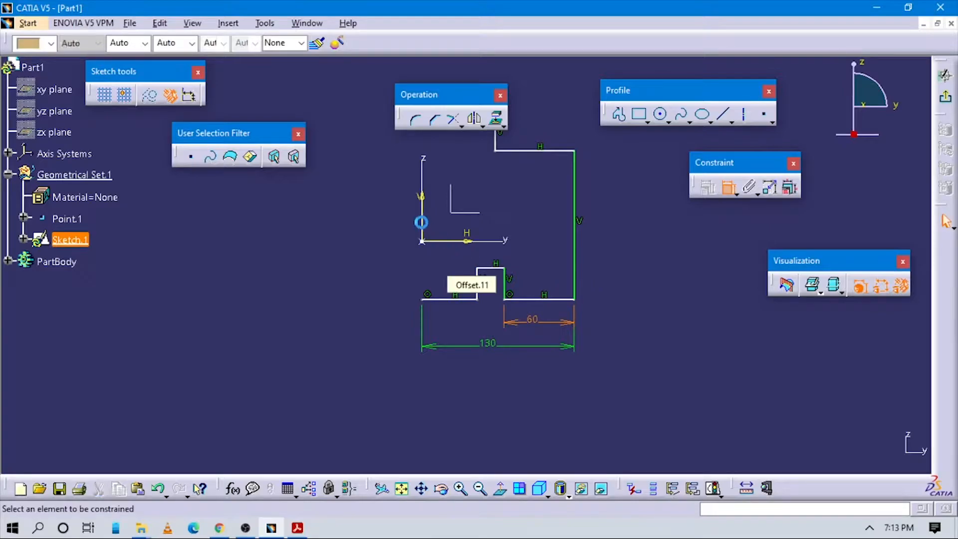
left_click(421, 216)
left_click(477, 287)
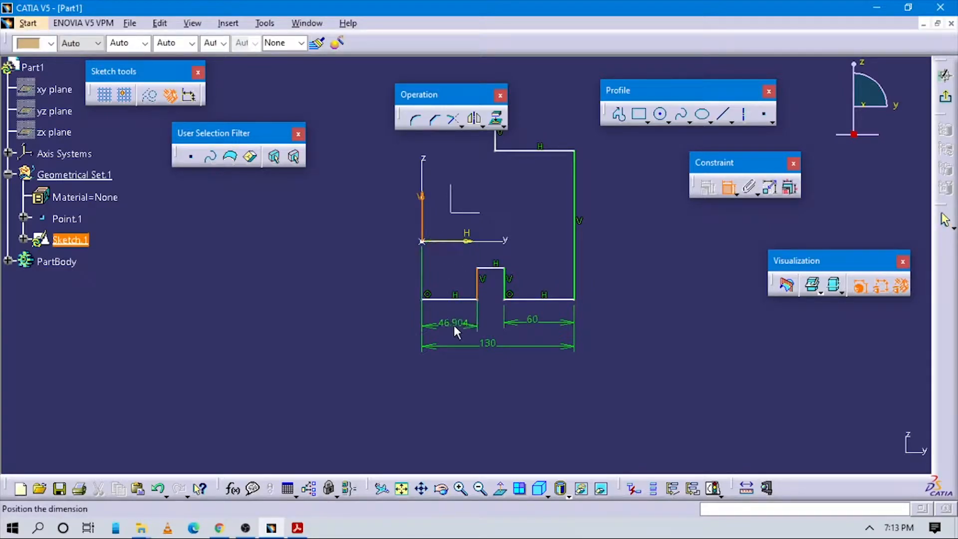
left_click(457, 323)
double_click(457, 322)
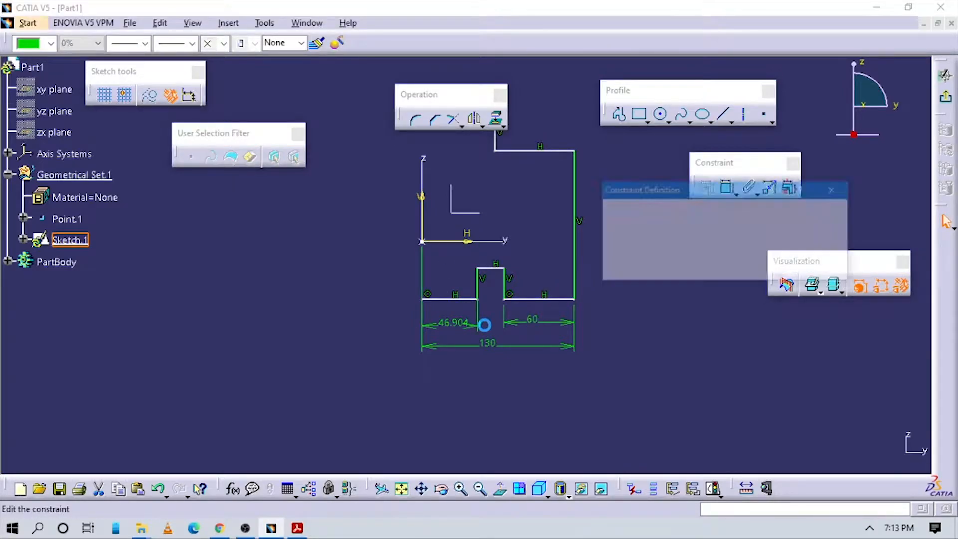
key("Return")
- Try a second width dimension between the vertical axis and the long vertical side, and delete it
key("alt+Tab")
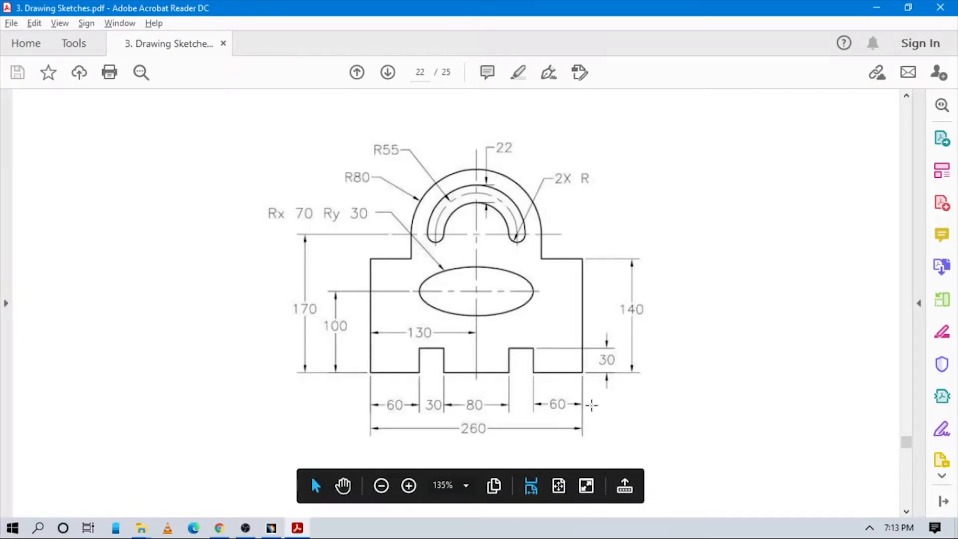
key("alt+Tab")
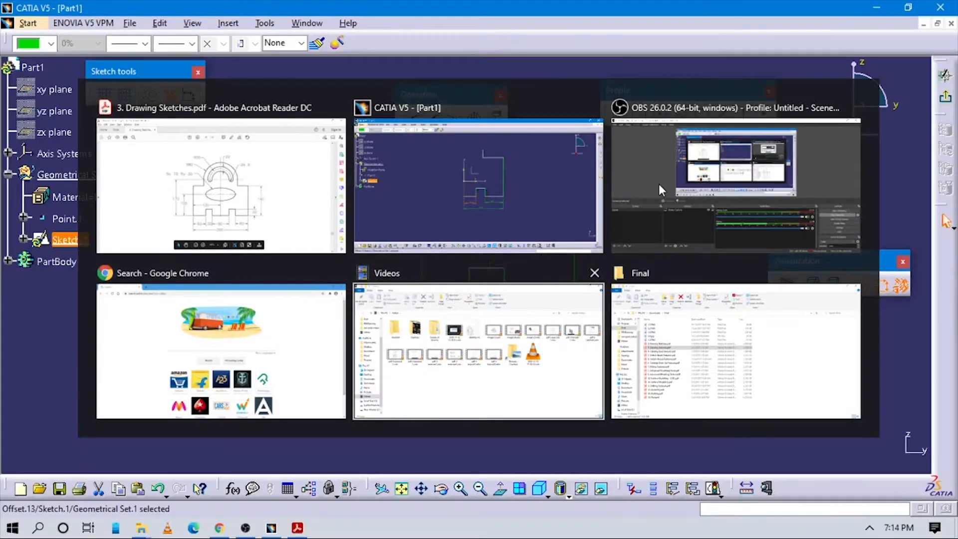
left_click(729, 189)
left_click(422, 215)
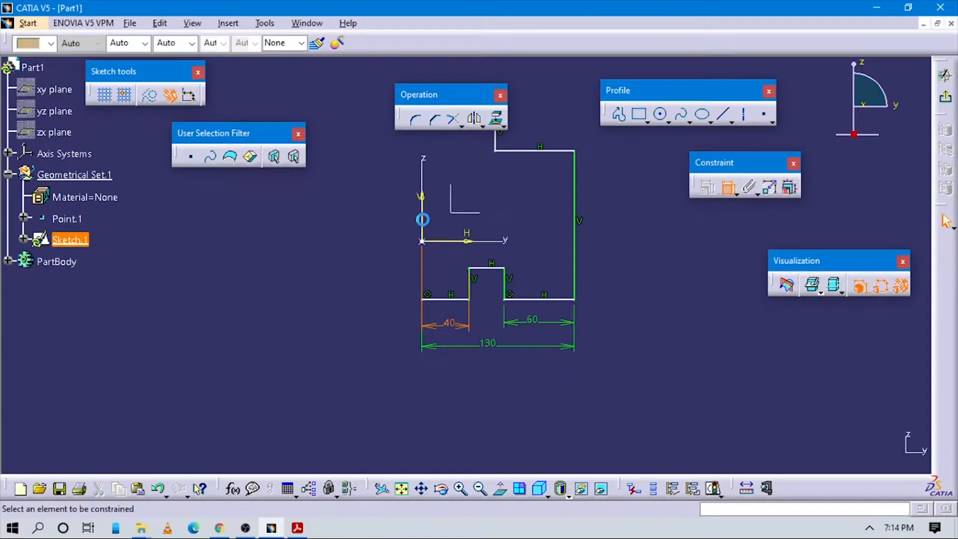
left_click(579, 231)
left_click(524, 225)
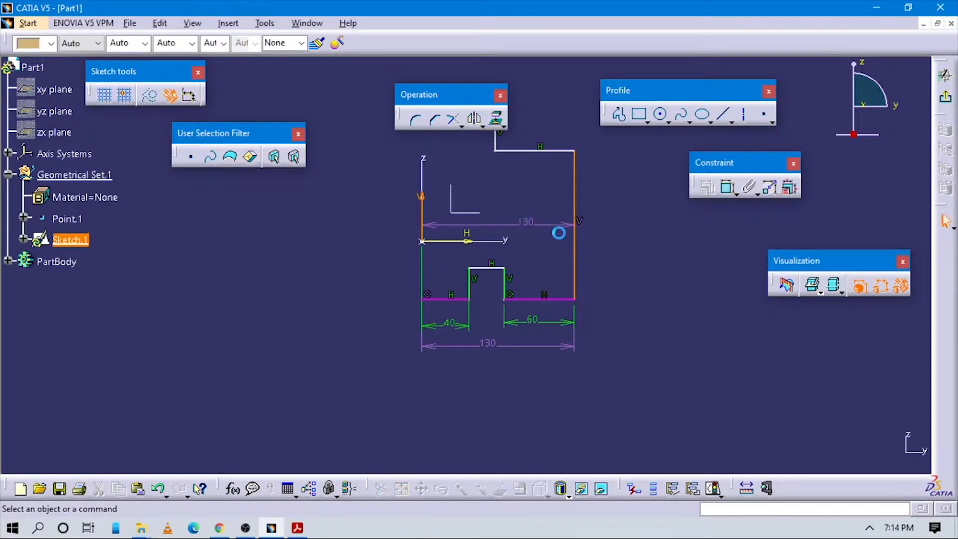
left_click(526, 223)
key("Delete")
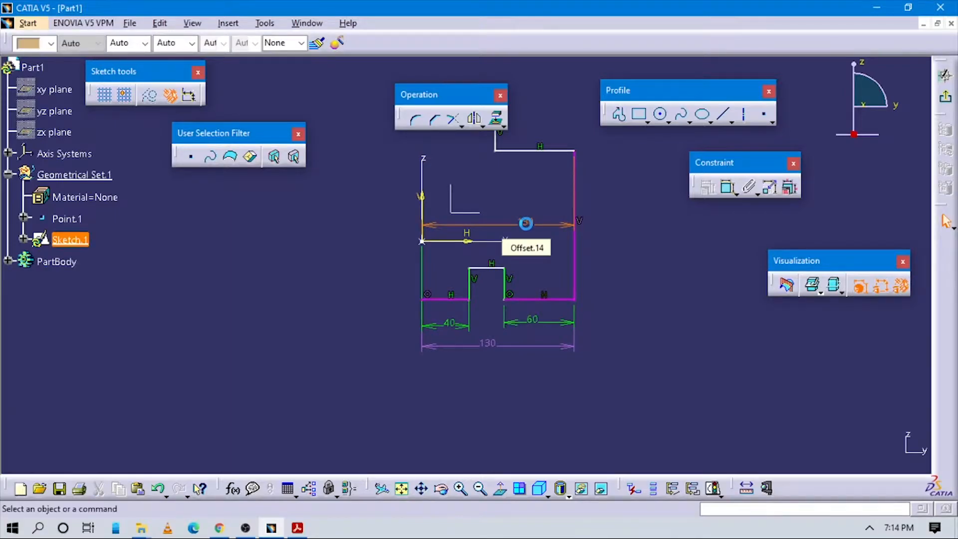
- Check the PDF drawing and constrain the long vertical side's length to 140 mm
key("alt+Tab")
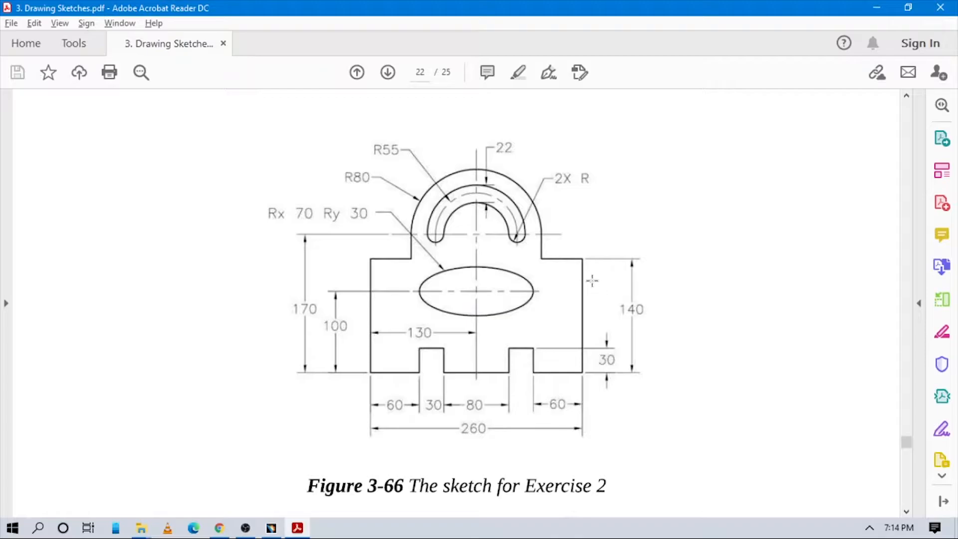
key("alt+Tab")
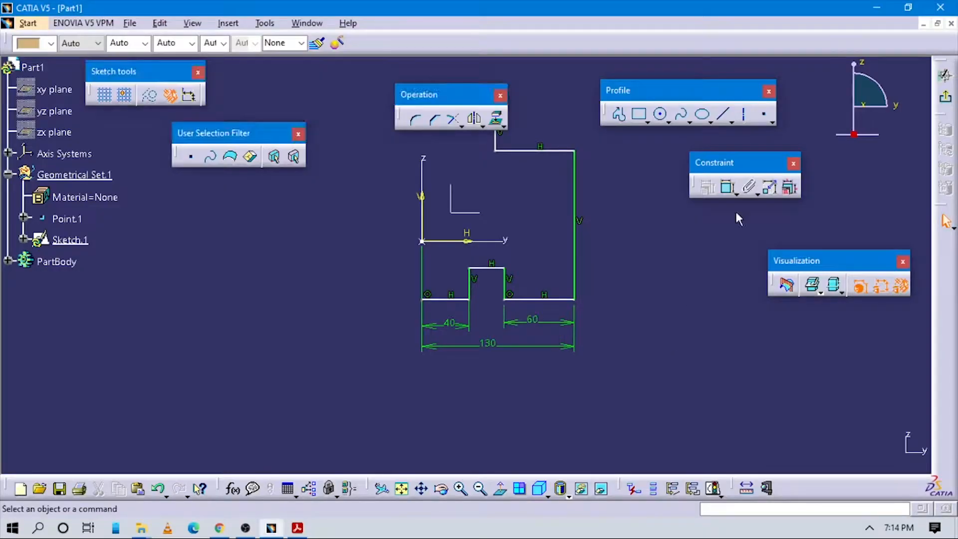
left_click(729, 188)
left_click(576, 179)
left_click(618, 198)
type("100")
key("Return")
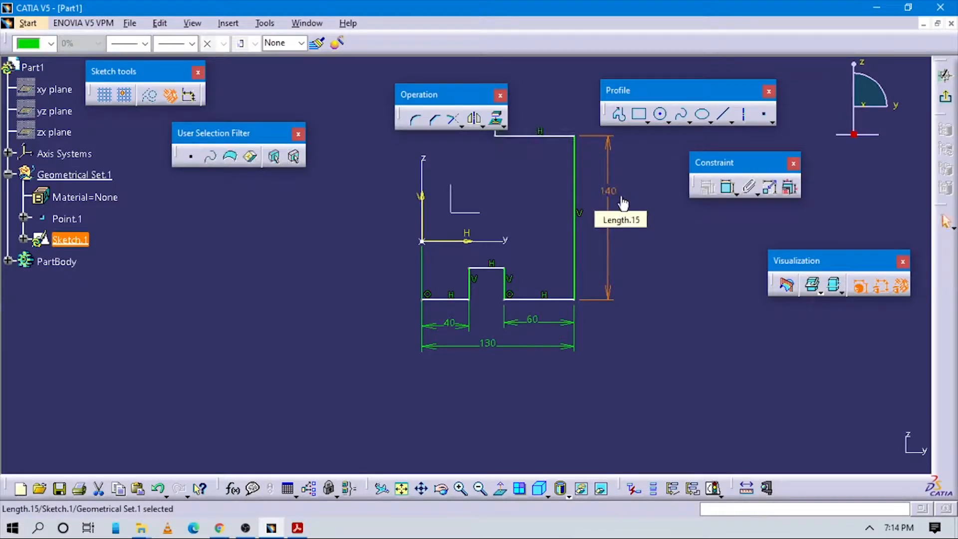
- Check the PDF drawing and constrain the notch's height to 30 mm
key("alt+Tab")
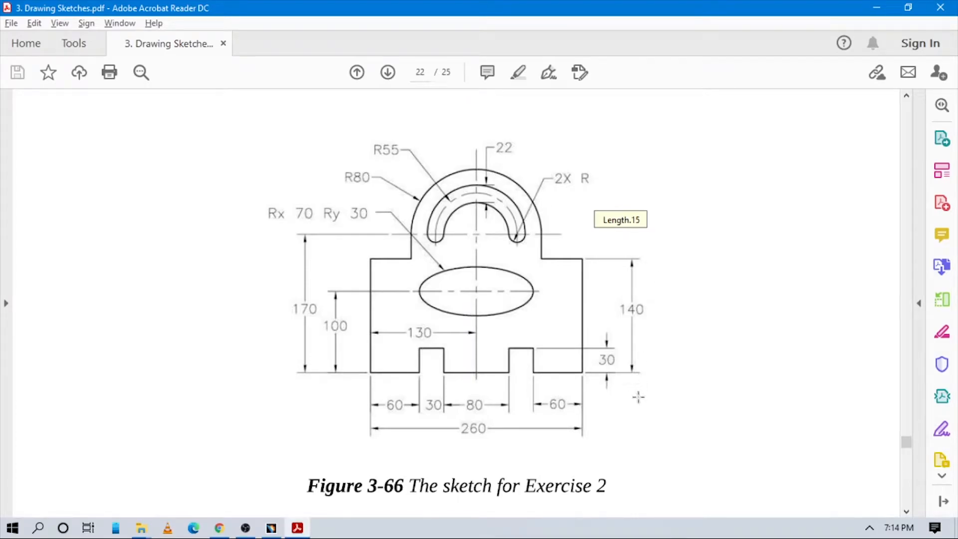
key("alt+Tab")
left_click(727, 188)
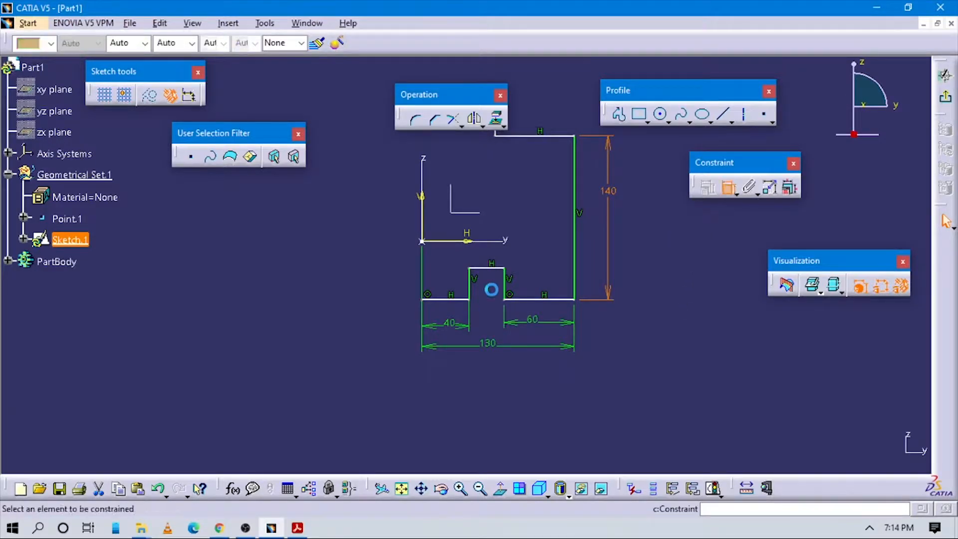
left_click(504, 279)
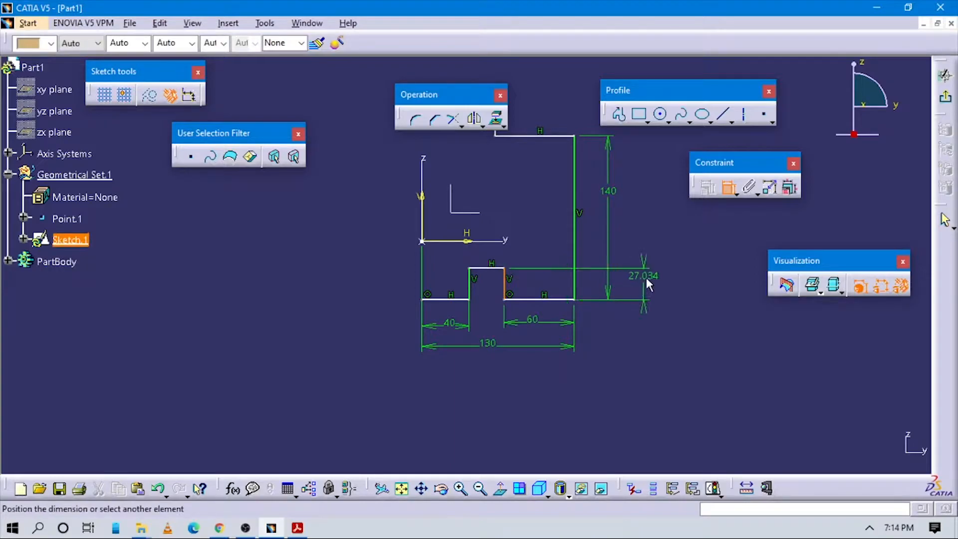
left_click(646, 276)
double_click(650, 274)
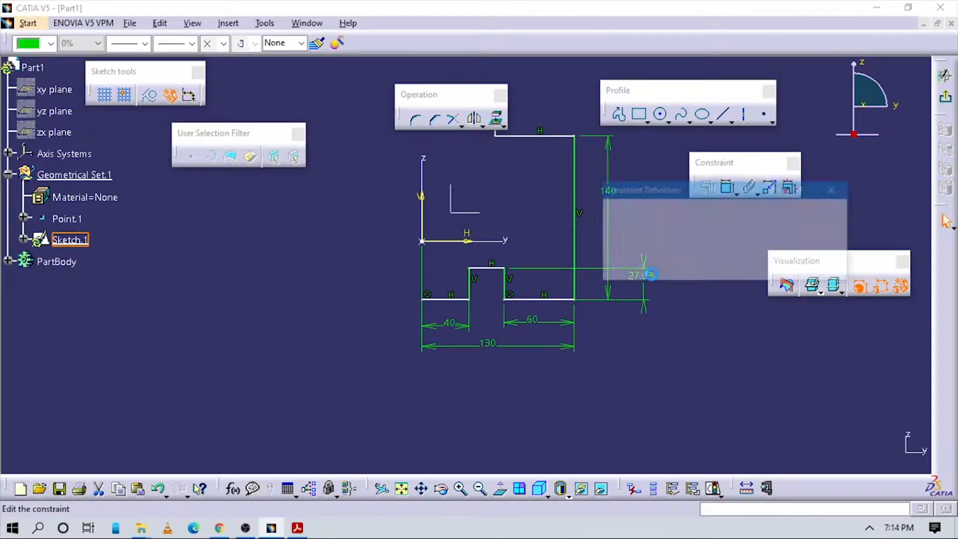
key("Return")
- Constrain the distance between the profile's bottom edge and the horizontal axis to 140/2 mm
left_click(727, 188)
left_click(441, 299)
left_click(480, 241)
left_click(709, 258)
double_click(715, 252)
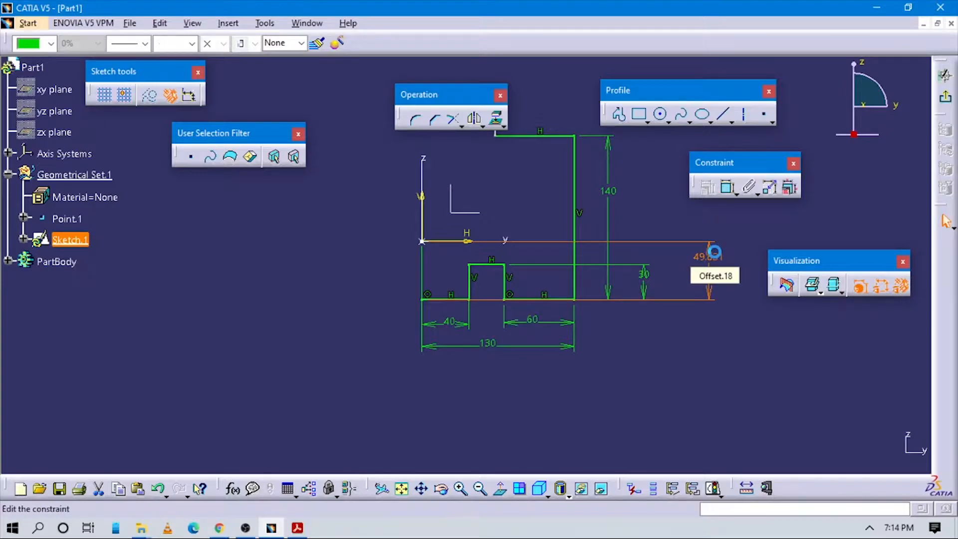
type("140/2")
key("Return")
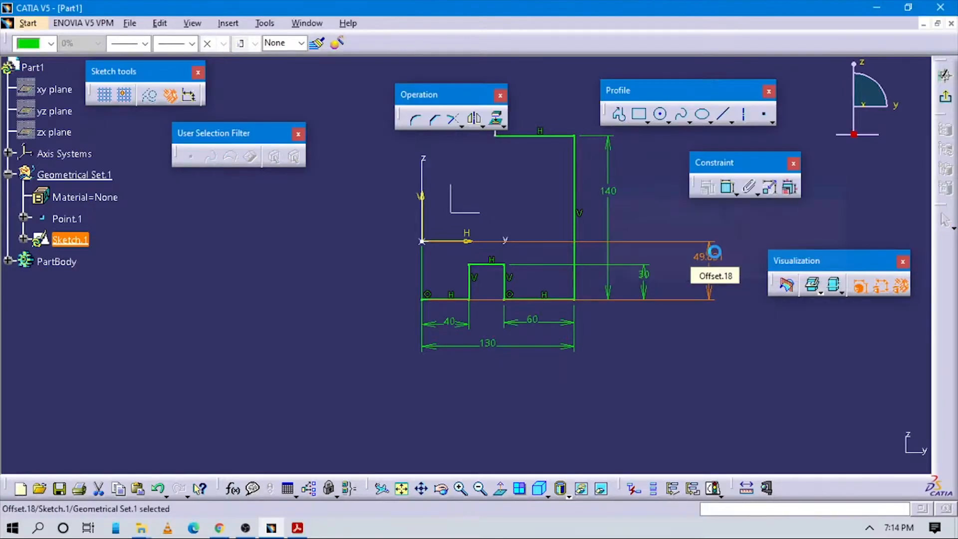
- Check the PDF drawing and place a sketch point on the vertical axis about 145 mm above the origin
key("alt+Tab")
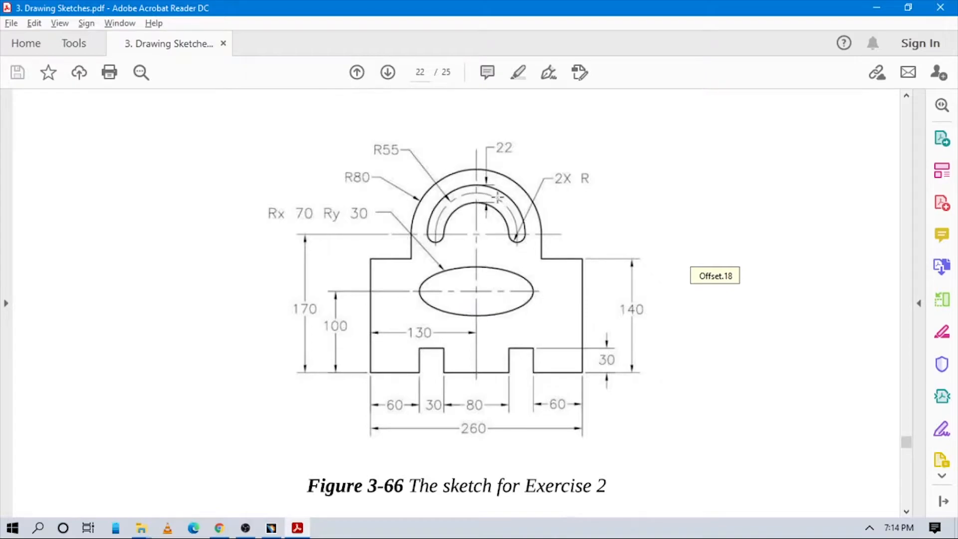
key("alt+Tab")
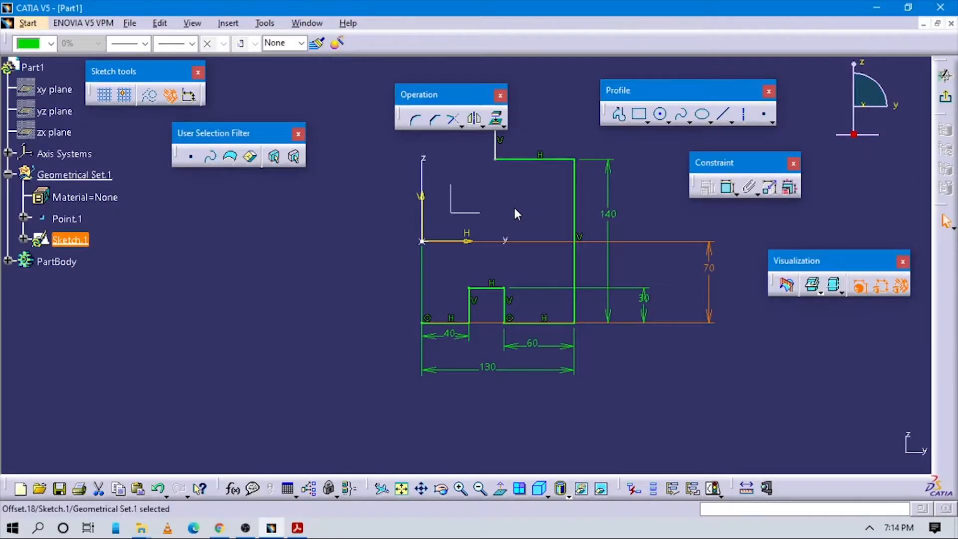
key("alt+Tab")
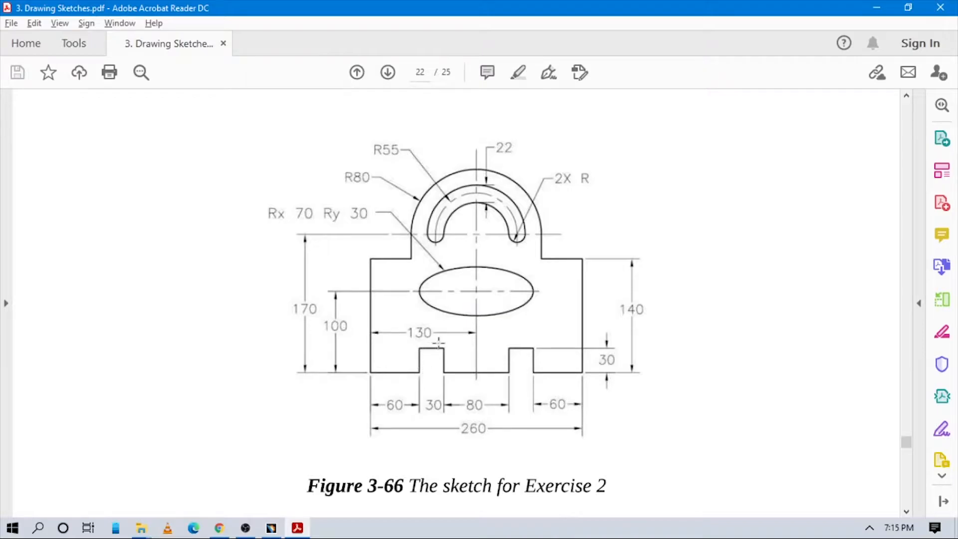
key("alt+Tab")
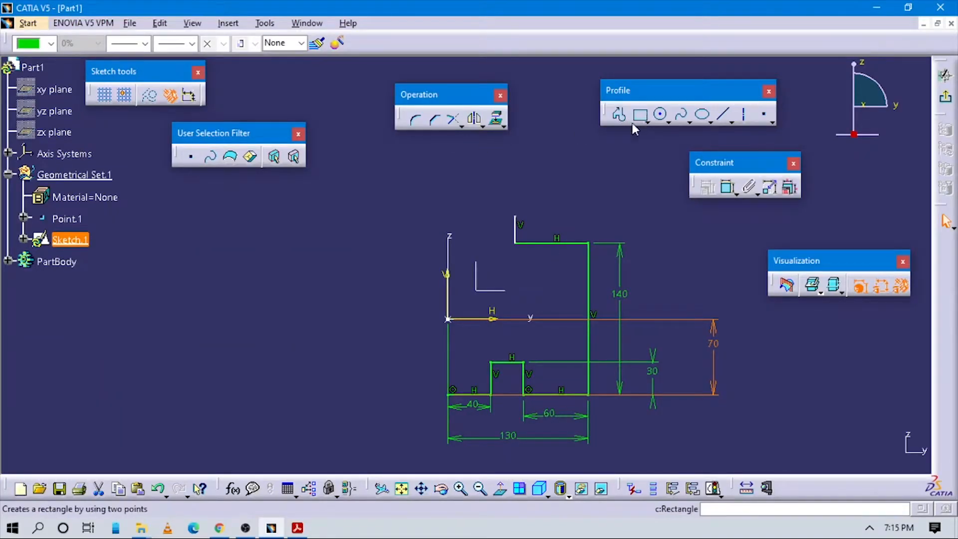
left_click(193, 157)
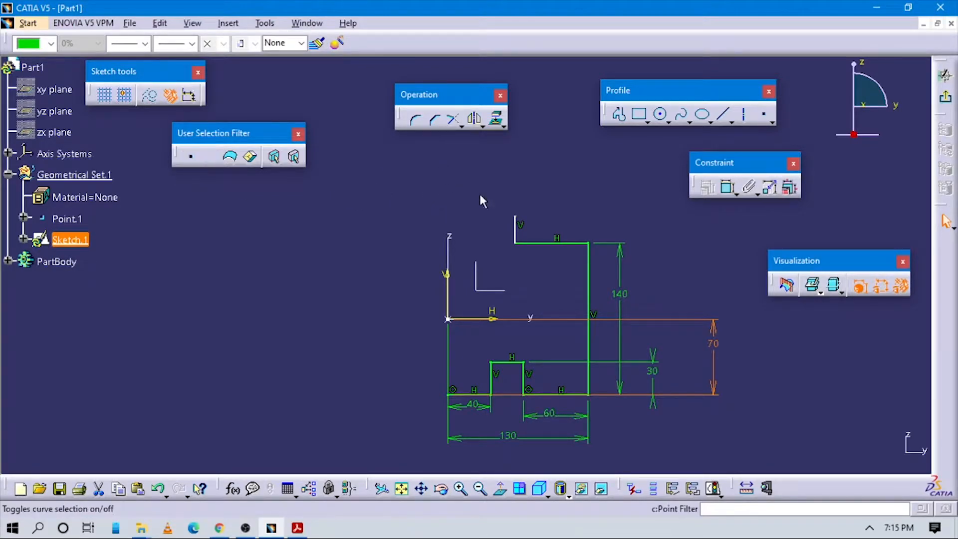
left_click(763, 115)
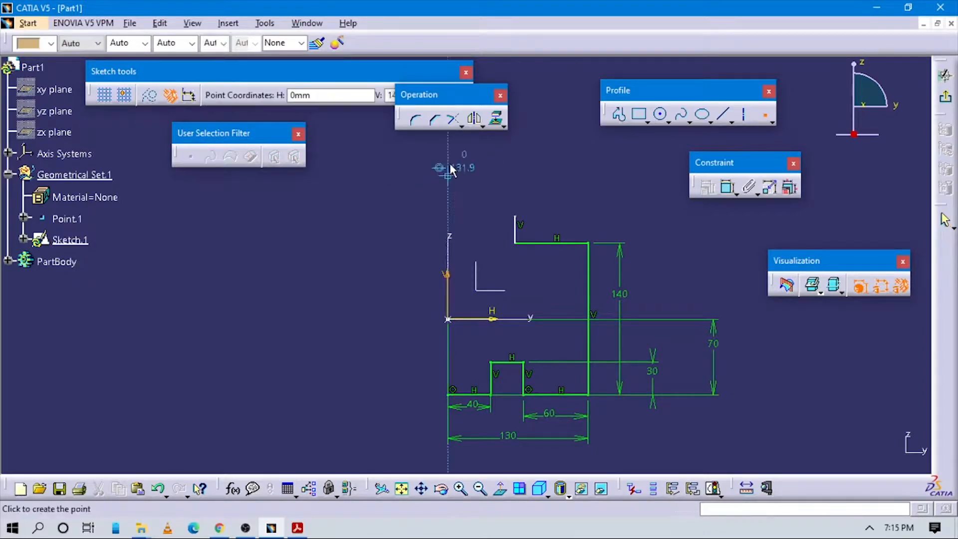
left_click(448, 160)
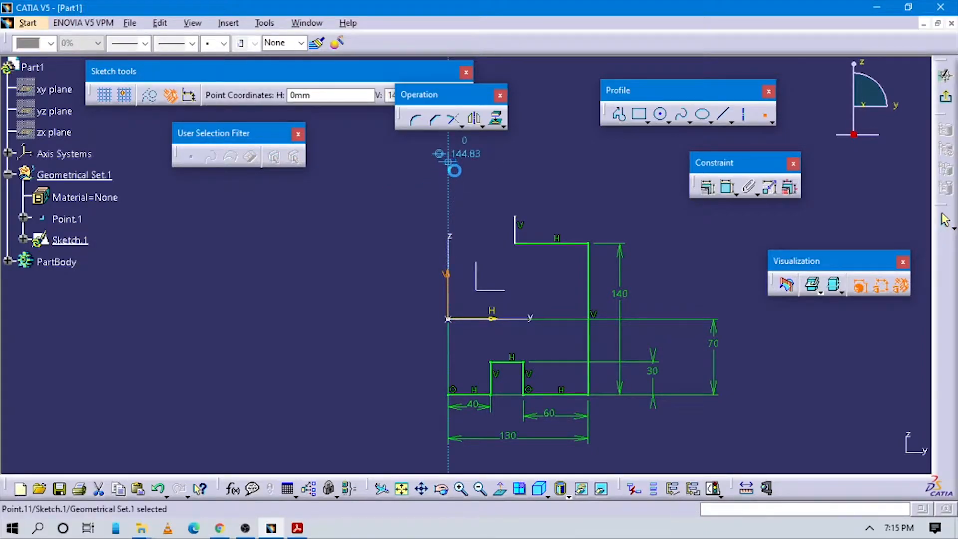
- Constrain the distance between the new point and the profile's bottom edge to 170 mm
left_click(728, 188)
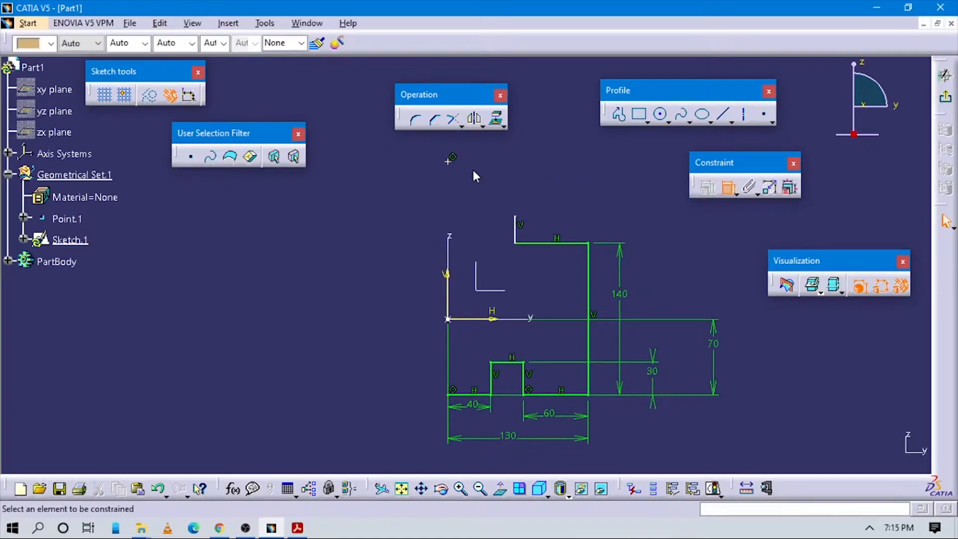
left_click(449, 159)
left_click(476, 395)
left_click(370, 345)
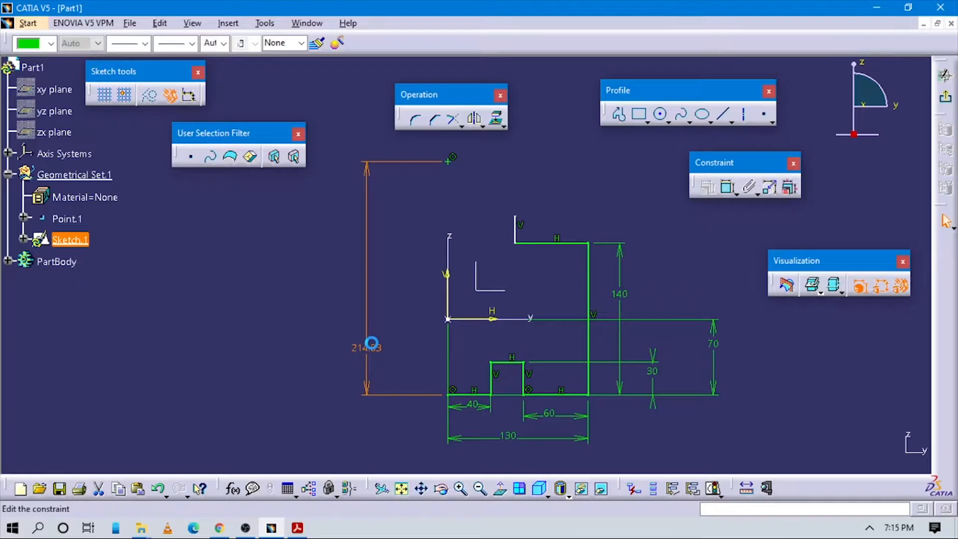
key("Return")
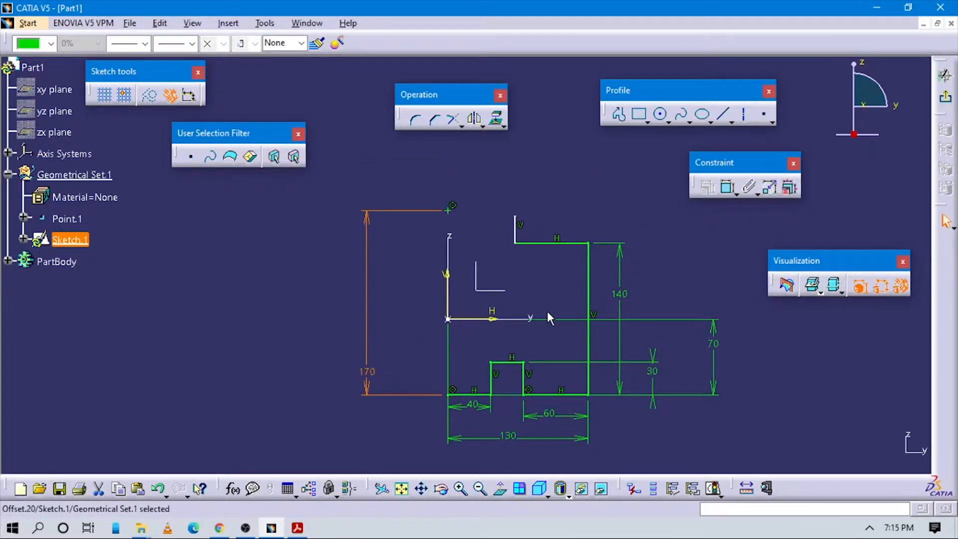
- Try a cylindrical elongated hole centred on the point above the origin, with a centre arc radius of about 75 mm
mouse_move(583, 249)
middle_mouse_down()
mouse_move(595, 289)
mouse_move(593, 272)
middle_mouse_up()
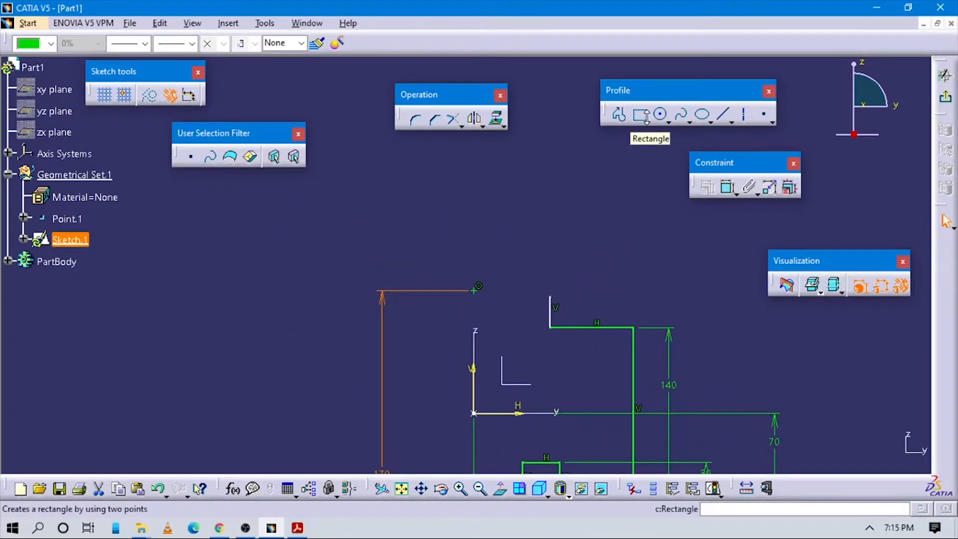
left_click_drag(651, 88, 651, 93)
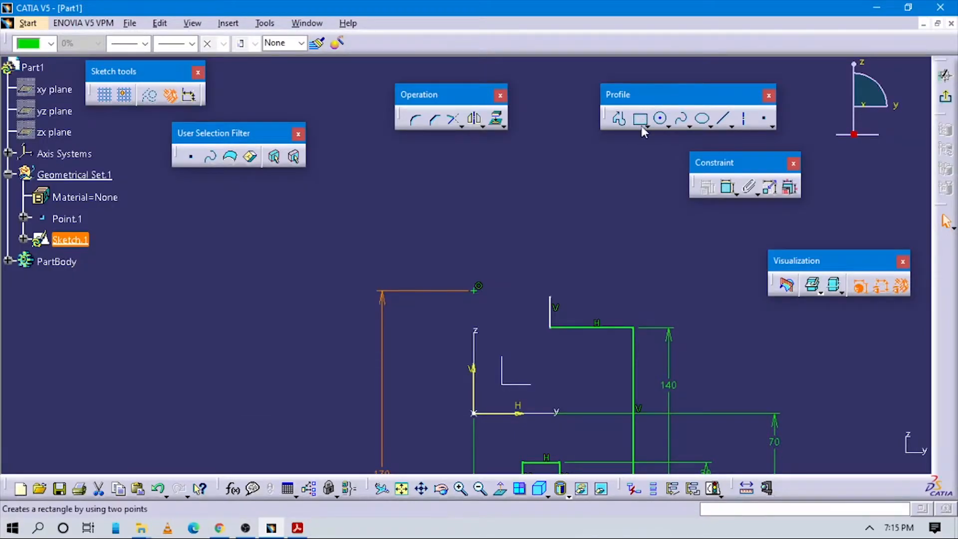
left_click(648, 125)
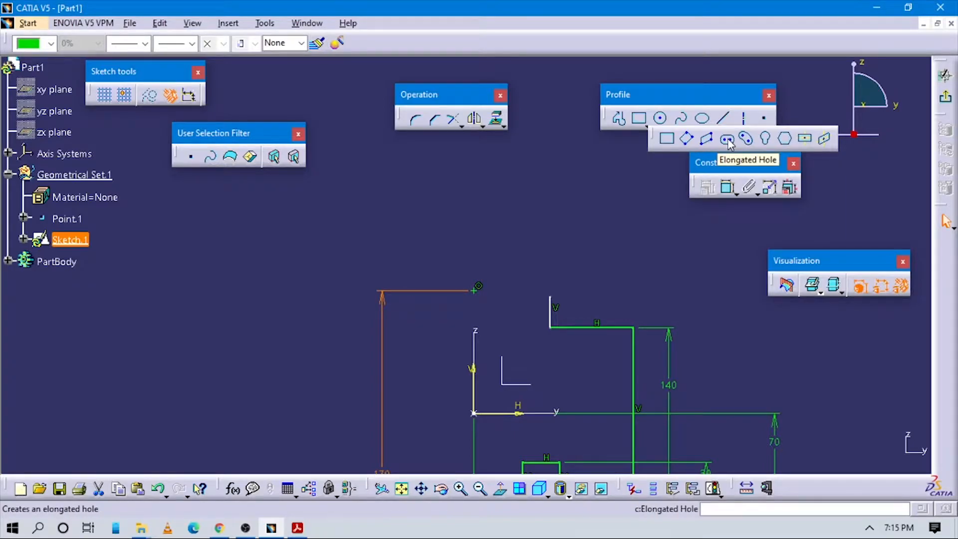
left_click_drag(654, 139, 510, 189)
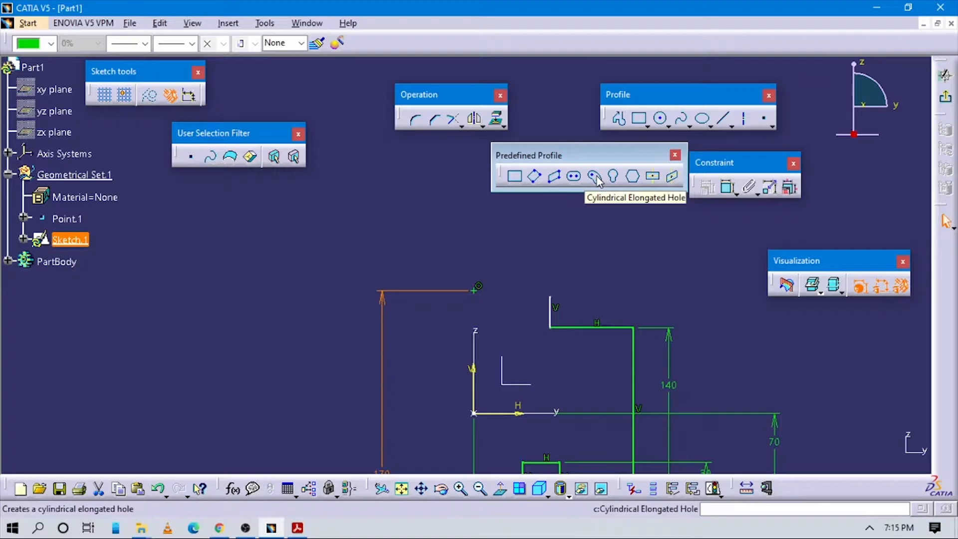
left_click(597, 180)
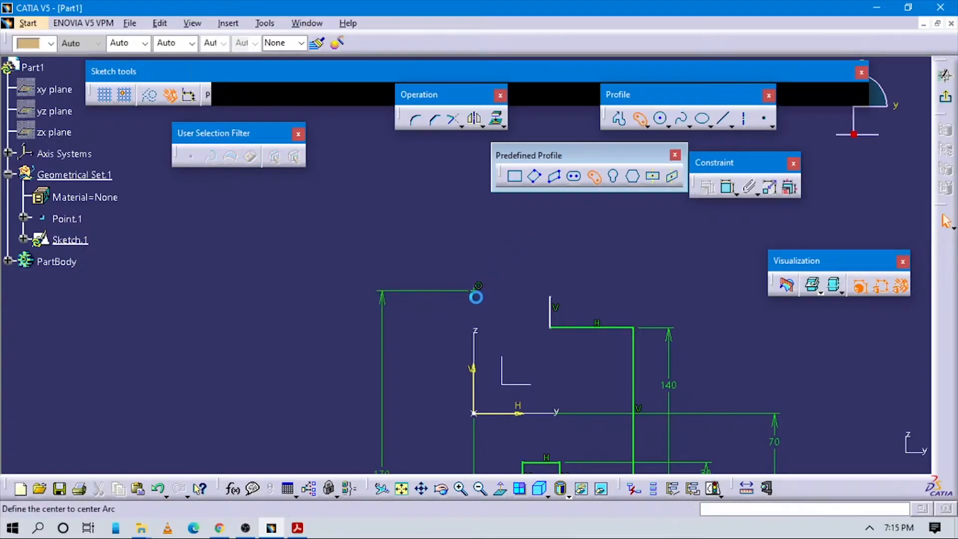
left_click(478, 287)
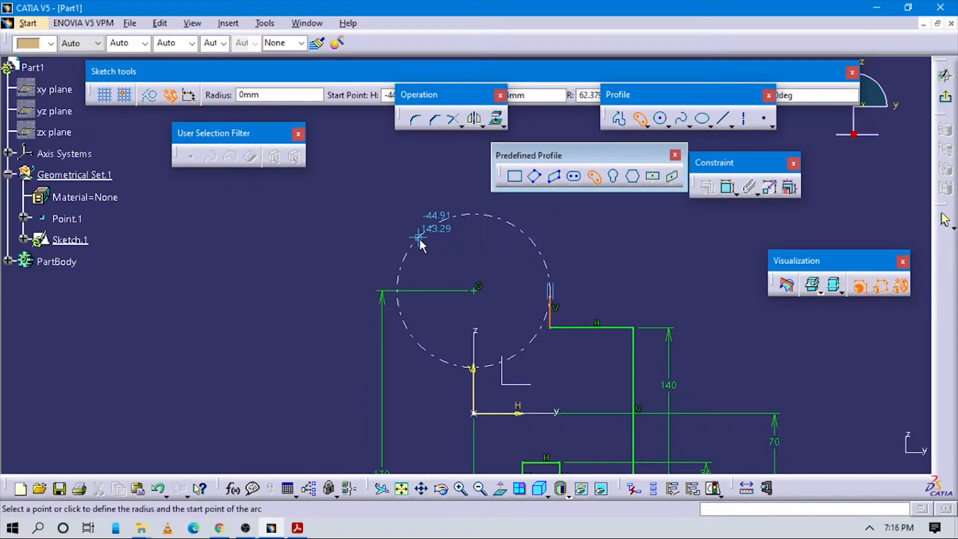
left_click(405, 228)
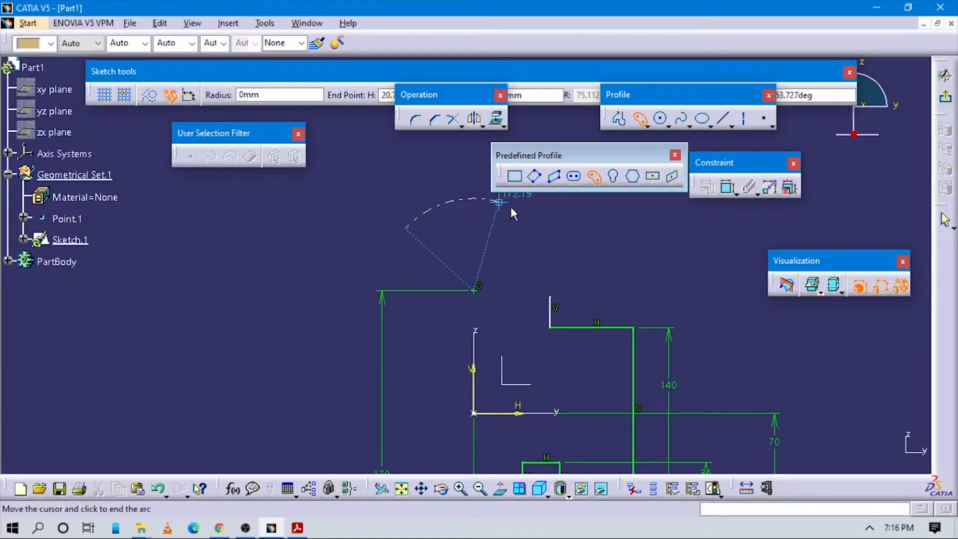
left_click(539, 239)
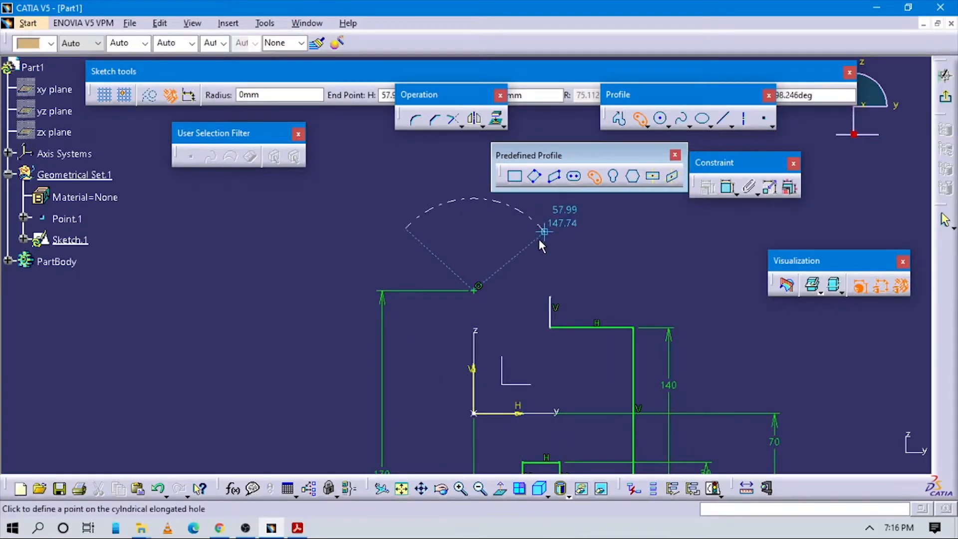
left_click(564, 212)
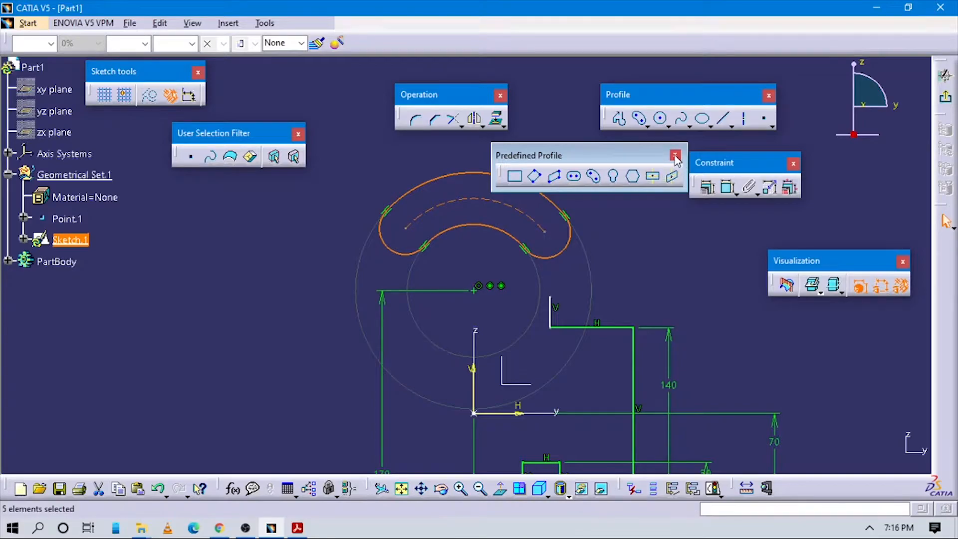
- Check the PDF drawing, try deleting the elongated hole's inner arc, and undo back to before the hole was drawn
key("alt+Tab")
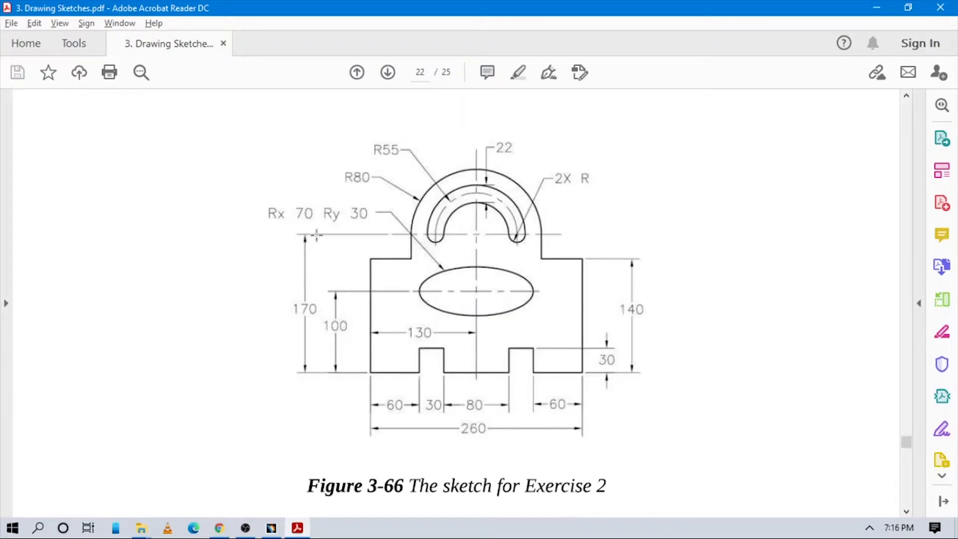
key("alt+Tab")
middle_click_drag(633, 299, 636, 253)
left_click(560, 256)
left_click(484, 218)
key("Delete")
left_click_drag(338, 140, 539, 234)
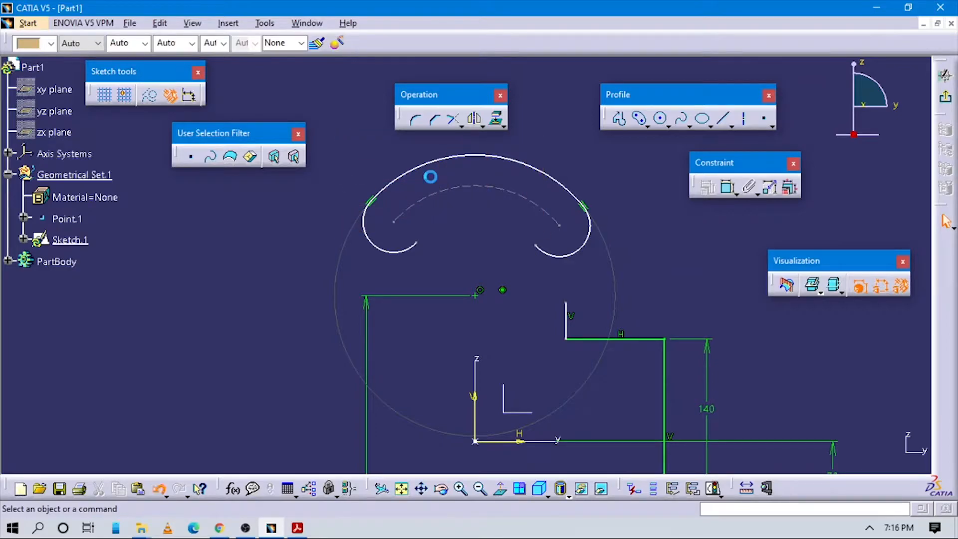
key("ctrl+z")
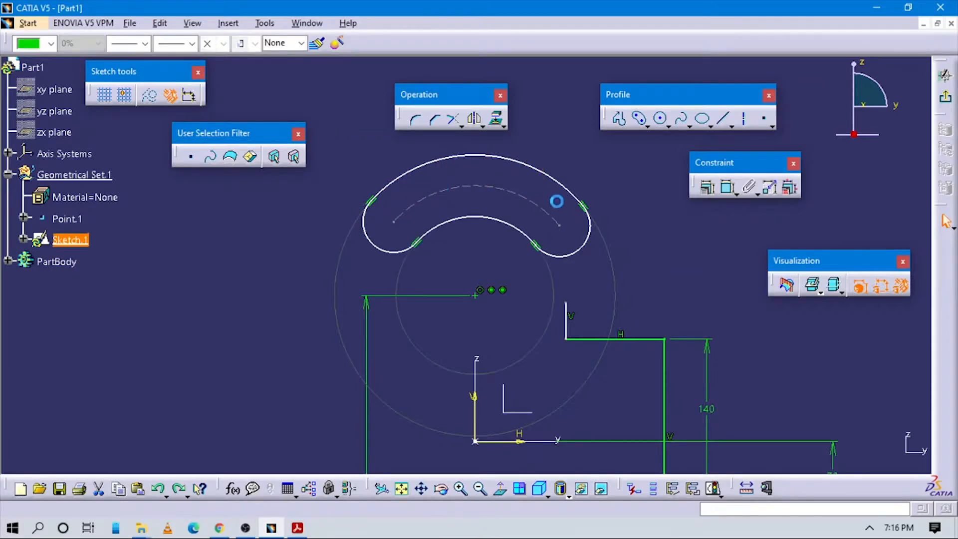
key("ctrl+z")
left_click(624, 214)
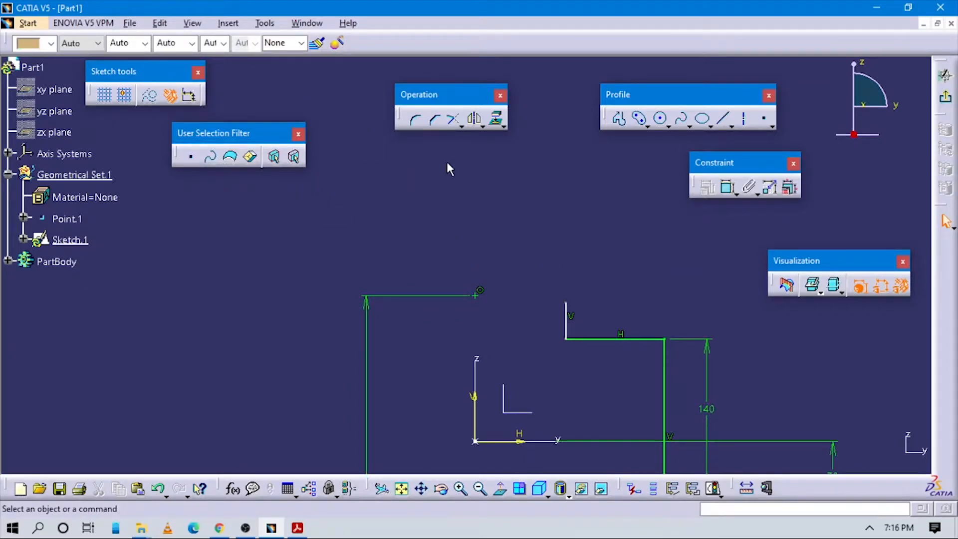
- Draw a long horizontal line through the point above the origin and convert it to a construction element
left_click(618, 119)
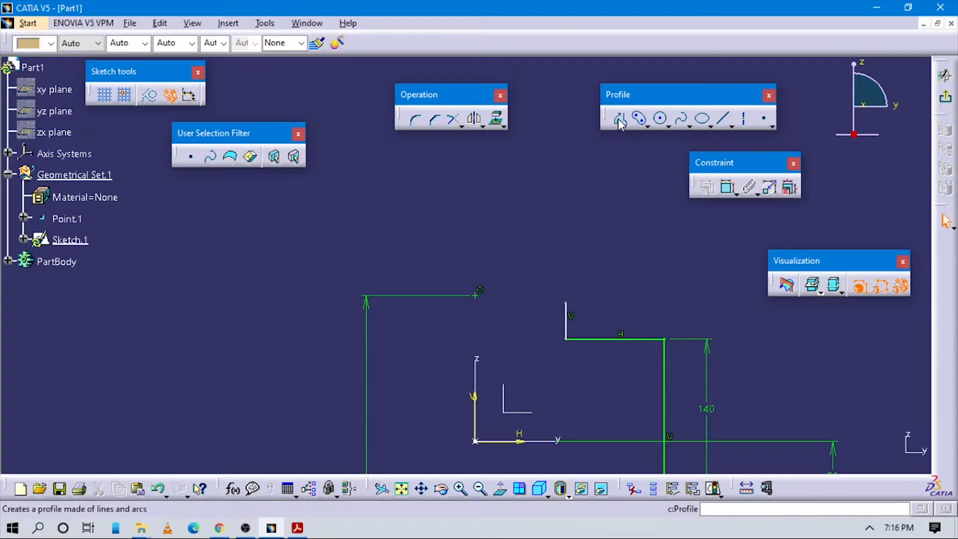
left_click(291, 298)
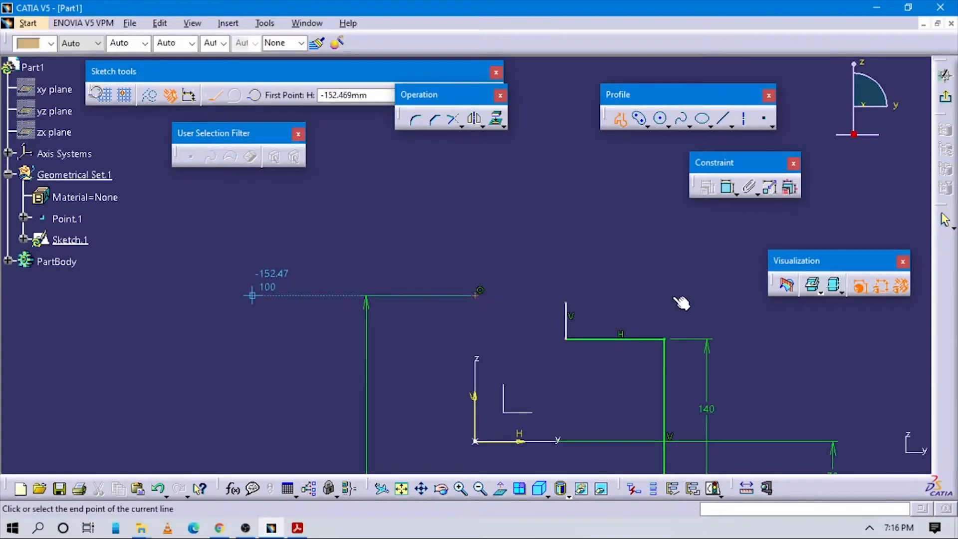
left_click(724, 295)
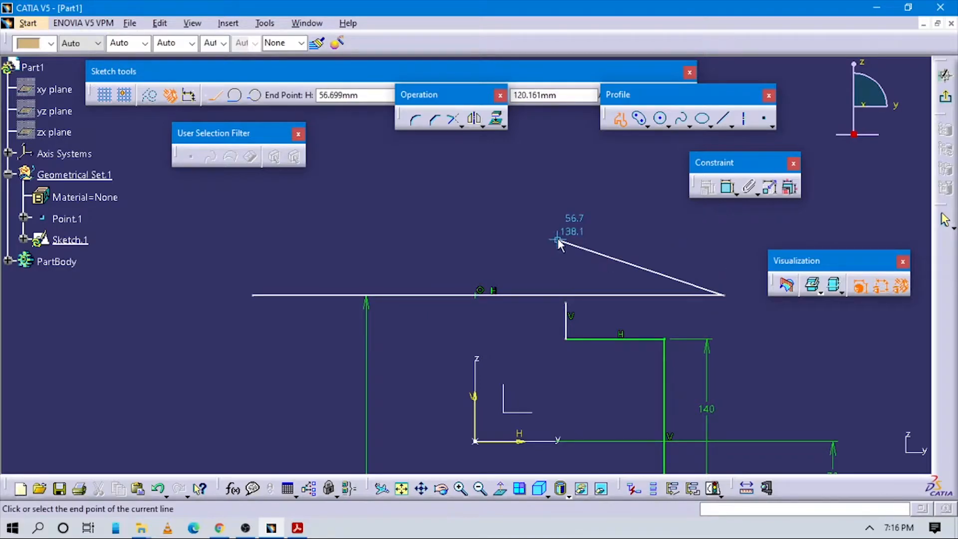
key("Escape")
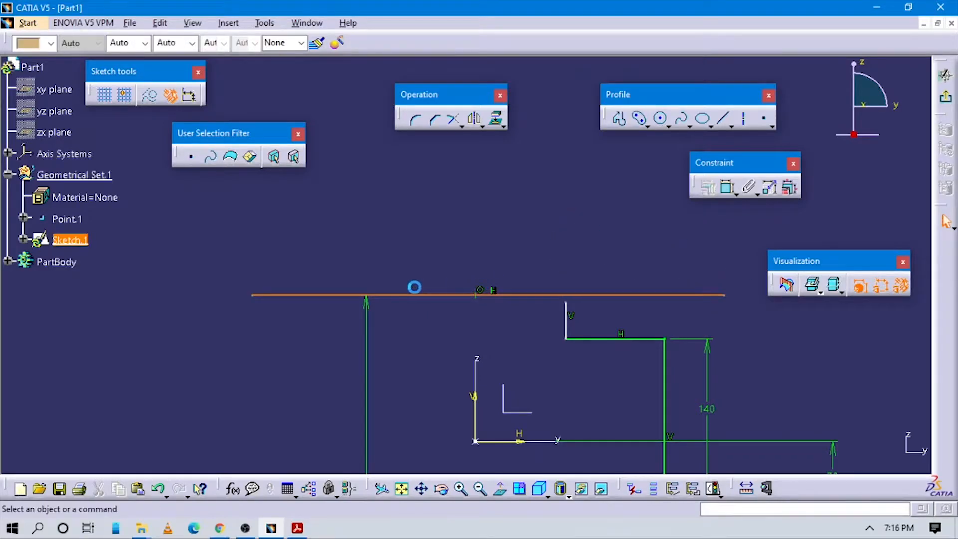
left_click(449, 295)
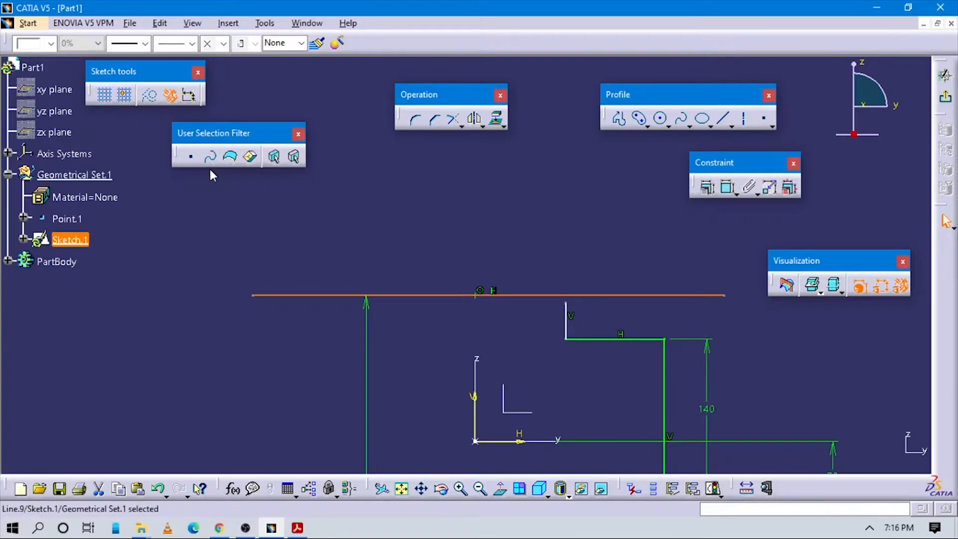
left_click(150, 99)
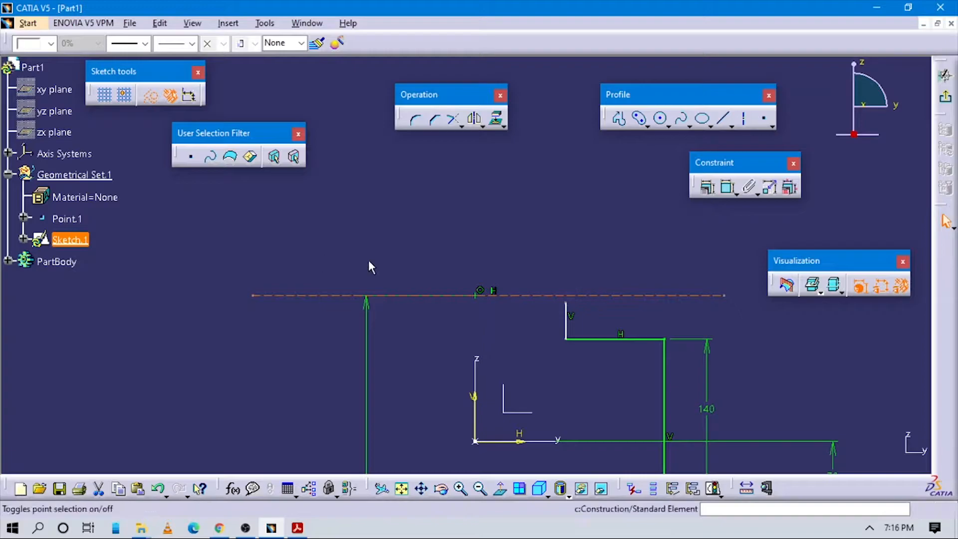
left_click(384, 257)
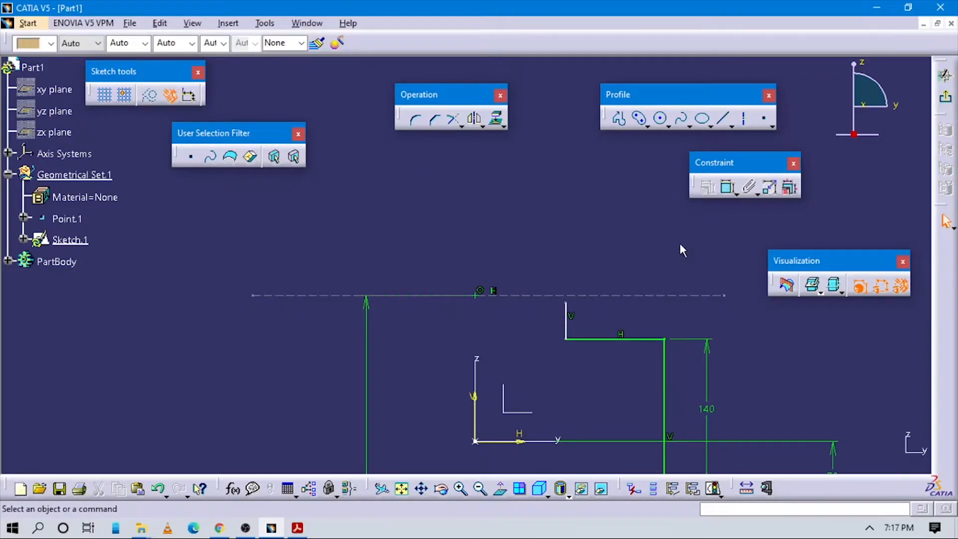
- Sketch a semicircular cylindrical elongated hole centred on the point, ends on the construction line, centre arc radius about 56 mm, end radius about 14.4 mm
left_click(639, 119)
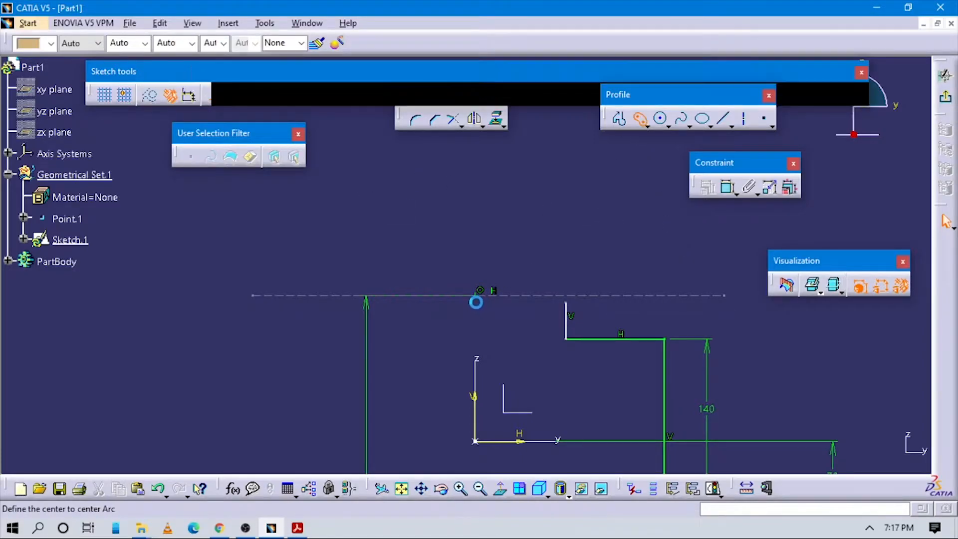
left_click(478, 295)
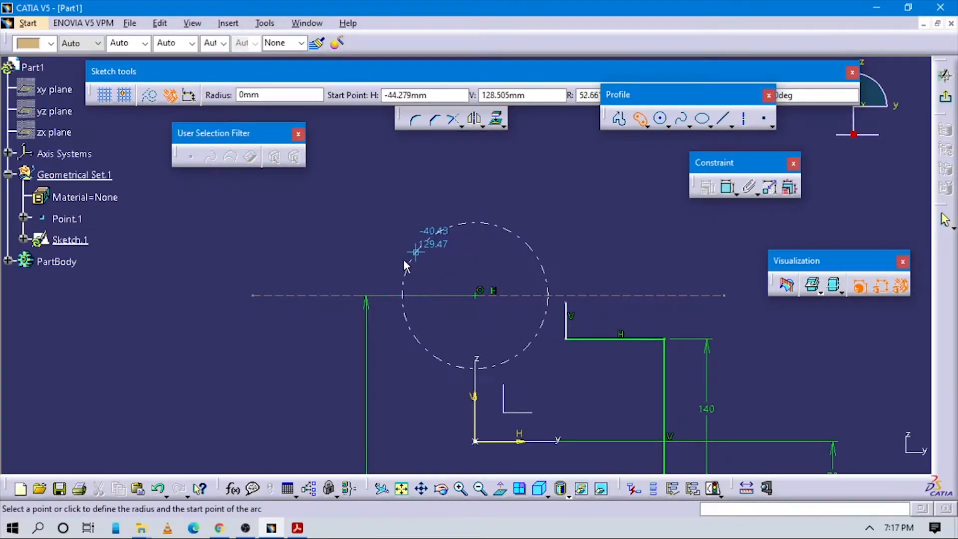
left_click(392, 297)
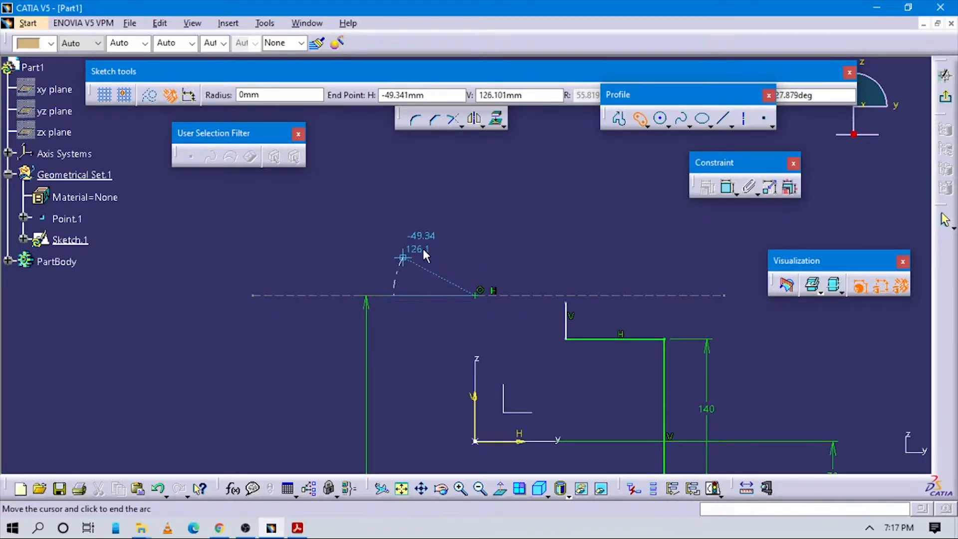
left_click(569, 294)
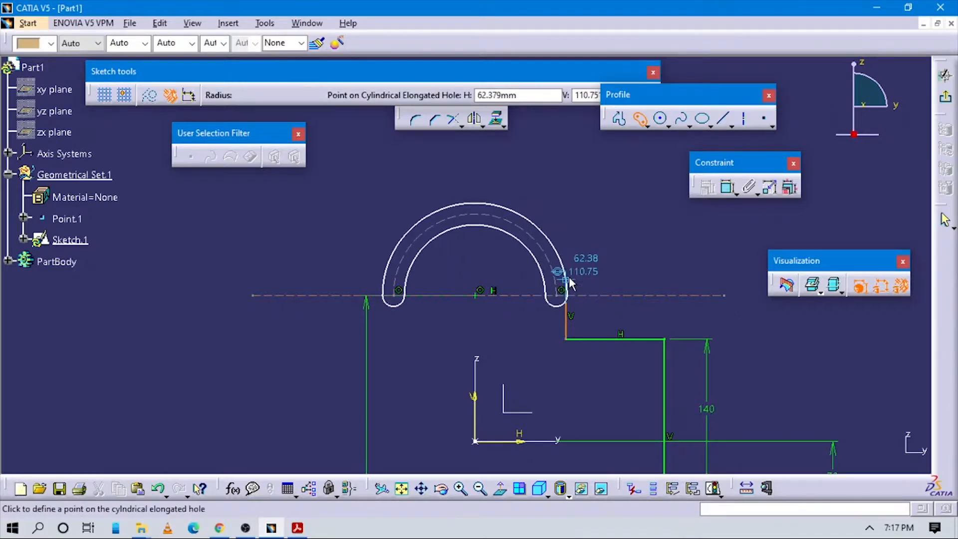
left_click(575, 273)
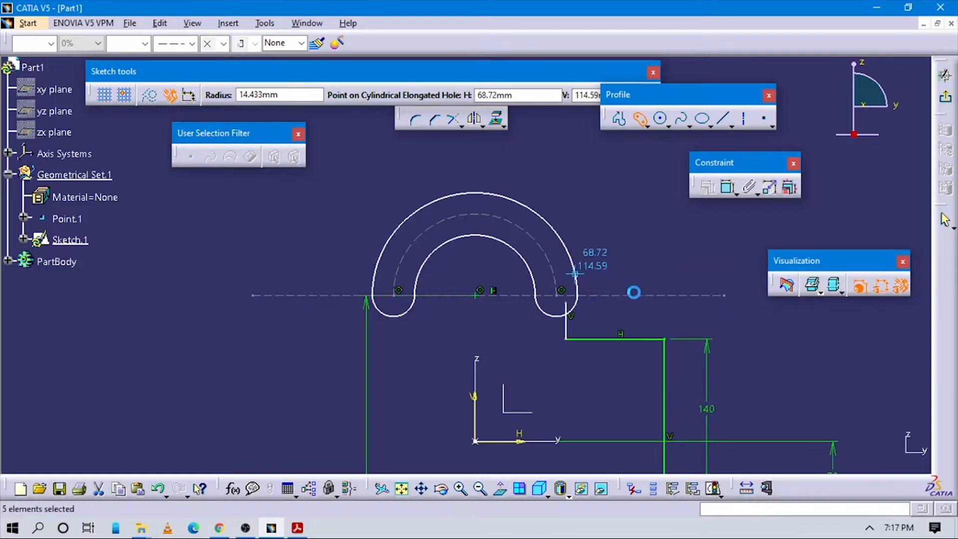
- Check the PDF drawing and add a radius dimension to the slot's dashed centre arc
key("alt+Tab")
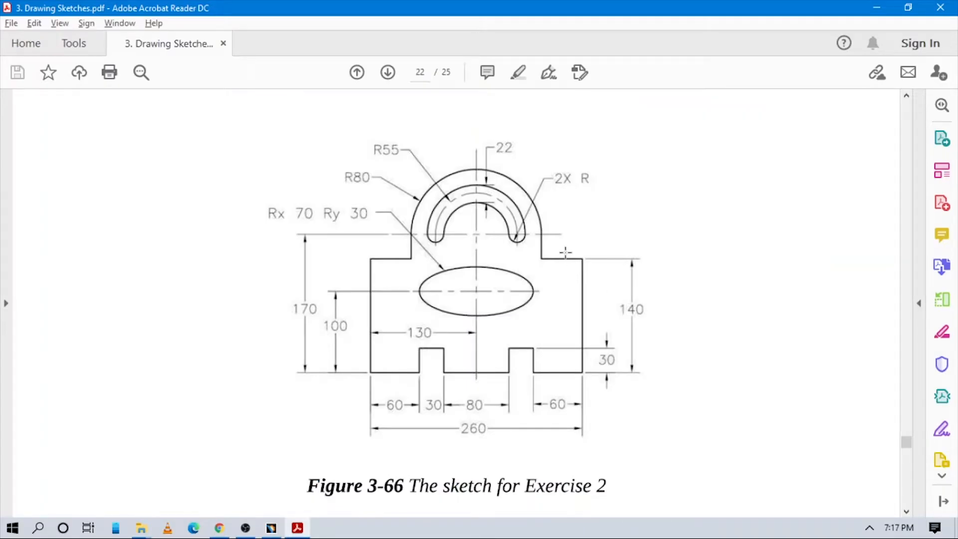
key("alt+Tab")
left_click(730, 187)
left_click(474, 215)
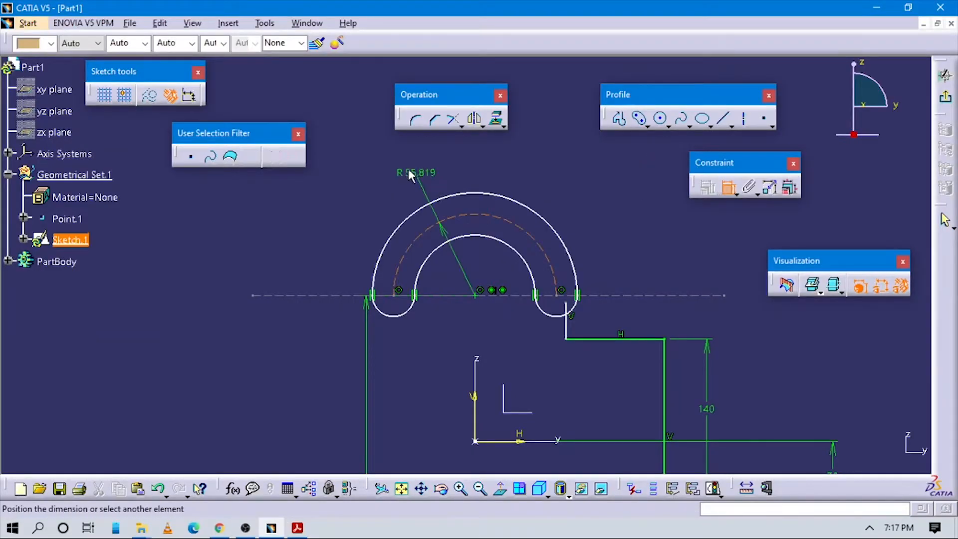
left_click(408, 162)
- Set the radius of the slot's centre arc to 55 mm
double_click(407, 162)
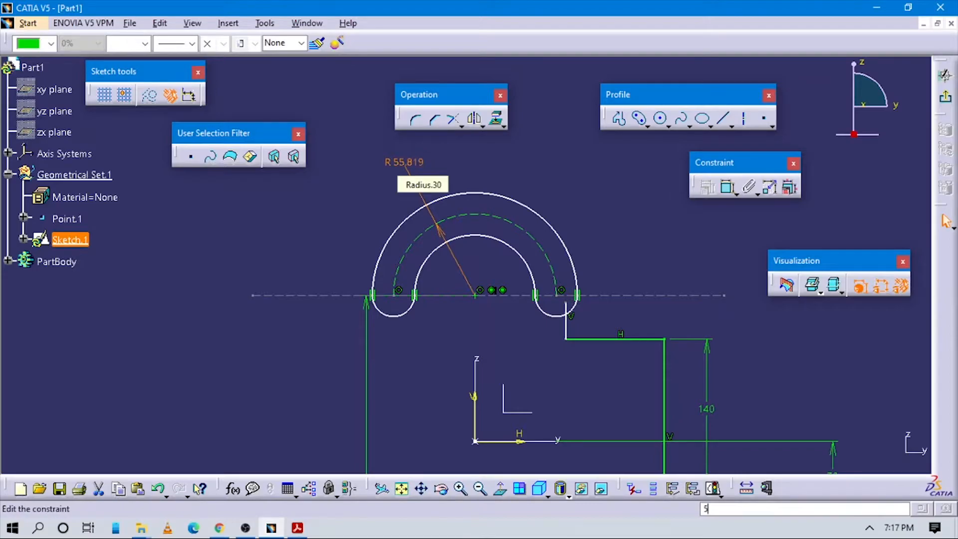
type("5")
key("Return")
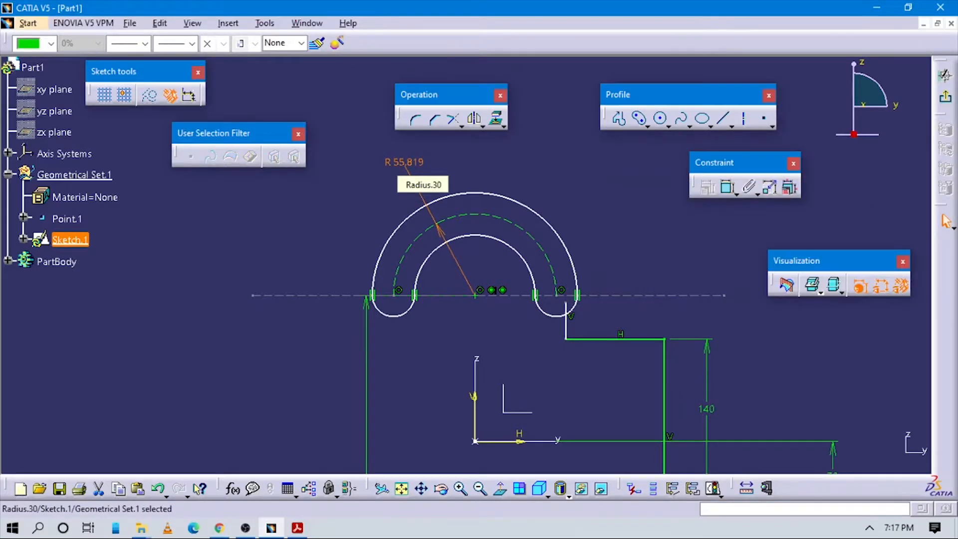
key("alt+Tab")
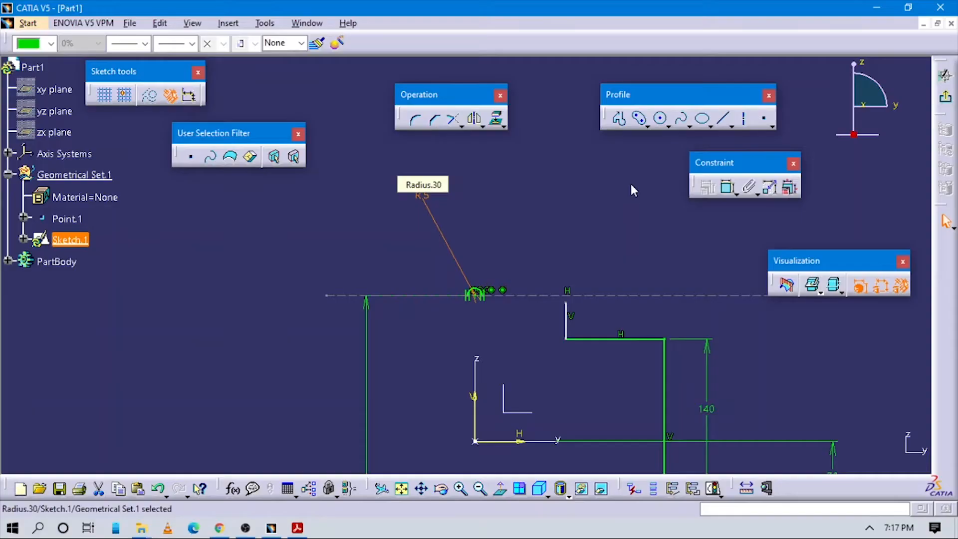
key("alt+Tab")
middle_click_drag(535, 299, 532, 284)
double_click(417, 186)
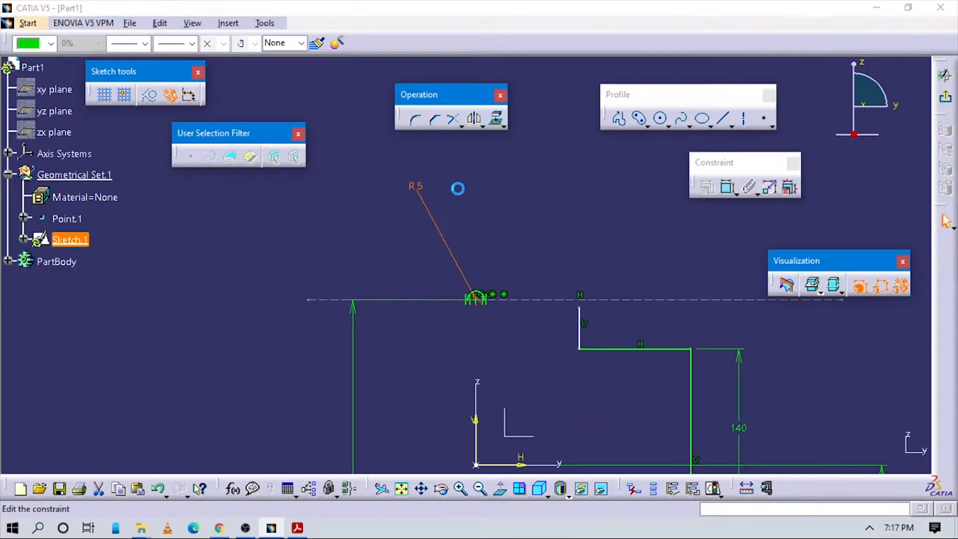
type("55")
key("Return")
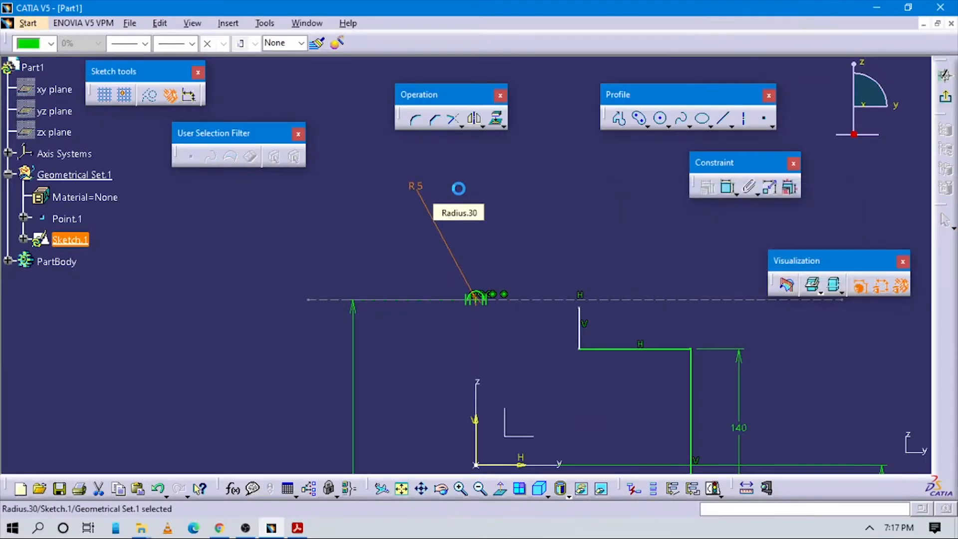
- Dimension the vertical distance between the slot's inner and outer arcs
left_click(728, 187)
left_click(483, 231)
left_click(486, 186)
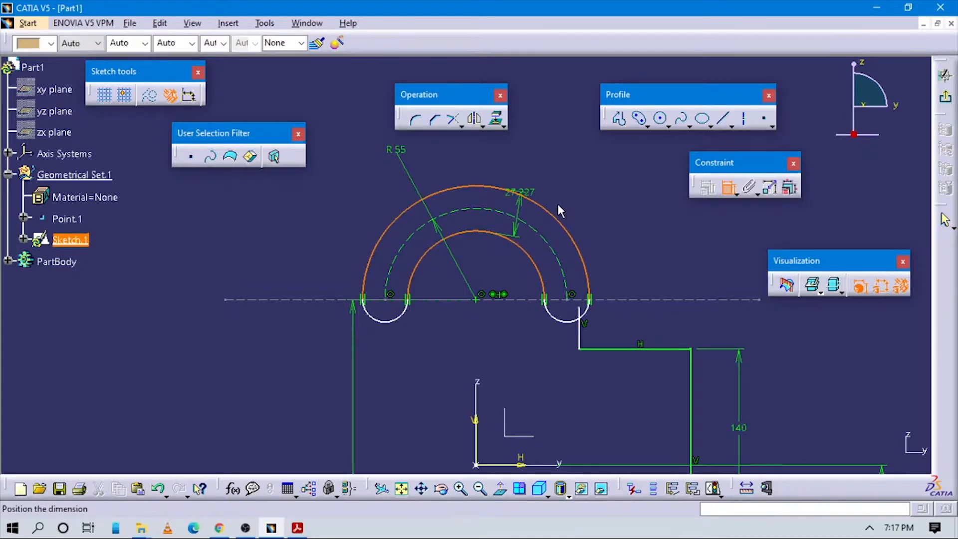
right_click(579, 202)
left_click(622, 259)
left_click(578, 181)
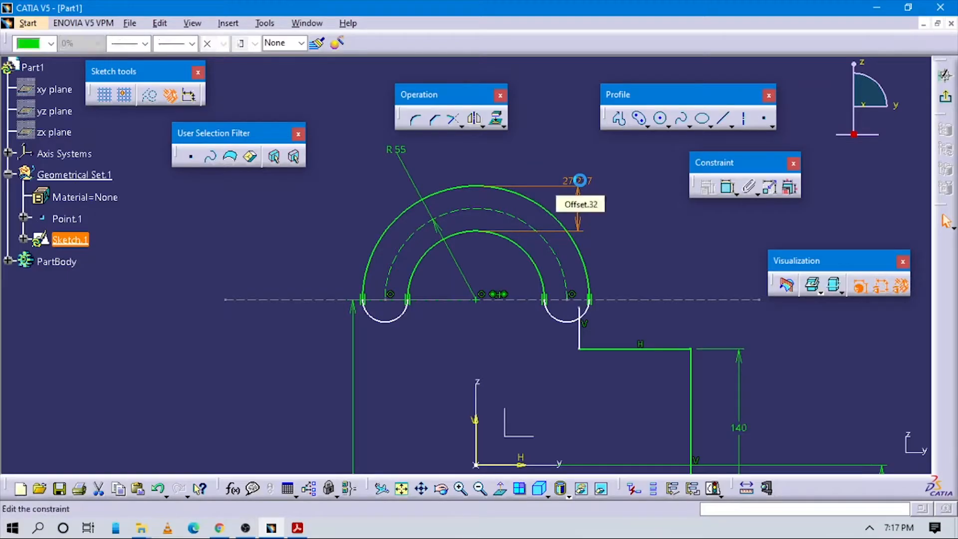
- Check the slot width in the PDF drawing and set the distance between its arcs to 22 mm
key("alt+Tab")
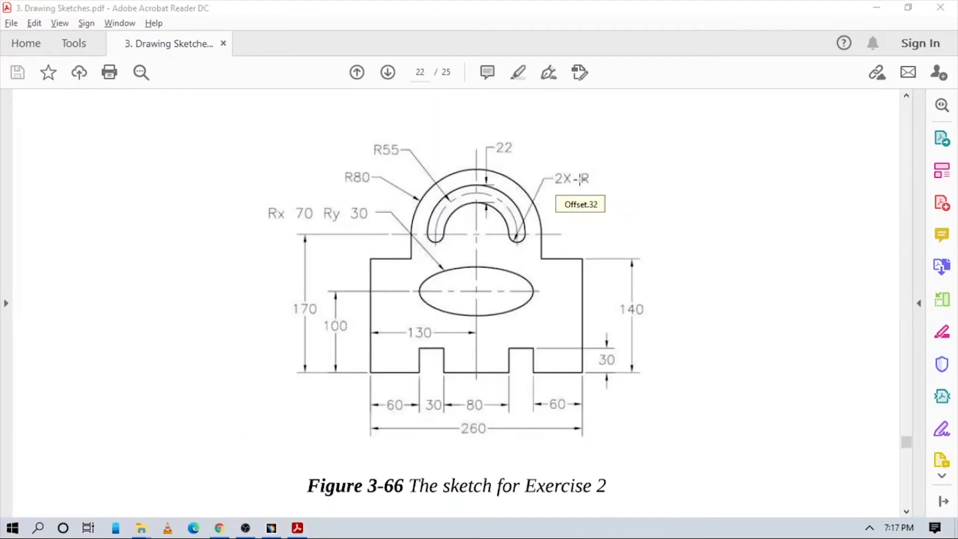
key("alt+Tab")
double_click(581, 182)
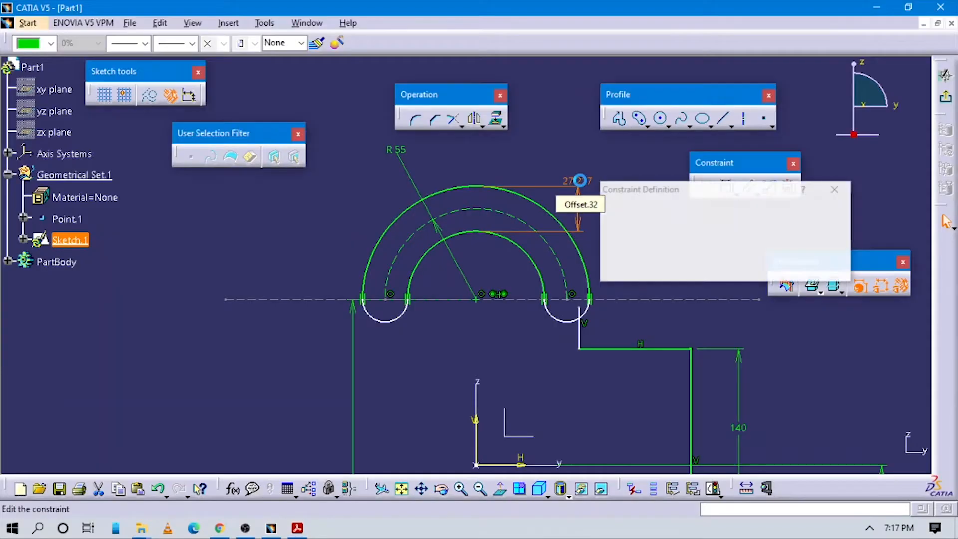
double_click(695, 218)
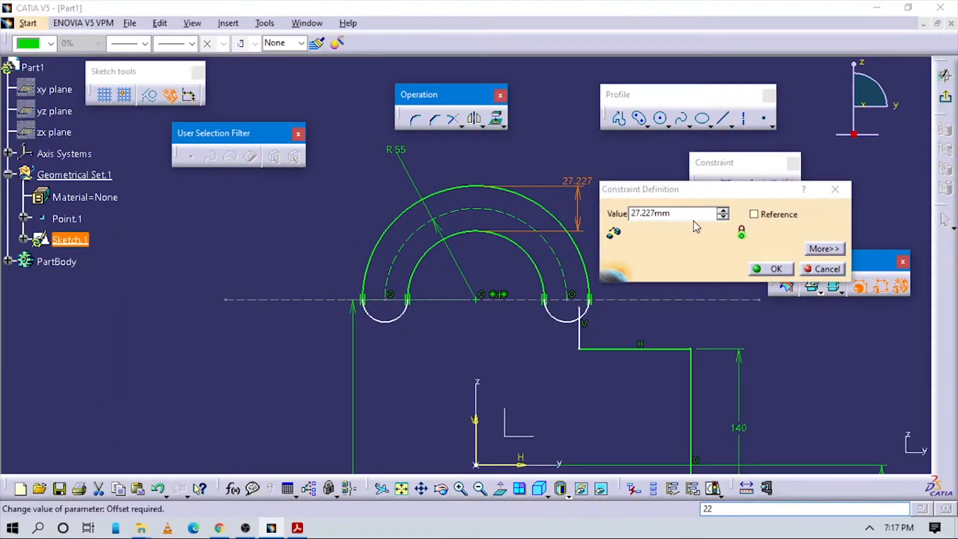
type("22")
left_click(771, 268)
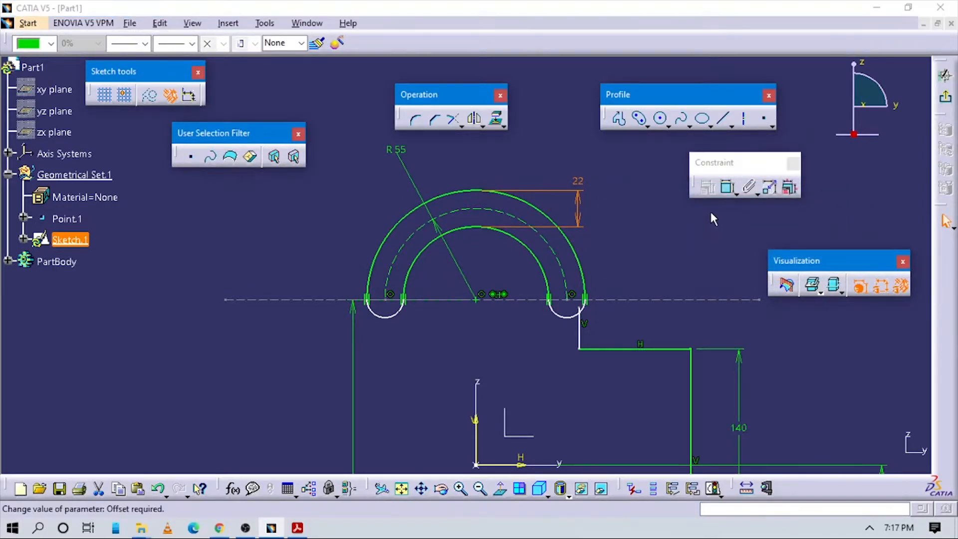
- Check the PDF drawing and draw a circle of about 83 mm radius around the slot's centre point
key("alt+Tab")
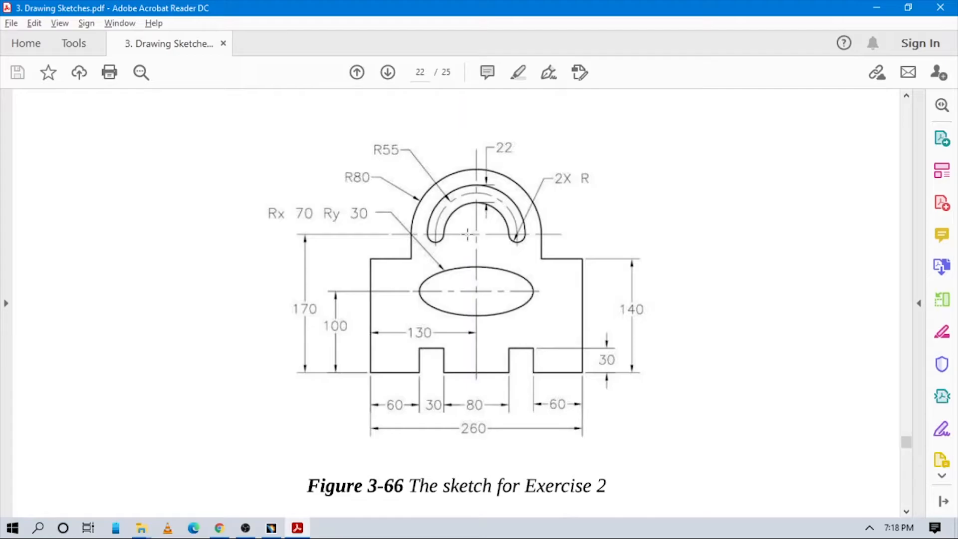
key("alt+Tab")
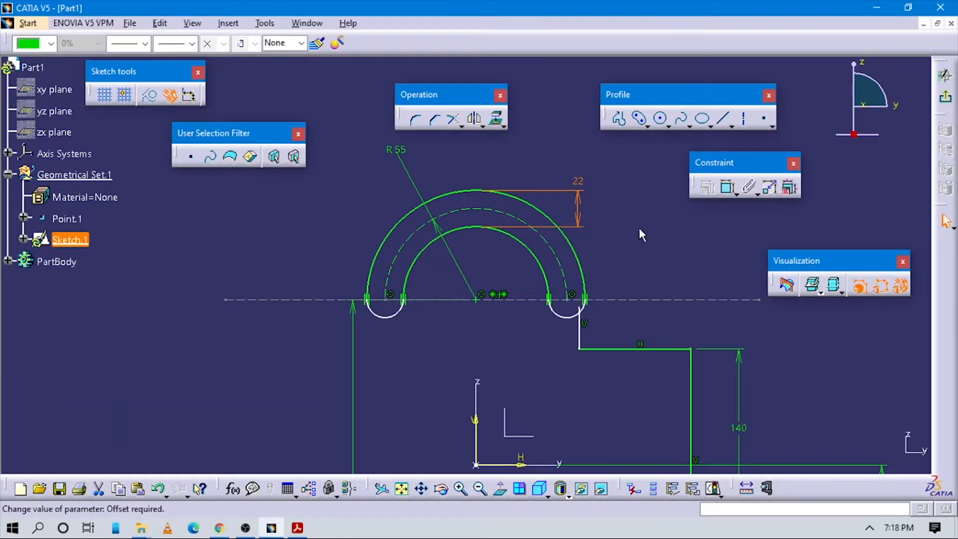
left_click(661, 119)
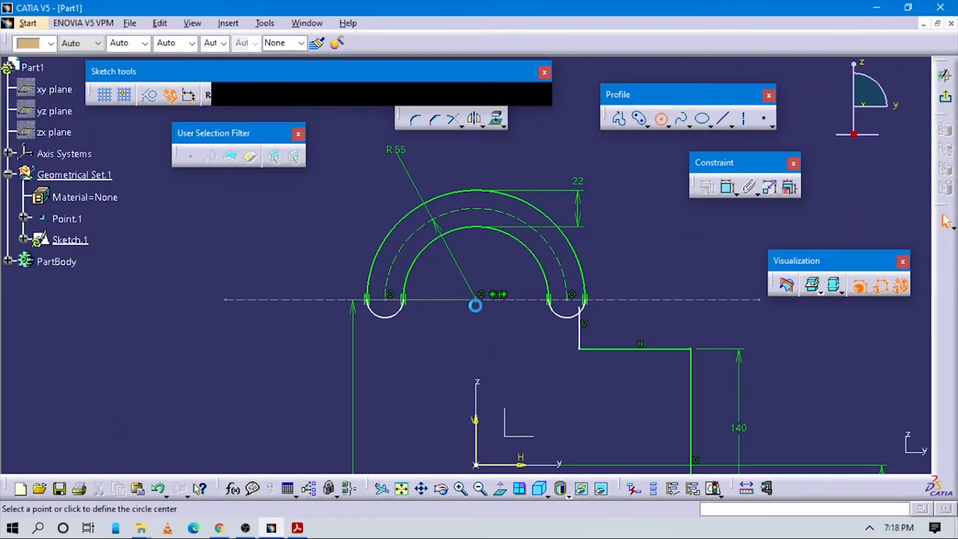
left_click(478, 300)
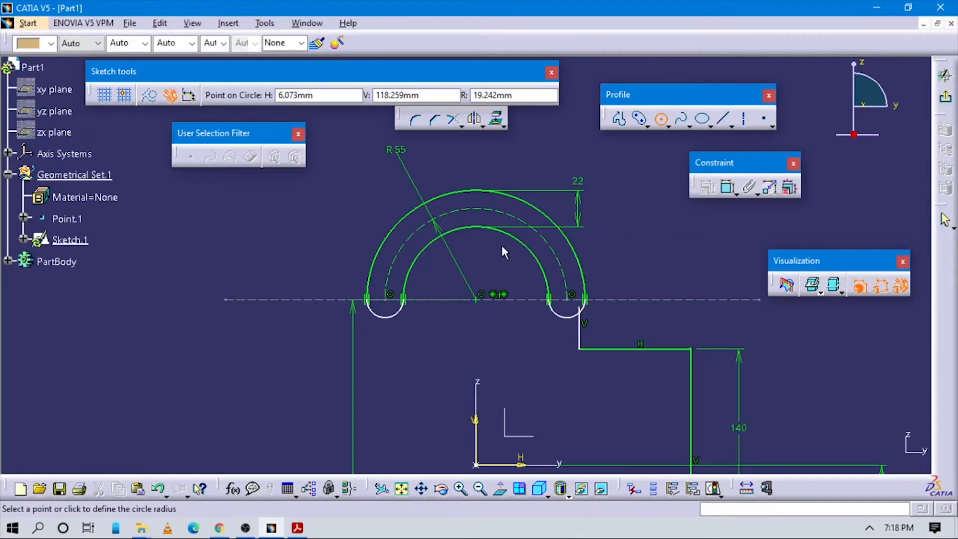
left_click(541, 178)
- Dimension the outer circle, change the dimension type from diameter to radius, and set it to 80 mm
left_click(727, 187)
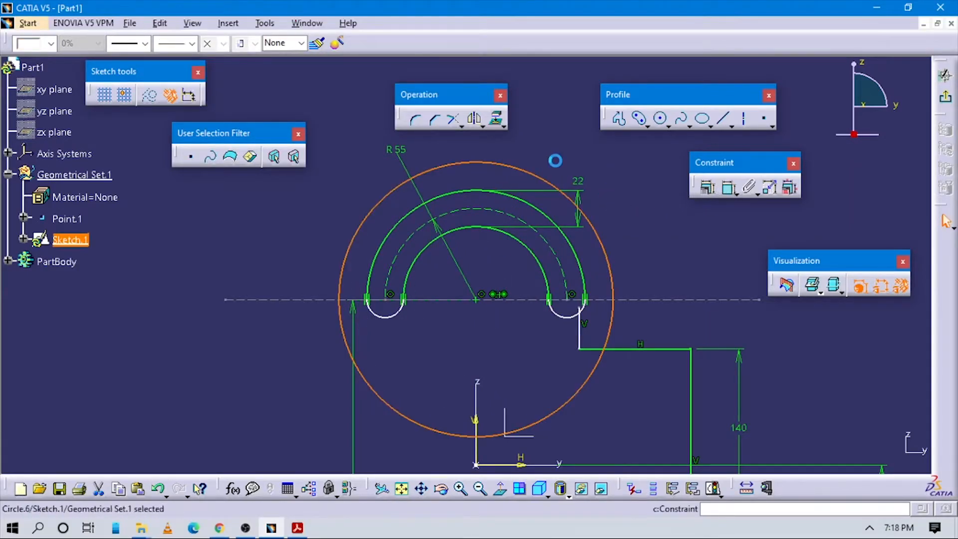
left_click(576, 152)
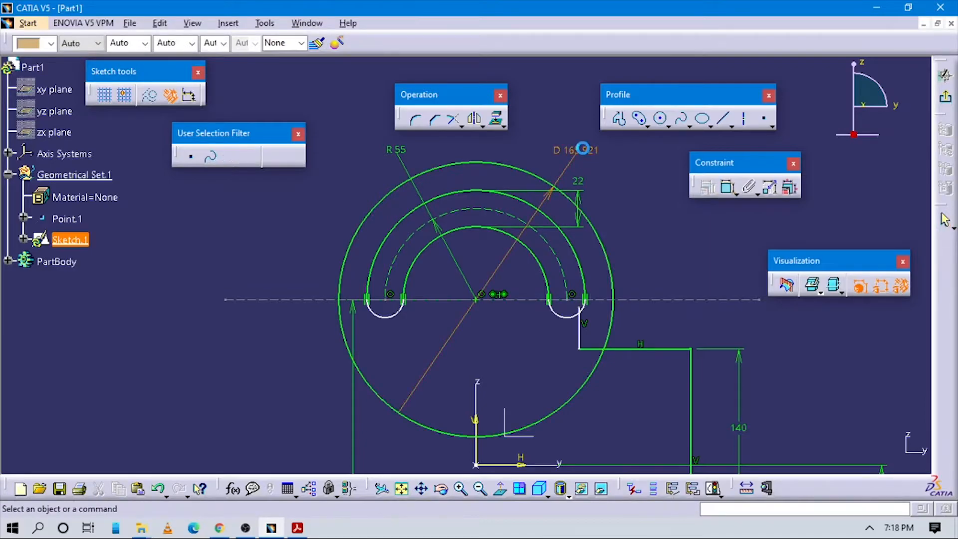
double_click(580, 150)
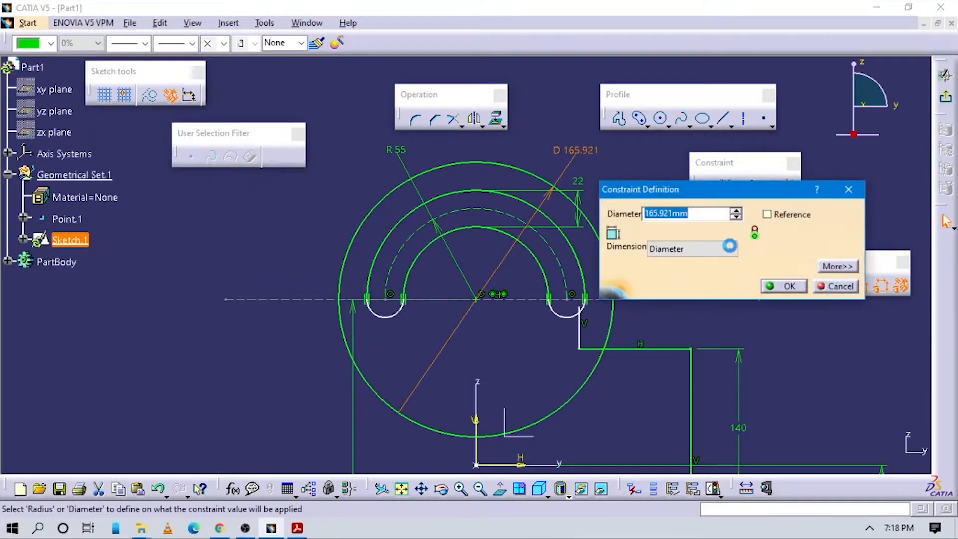
left_click(728, 249)
left_click(709, 214)
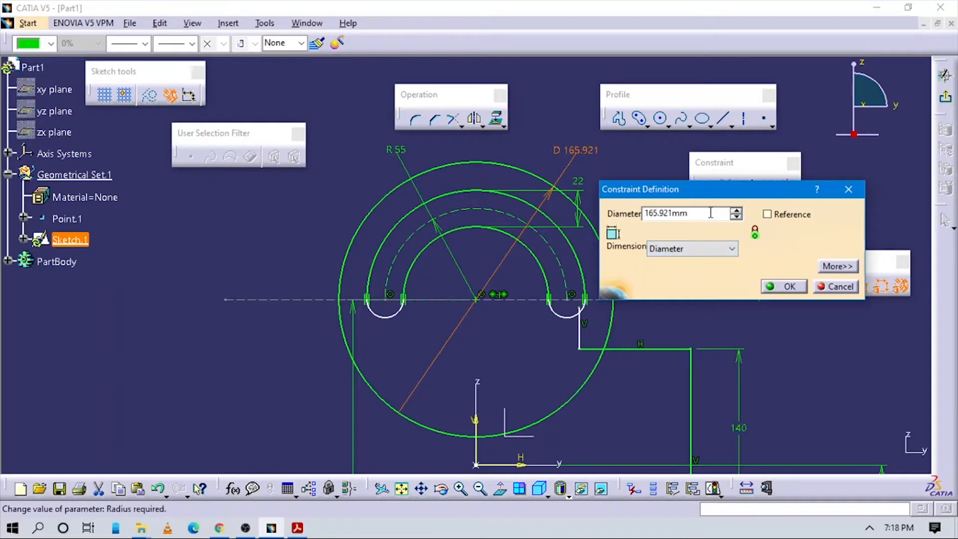
left_click_drag(710, 213, 493, 211)
left_click(731, 249)
left_click(664, 259)
type("80")
key("Return")
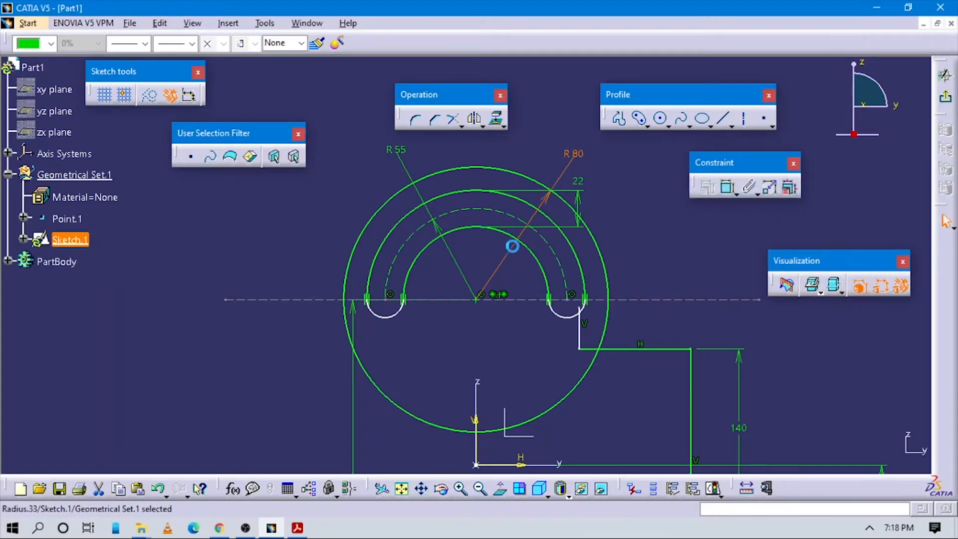
- Compare with the PDF drawing and quick-trim the outer circle's lower portion between the profile's horizontal edge and the construction line
key("alt+Tab")
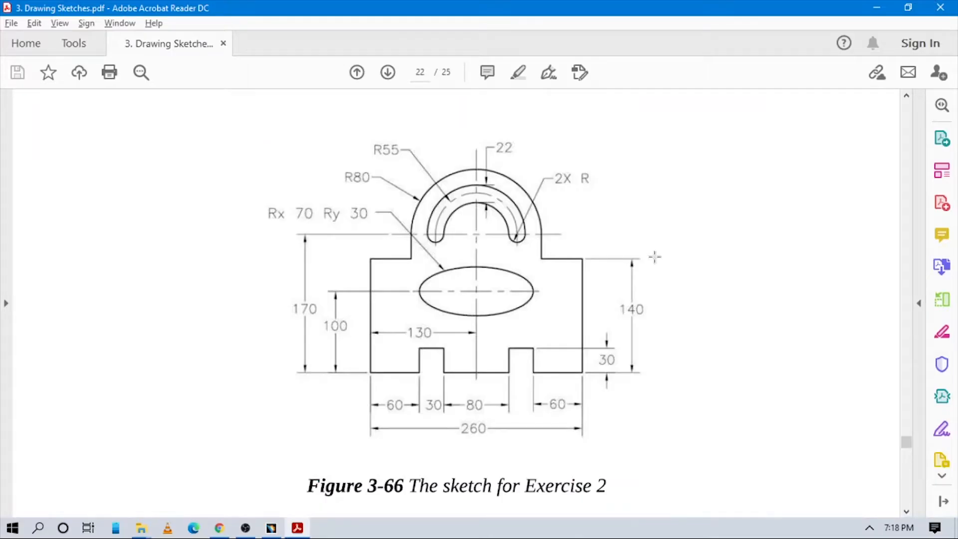
key("alt+Tab")
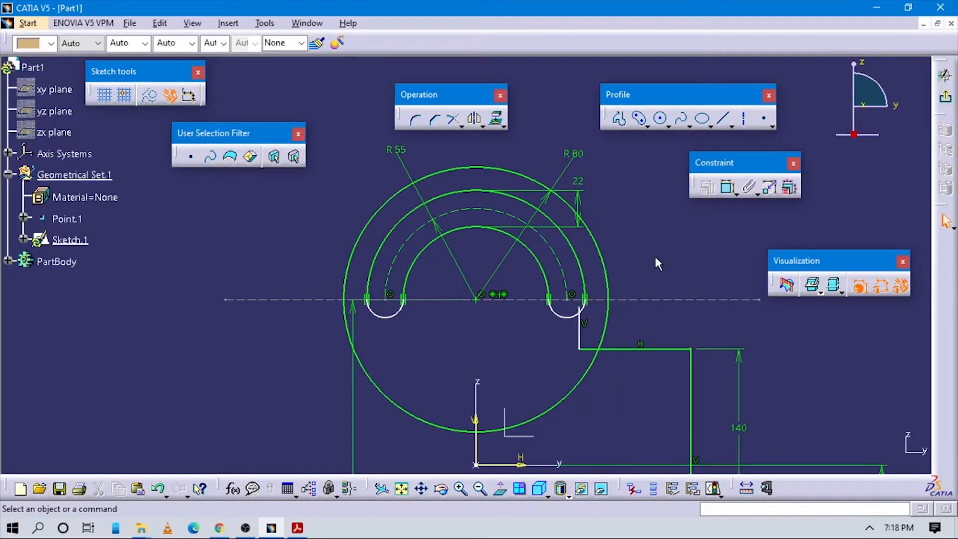
key("alt+Tab")
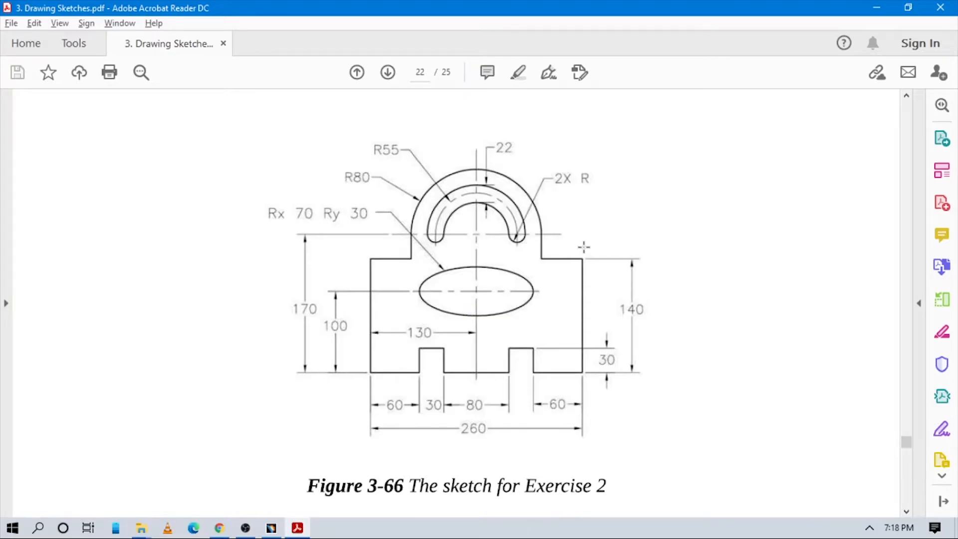
key("alt+Tab")
mouse_move(640, 361)
middle_mouse_down()
mouse_move(584, 315)
mouse_move(583, 293)
middle_mouse_up()
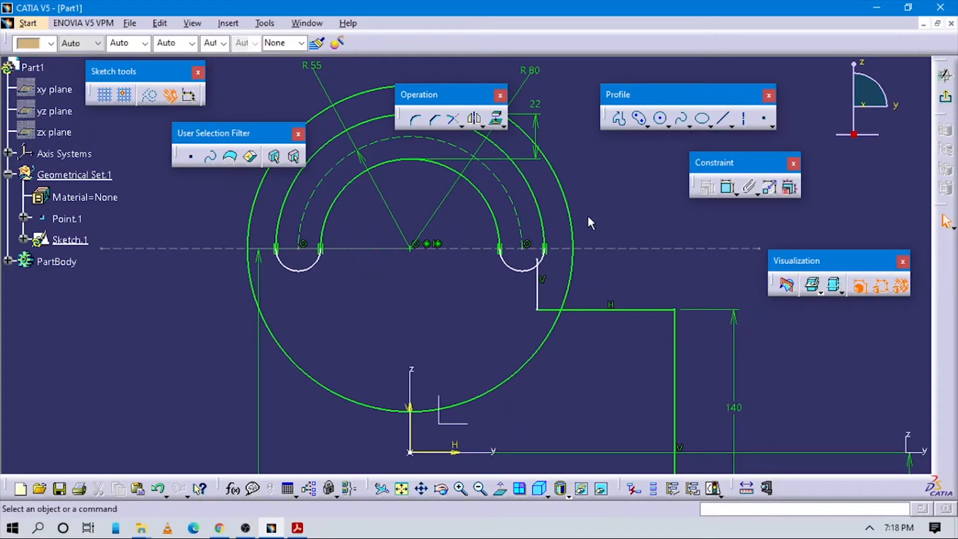
key("alt+Tab")
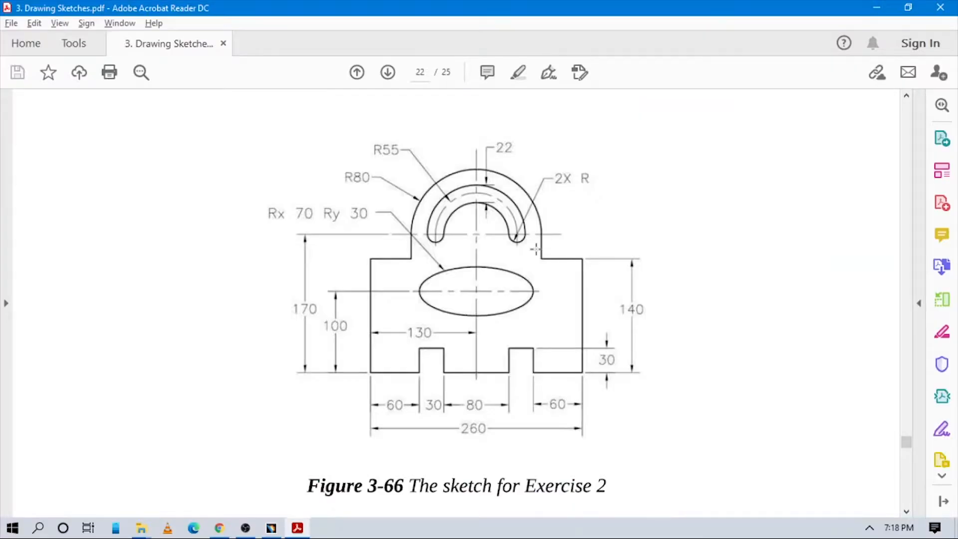
key("alt+Tab")
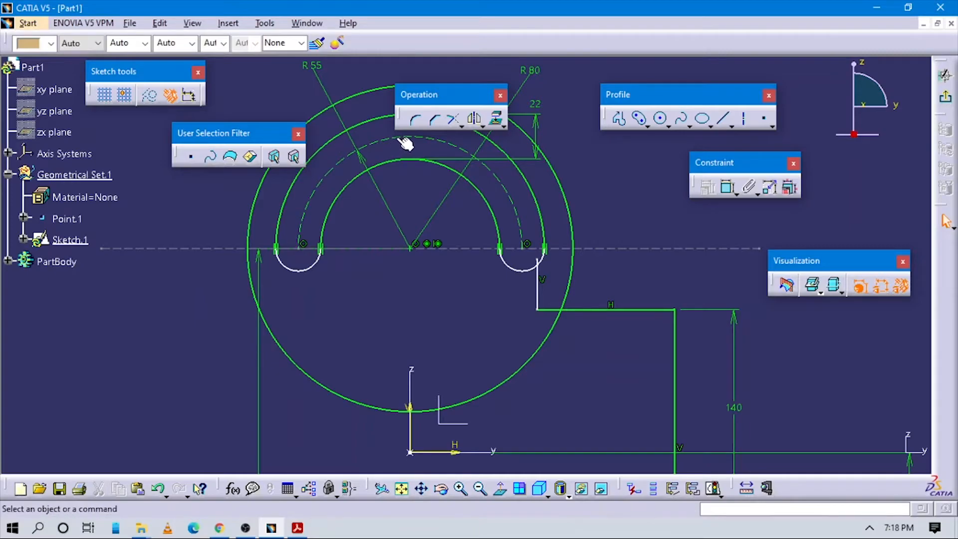
left_click(462, 126)
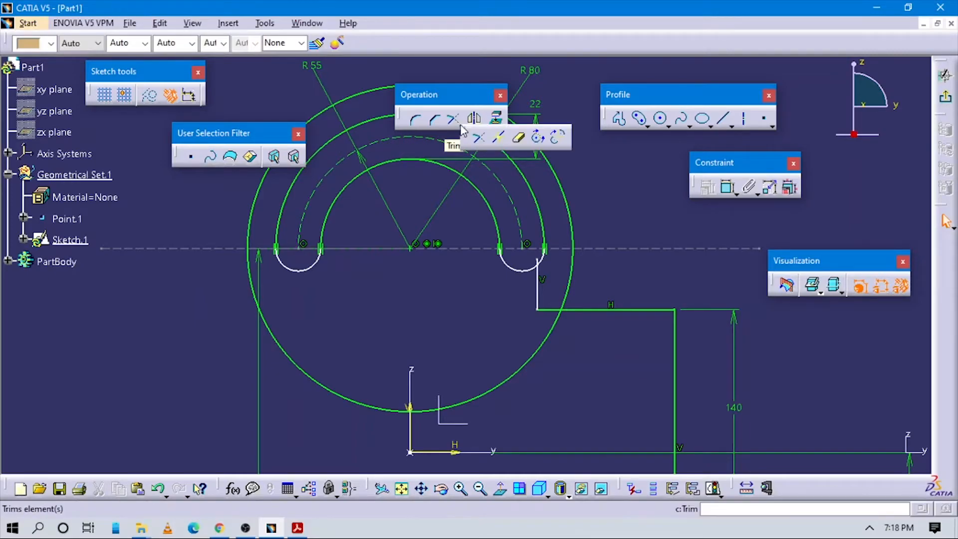
left_click(520, 140)
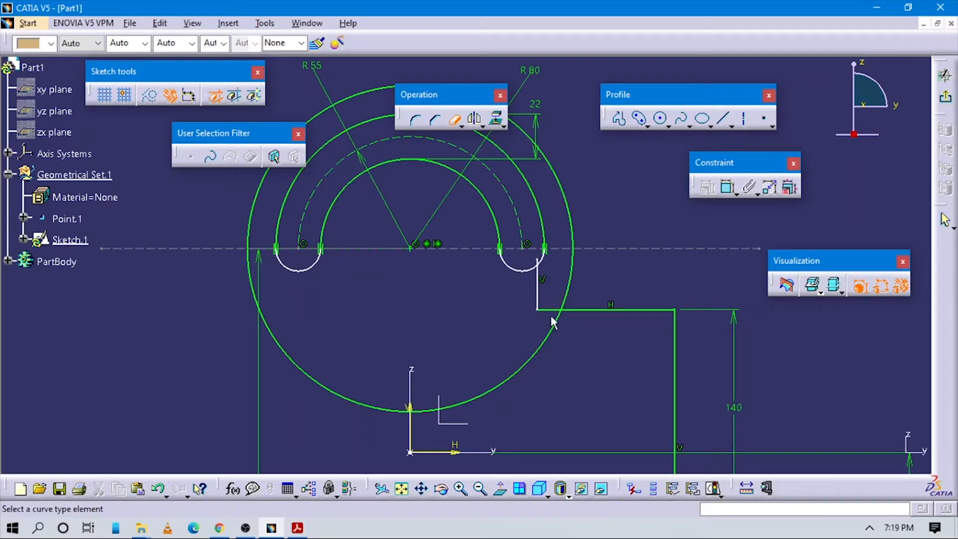
left_click(558, 334)
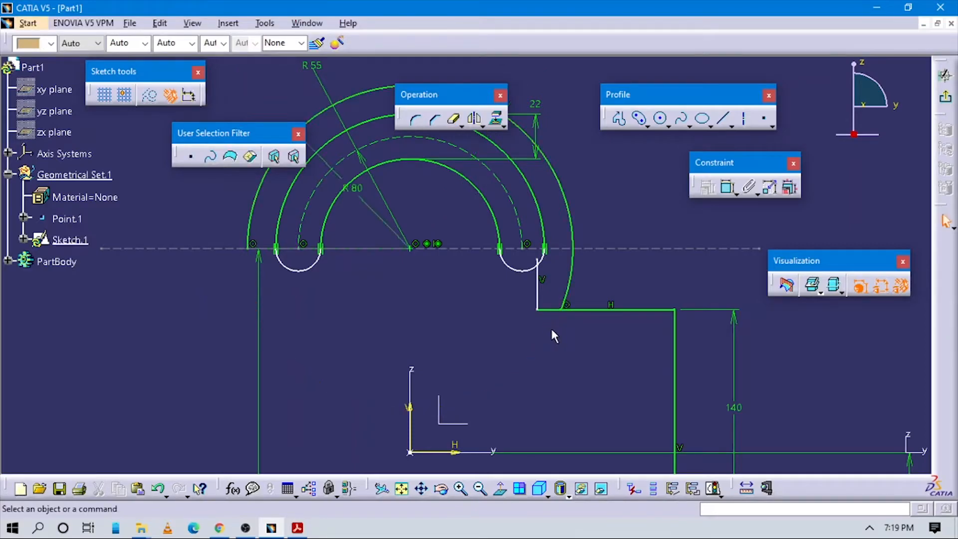
left_click(574, 278)
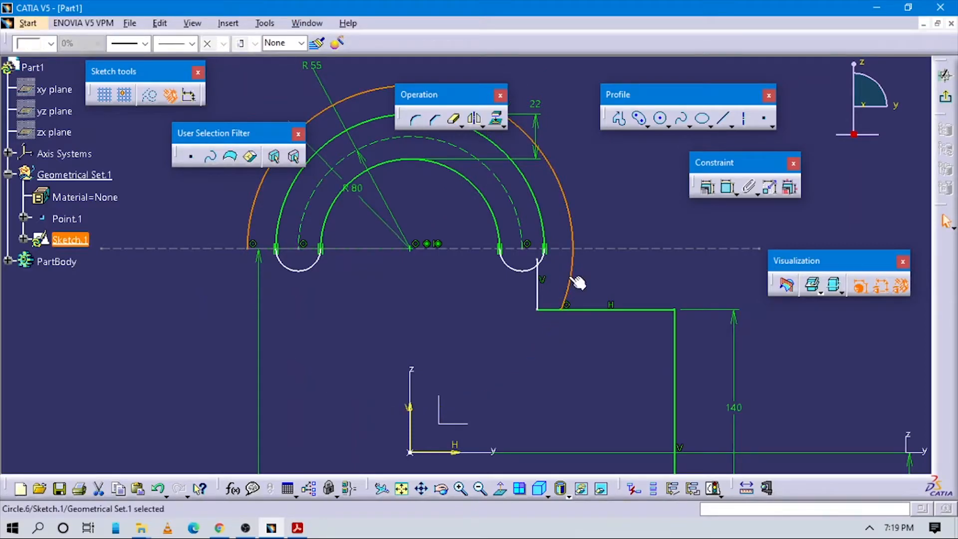
- Quick-trim the vertical line below the slot's right end and the horizontal edge's overhang inside the outer arc
left_click(453, 120)
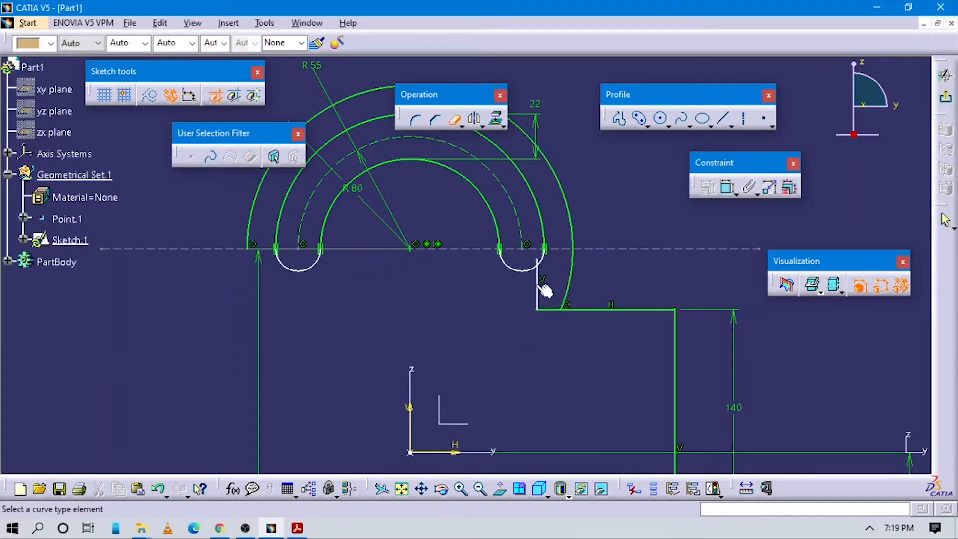
left_click(544, 282)
mouse_move(541, 278)
middle_mouse_down()
mouse_move(546, 310)
mouse_move(537, 252)
mouse_move(585, 257)
middle_mouse_up()
left_click(588, 256)
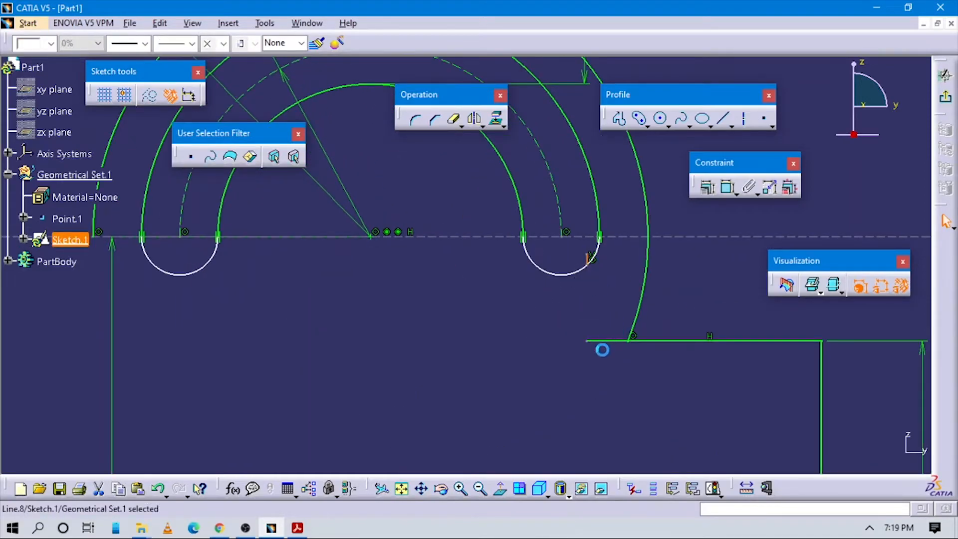
left_click(607, 340)
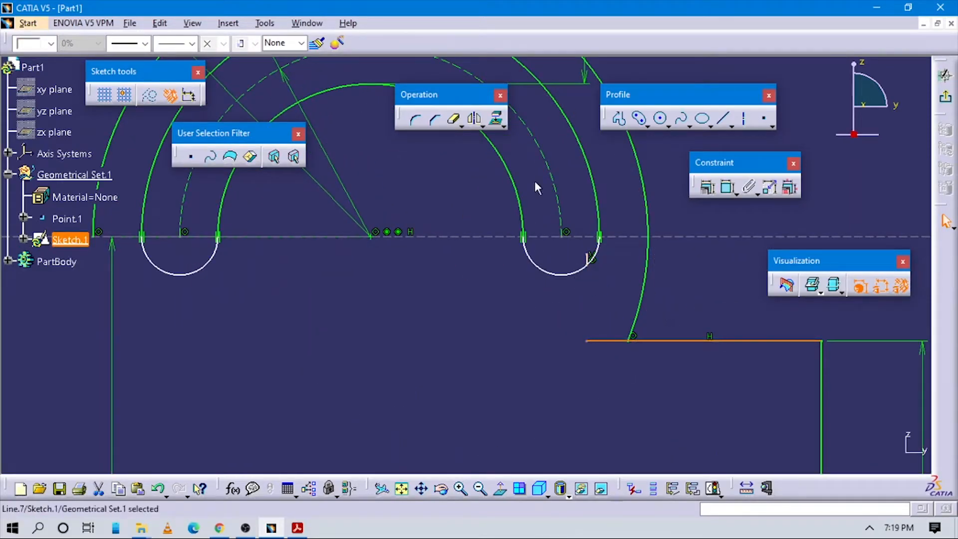
left_click(455, 120)
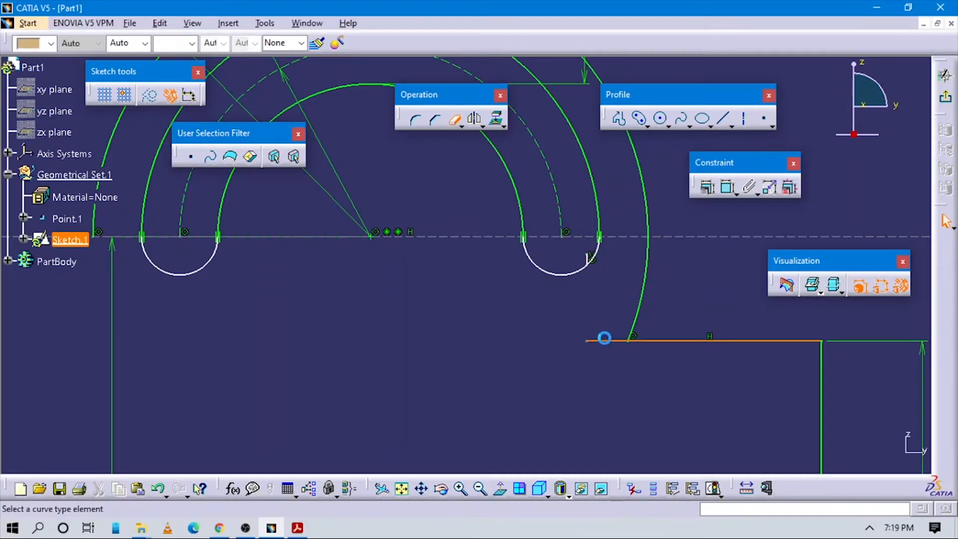
left_click(609, 339)
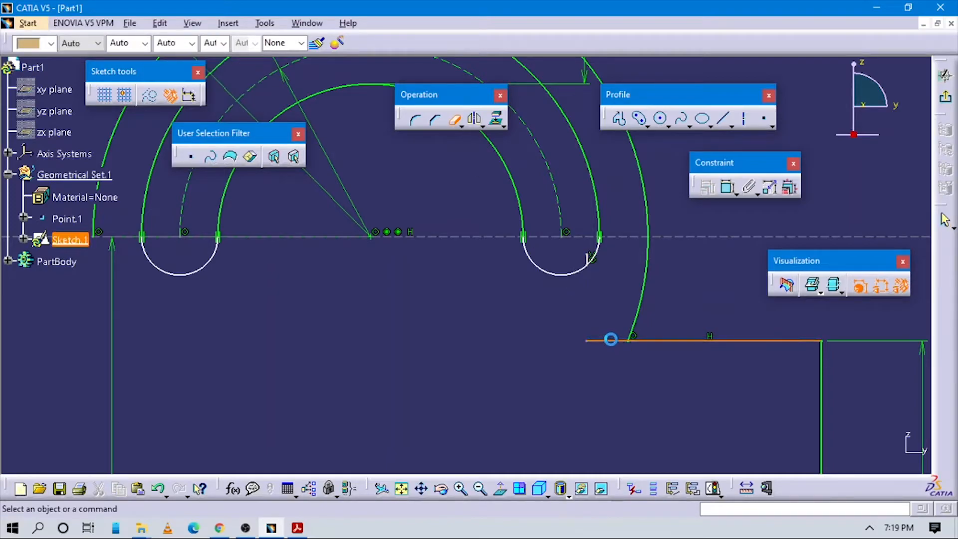
- Quick-trim the leftover vertical fragment inside the slot's right rounded end
left_click(588, 256)
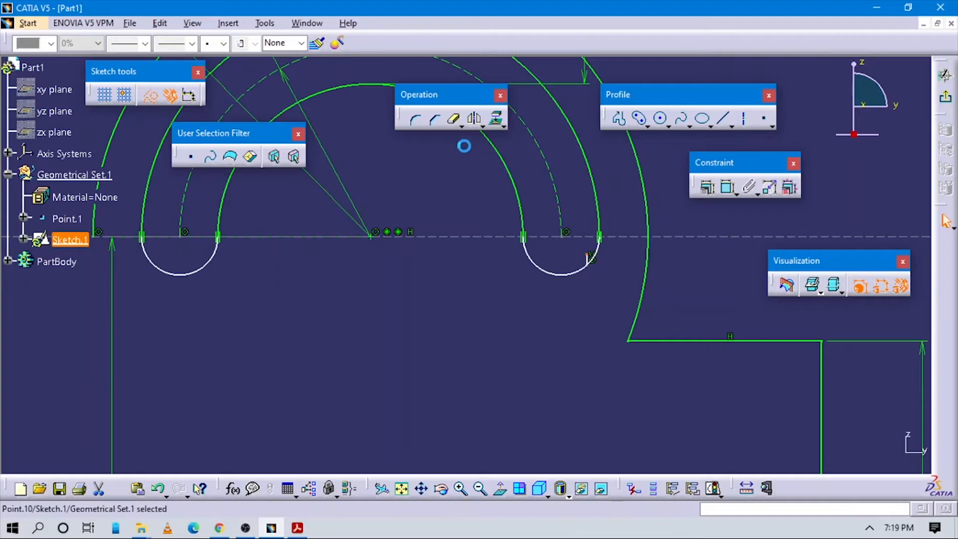
left_click(455, 120)
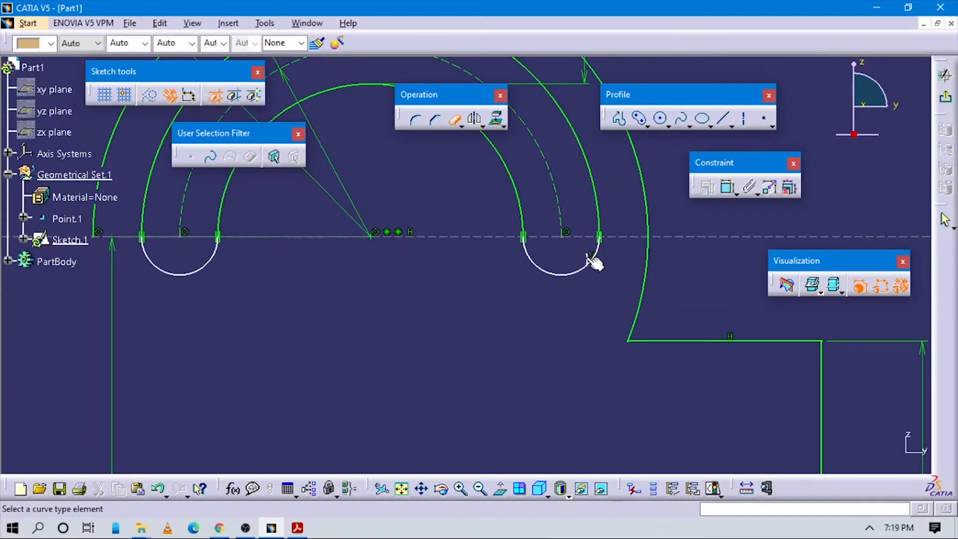
left_click(592, 257)
left_click(451, 121)
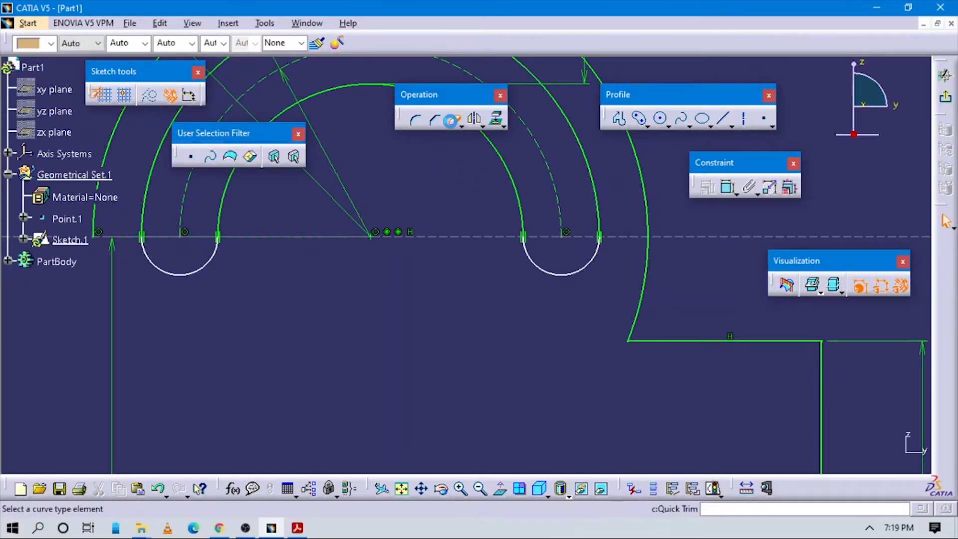
left_click(454, 119)
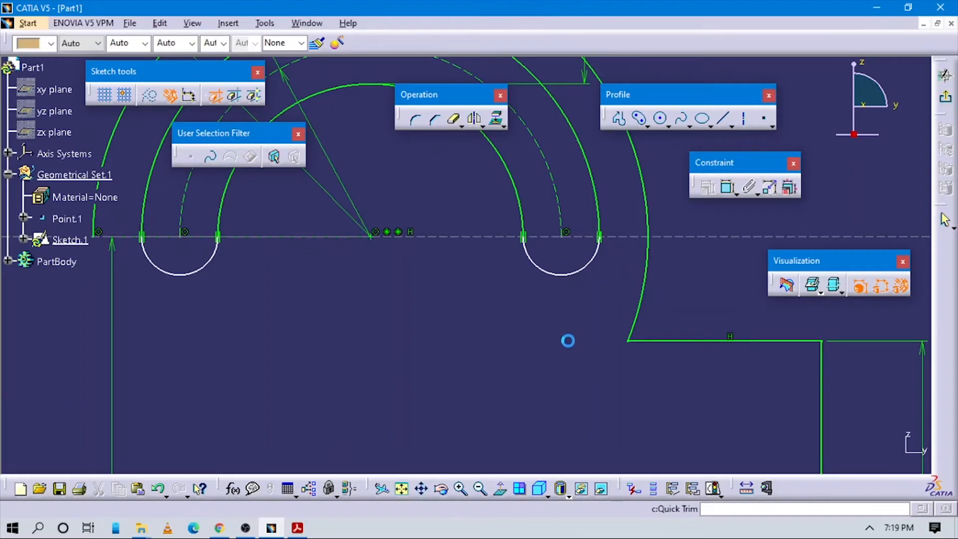
- Draw a vertical line about 30 mm long from the outer arc's right intersection with the construction line down to the horizontal edge
left_click(619, 119)
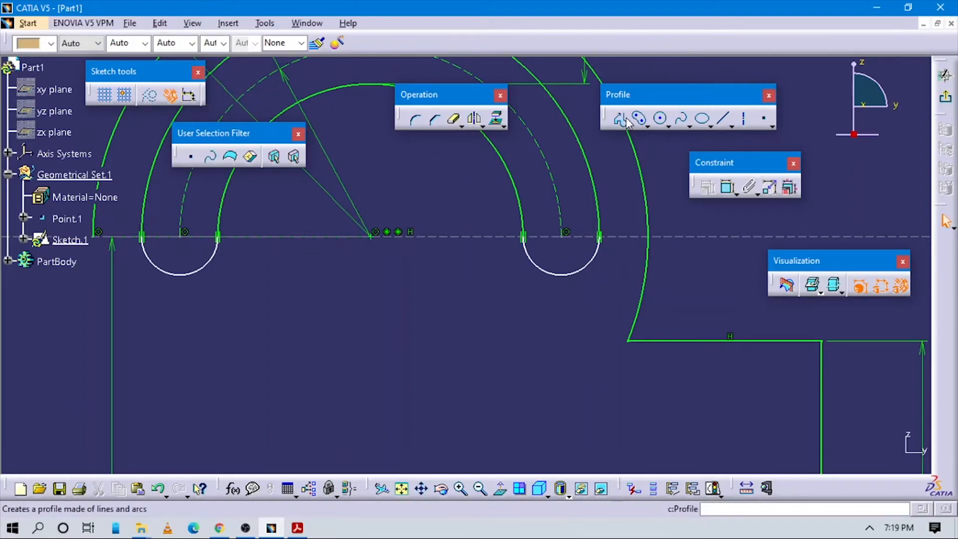
left_click(648, 236)
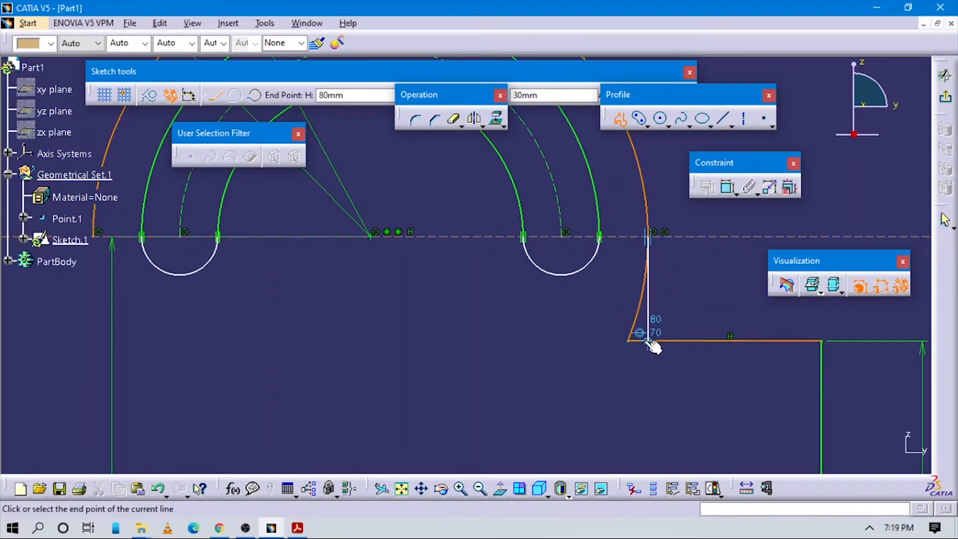
left_click(664, 323)
key("Escape")
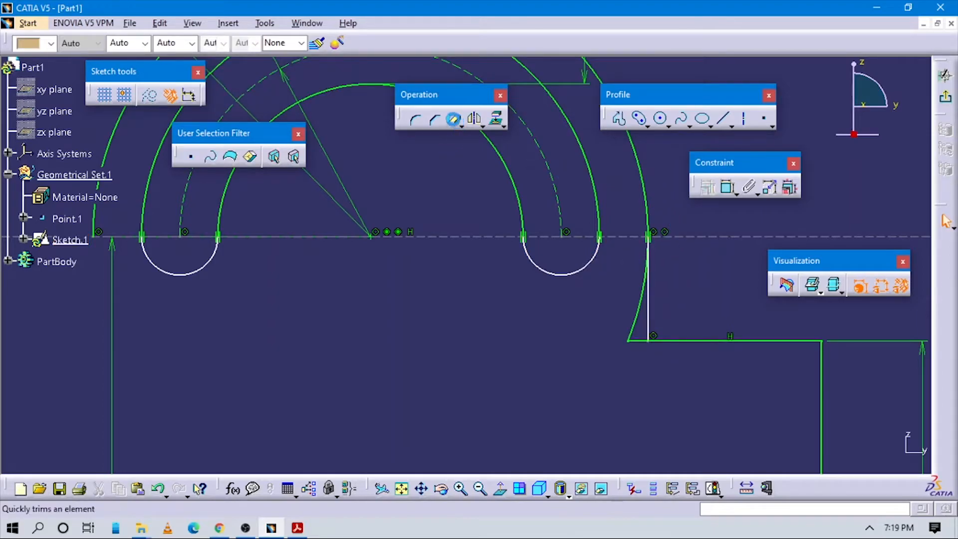
- Quick-trim the outer arc below the construction line and the horizontal edge's stub beyond the new vertical line
left_click(453, 119)
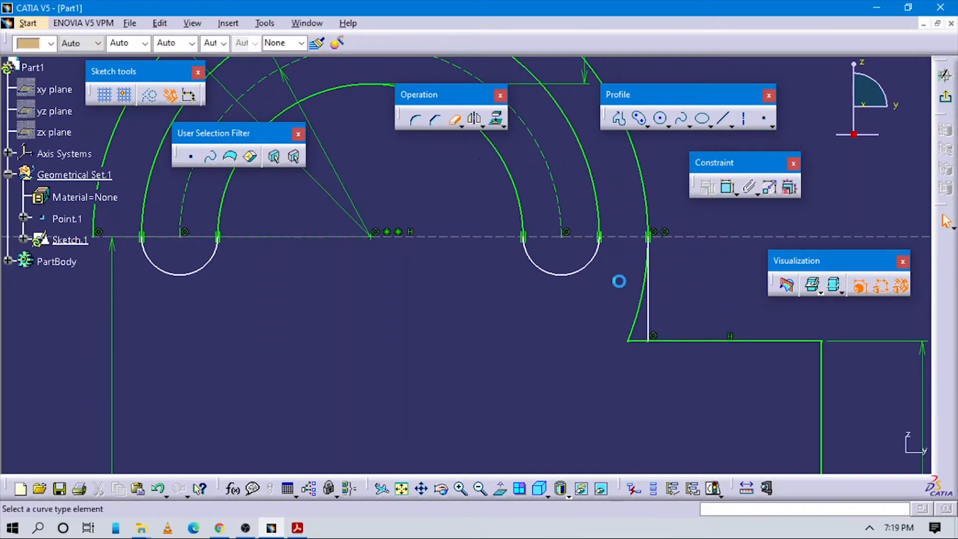
left_click(645, 324)
left_click(453, 120)
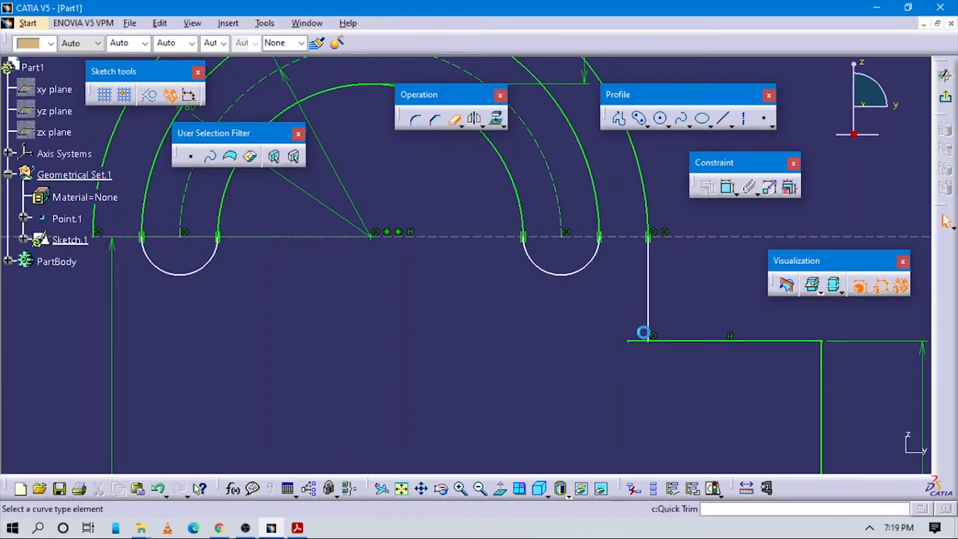
left_click(642, 342)
mouse_move(603, 314)
middle_mouse_down()
mouse_move(612, 380)
mouse_move(515, 367)
mouse_move(586, 338)
mouse_move(579, 385)
mouse_move(588, 272)
mouse_move(578, 343)
middle_mouse_up()
left_click(728, 188)
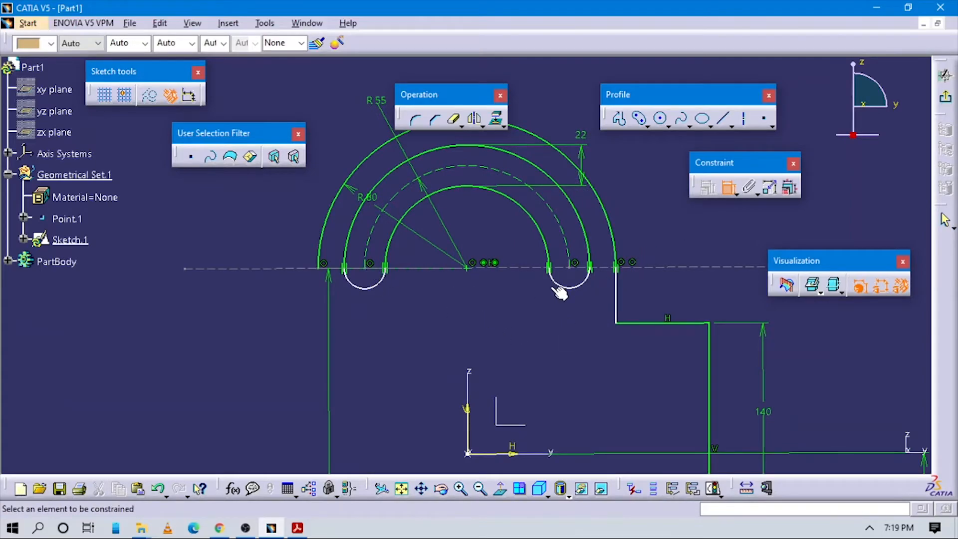
left_click(573, 274)
left_click(571, 269)
key("Escape")
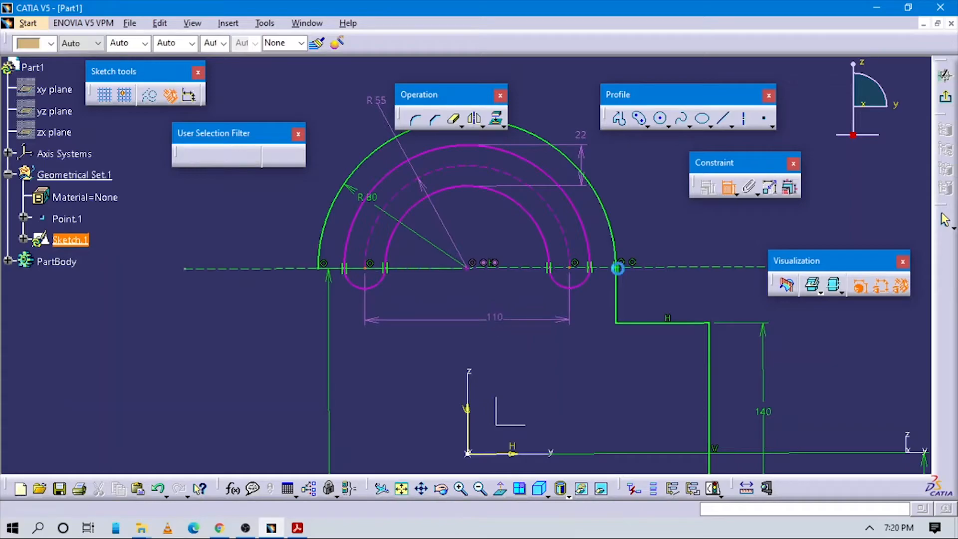
left_click(728, 194)
left_click(570, 288)
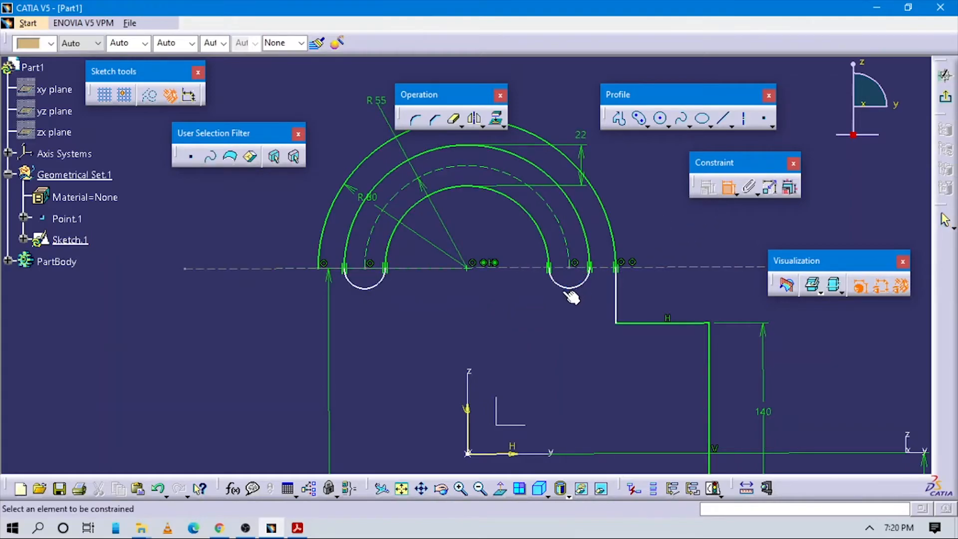
key("Escape")
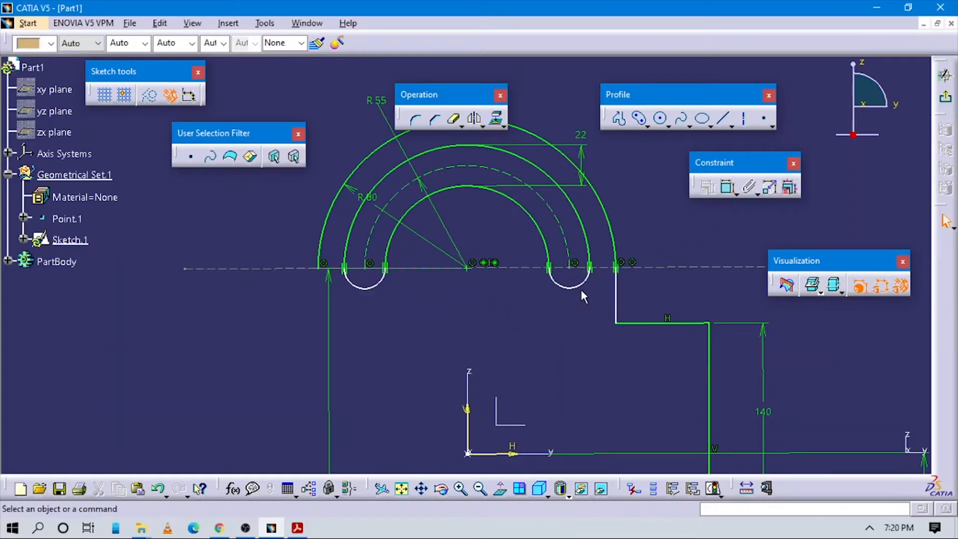
- Dimension the length of the vertical line joining the outer arc to the horizontal edge
left_click(729, 189)
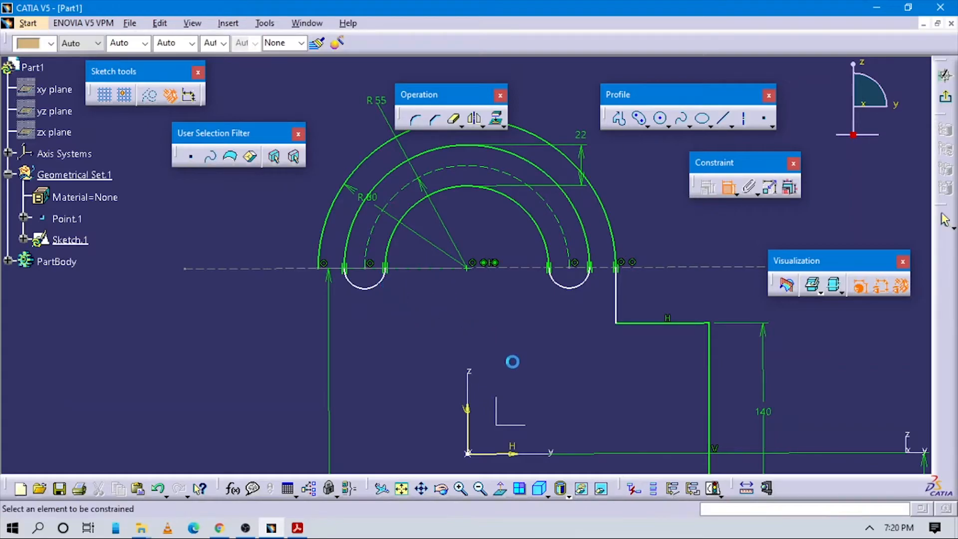
middle_click_drag(557, 371, 555, 317)
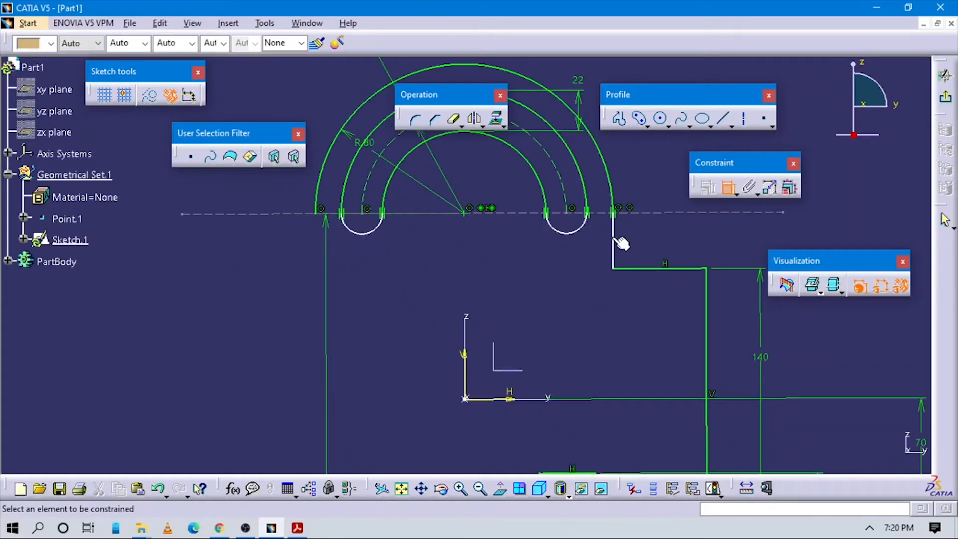
left_click(613, 240)
left_click(643, 237)
mouse_move(594, 359)
middle_mouse_down()
mouse_move(593, 349)
mouse_move(596, 378)
middle_mouse_up()
mouse_move(603, 341)
middle_mouse_down()
mouse_move(612, 337)
mouse_move(599, 308)
mouse_move(584, 344)
middle_mouse_up()
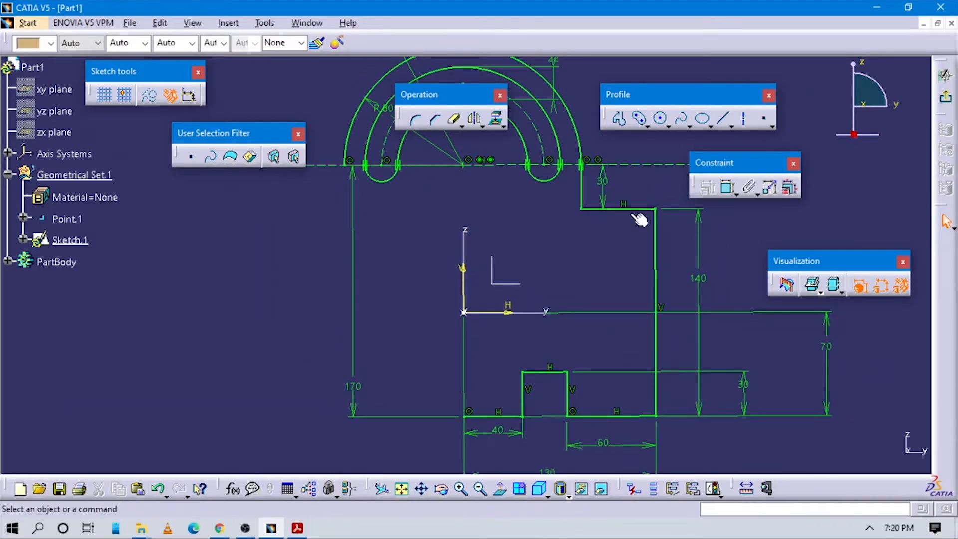
- Mirror the eight straight profile lines, from the base edge up to the outer arc, about the sketch's vertical axis
left_click(494, 417)
left_click(523, 392, "ctrl")
left_click(539, 371, "ctrl")
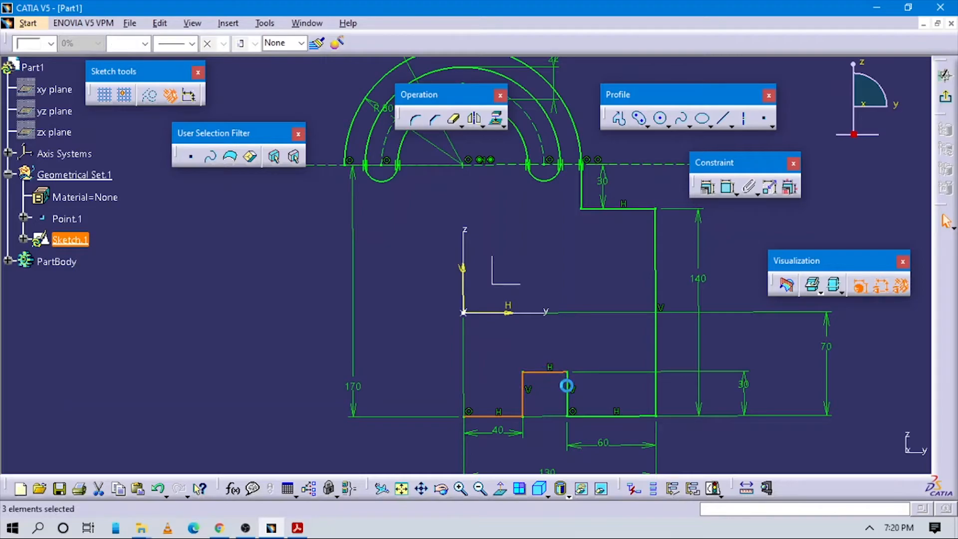
left_click(566, 387, "ctrl")
left_click(604, 414, "ctrl")
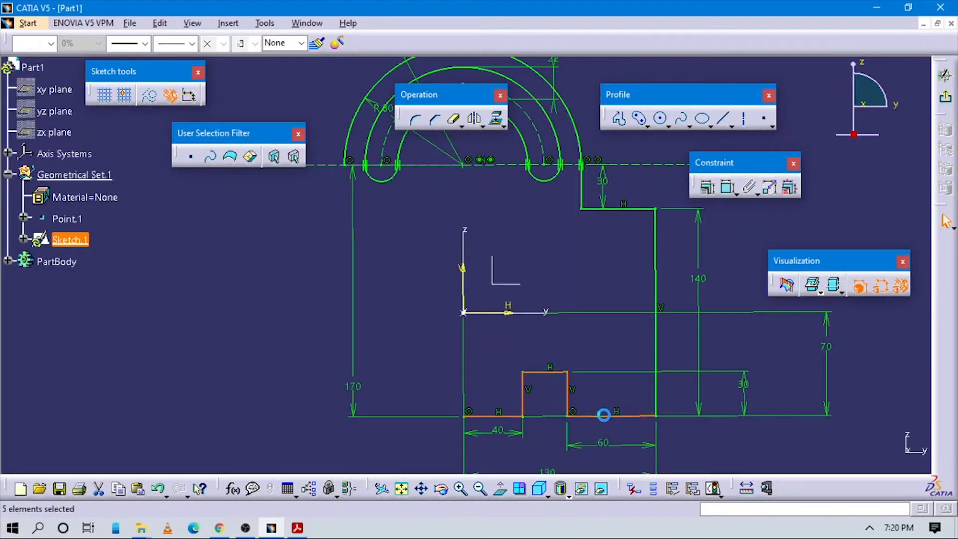
left_click(658, 344, "ctrl")
left_click(630, 208, "ctrl")
left_click(581, 183, "ctrl")
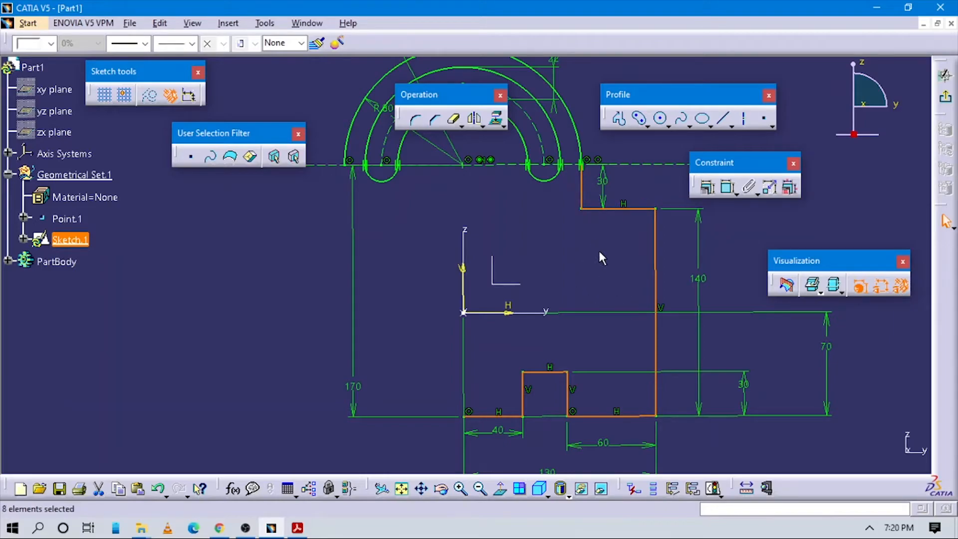
left_click(476, 119)
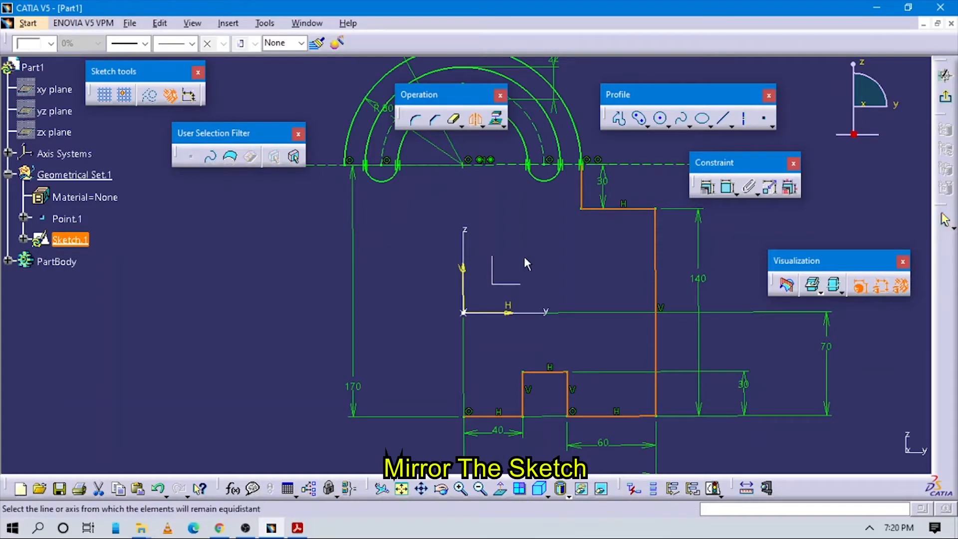
left_click(467, 289)
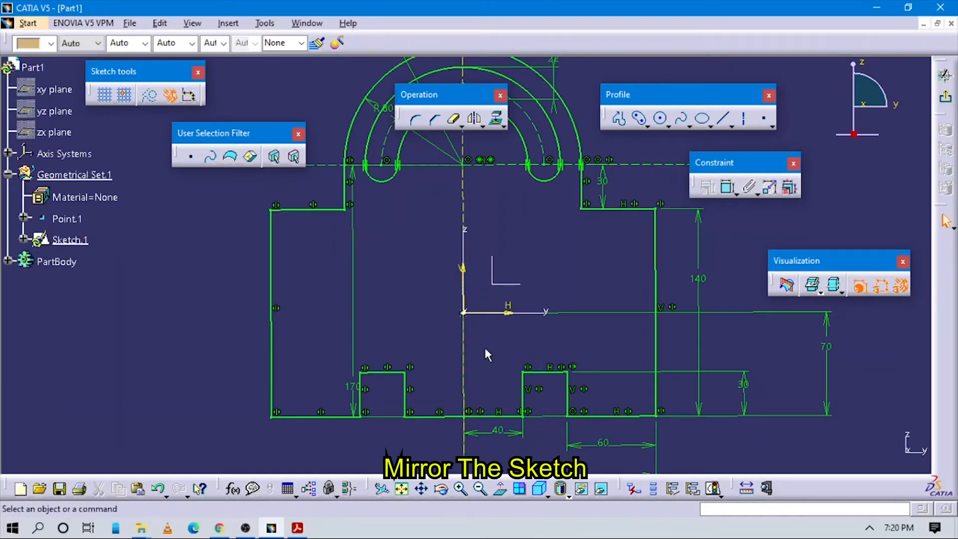
middle_click_drag(563, 377, 562, 402)
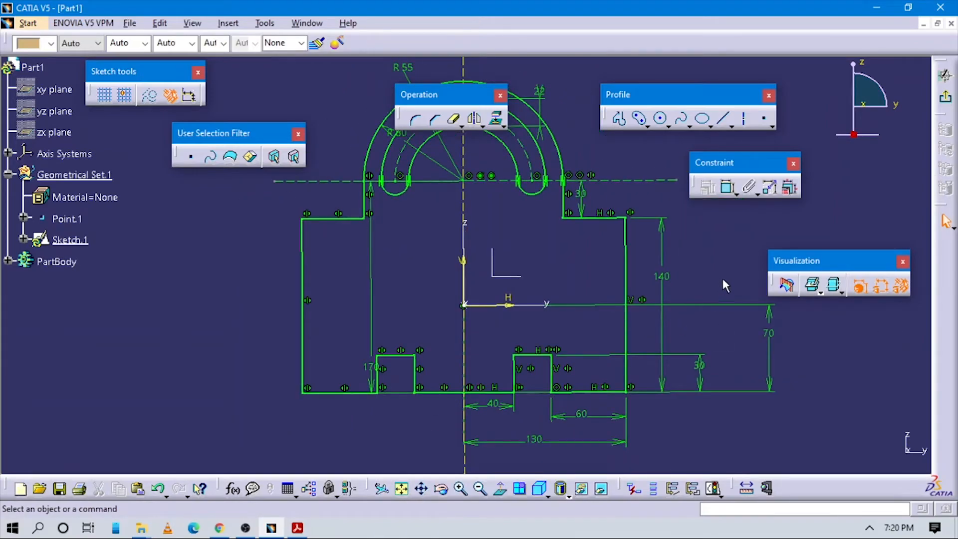
- Check the PDF drawing and draw an ellipse centred on the vertical axis about 27 mm above the origin, semi-axes about 27 and 13 mm
key("alt+Tab")
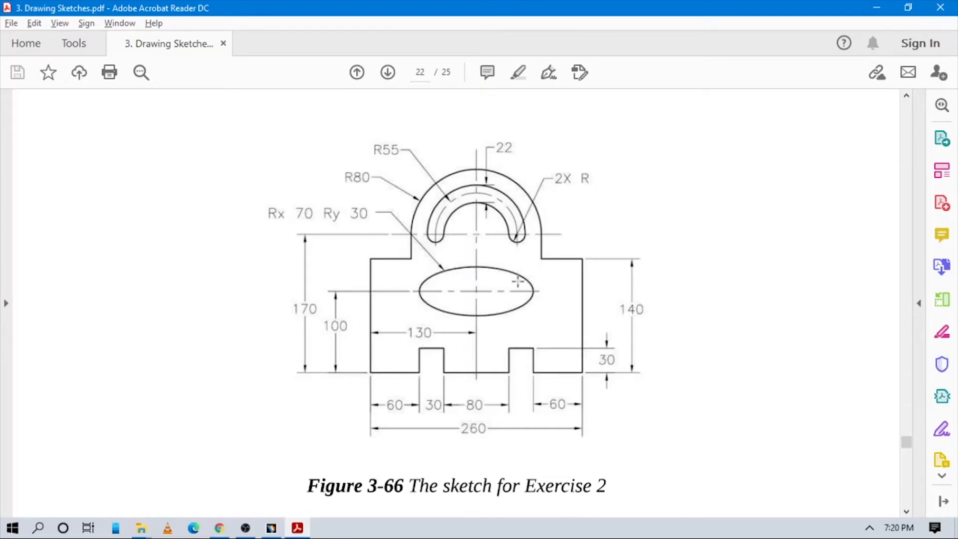
key("alt+Tab")
key("alt+Tab")
key("alt+Tab")
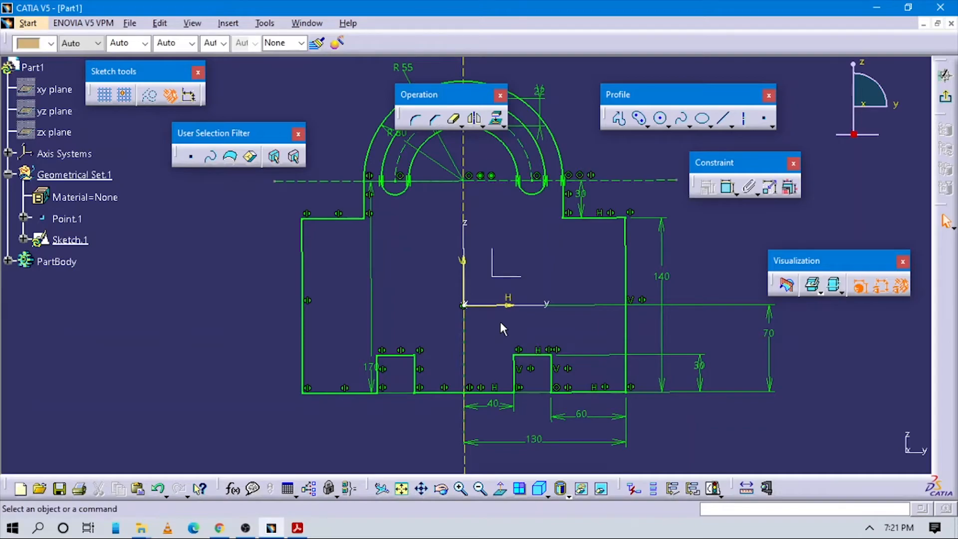
left_click(669, 125)
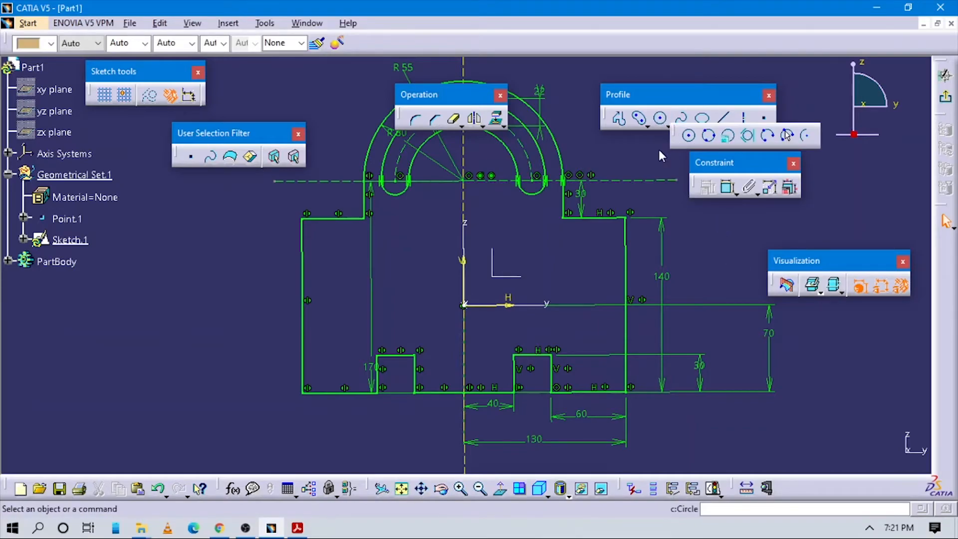
left_click(649, 128)
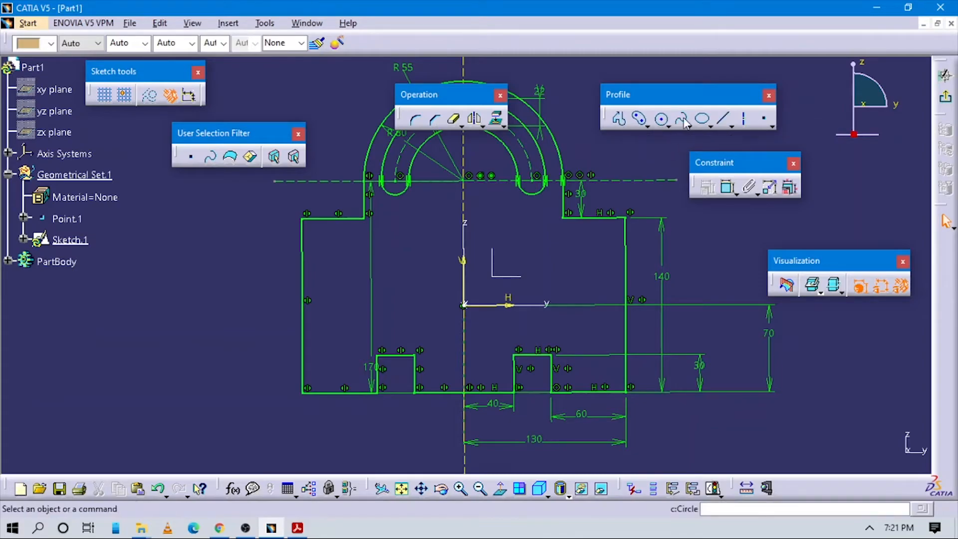
left_click(703, 120)
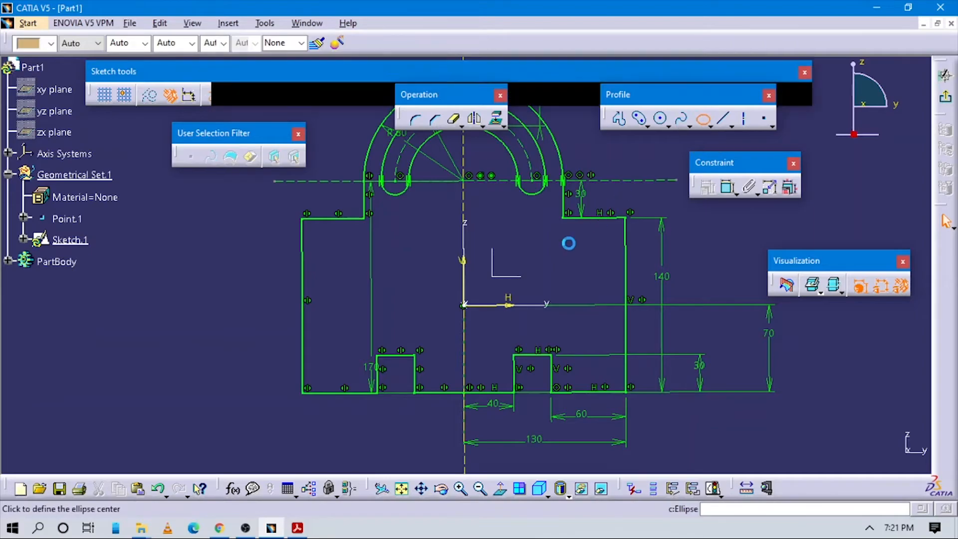
key("alt+Tab")
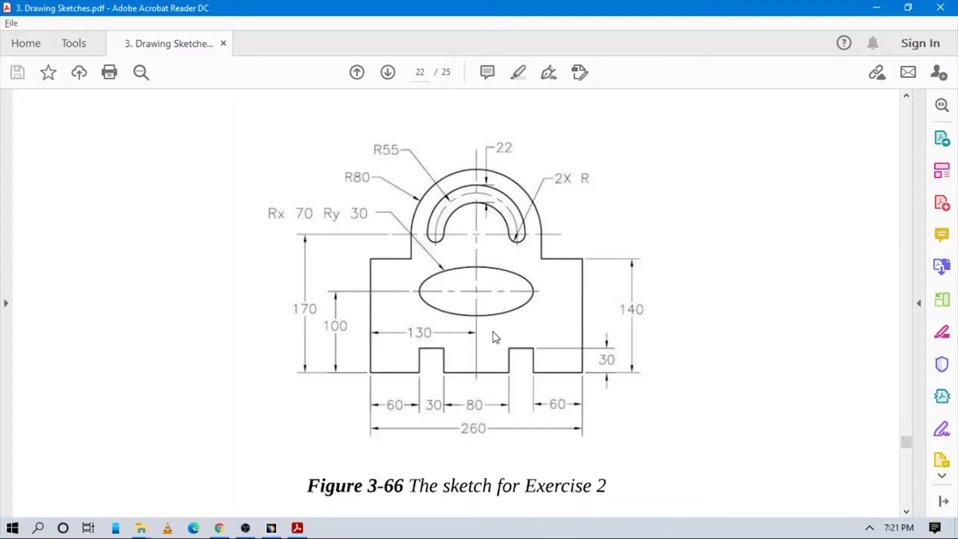
key("alt+Tab")
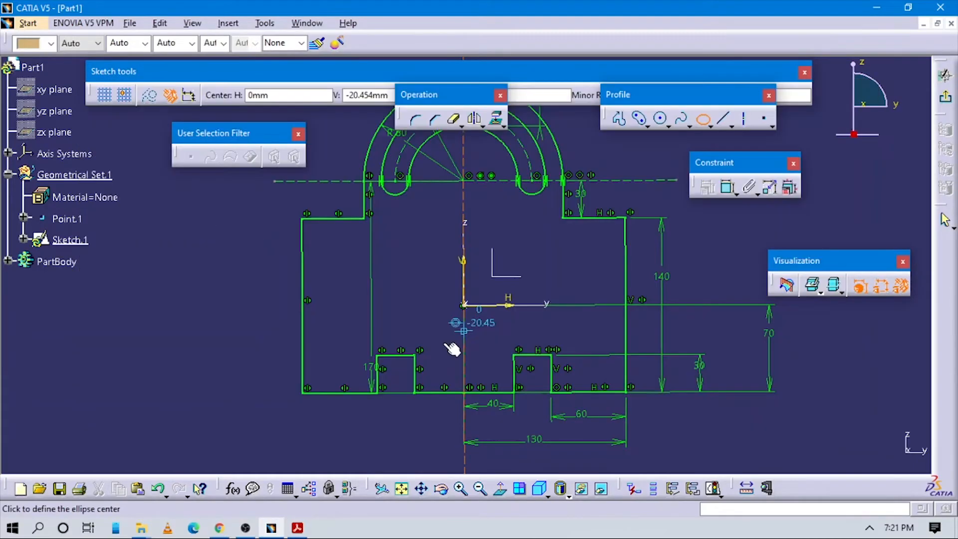
key("alt+Tab")
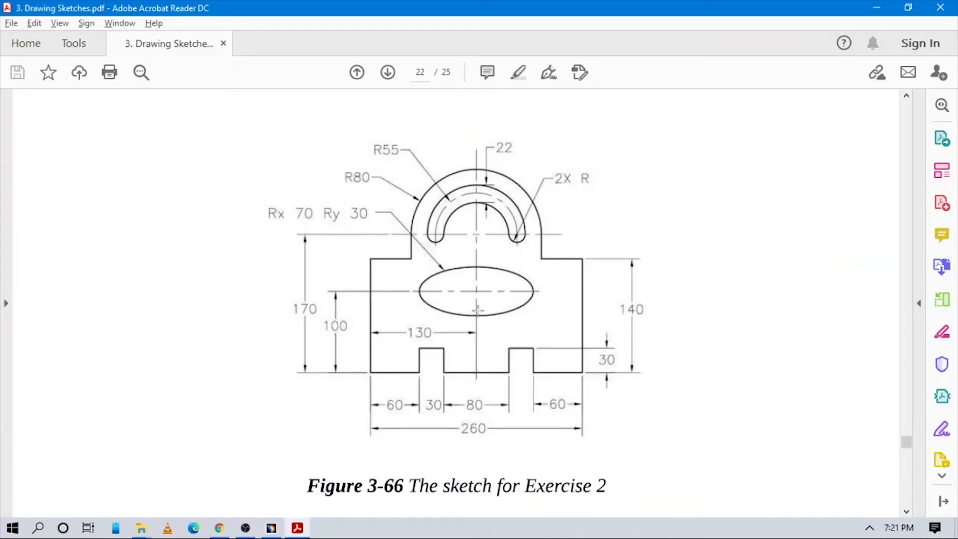
key("alt+Tab")
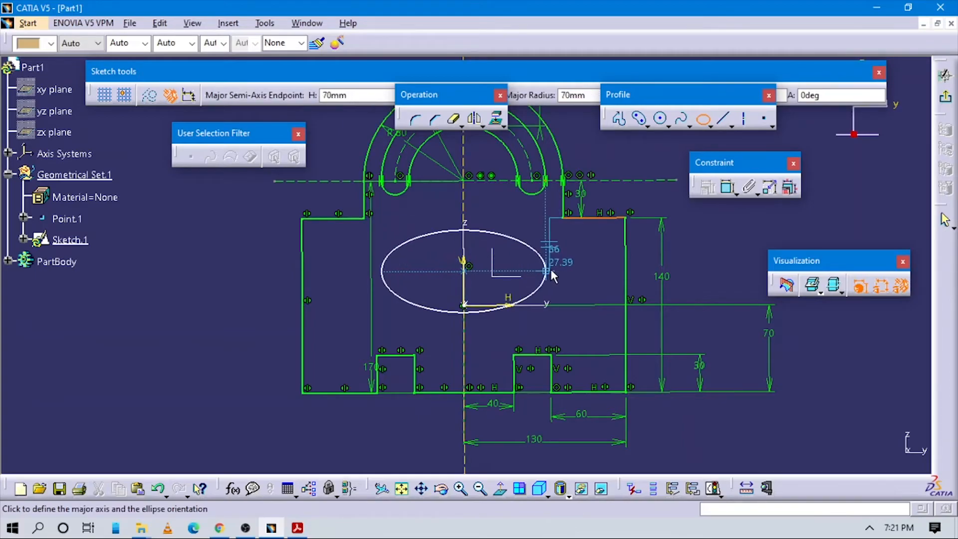
key("alt+Tab")
key("alt+Tab")
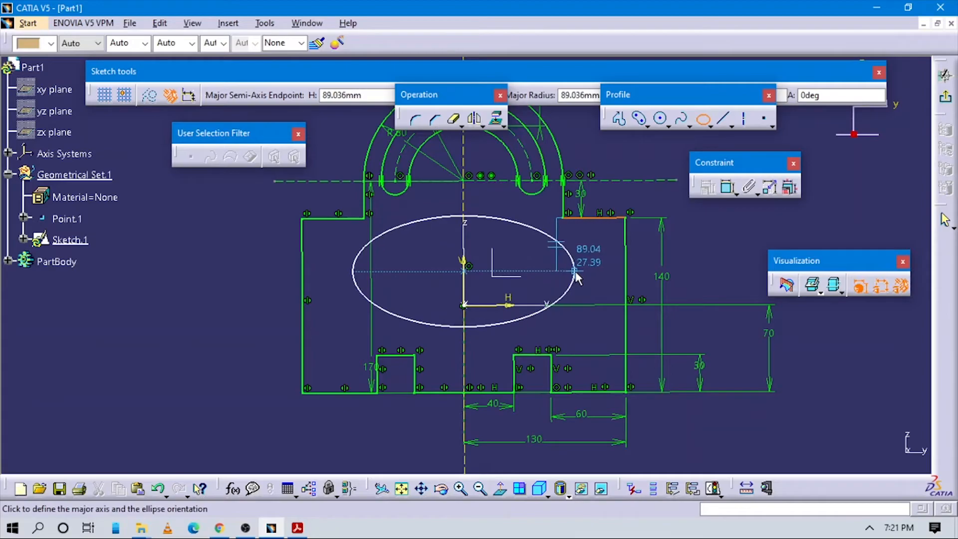
middle_click_drag(713, 272, 717, 315, "ctrl")
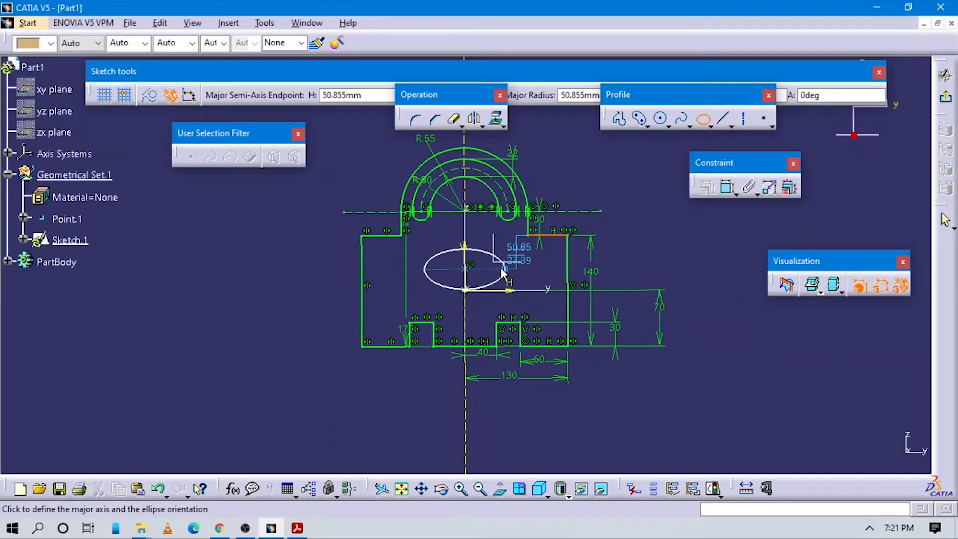
middle_click_drag(501, 271, 478, 213)
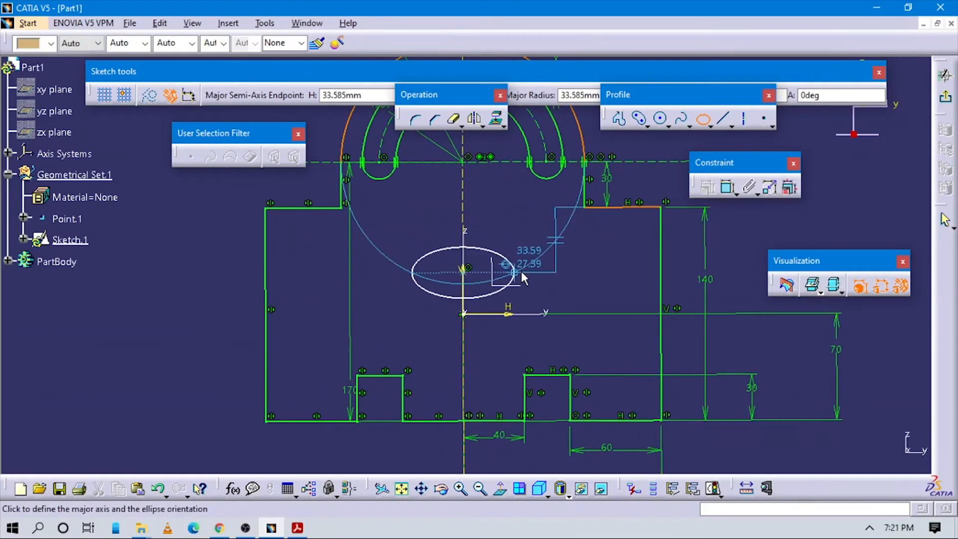
left_click(504, 270)
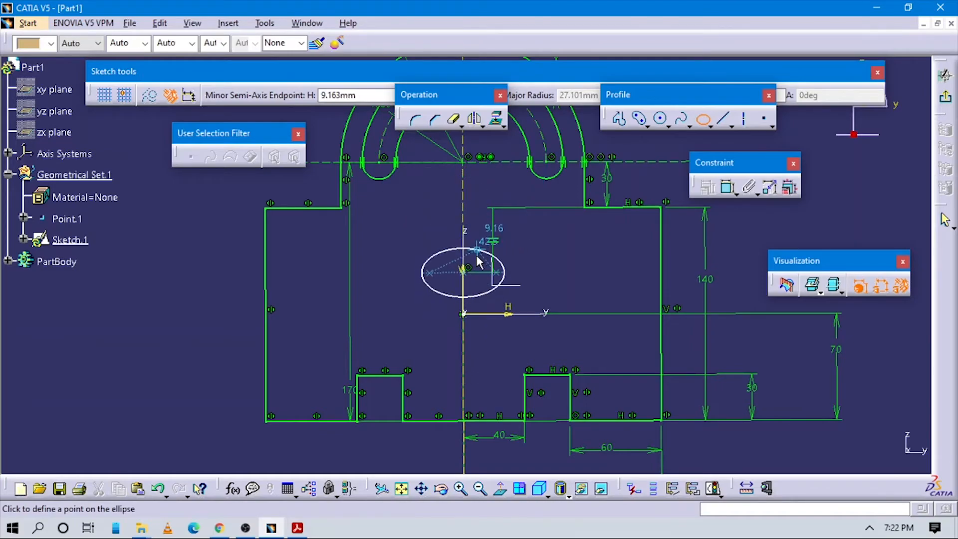
left_click(476, 256)
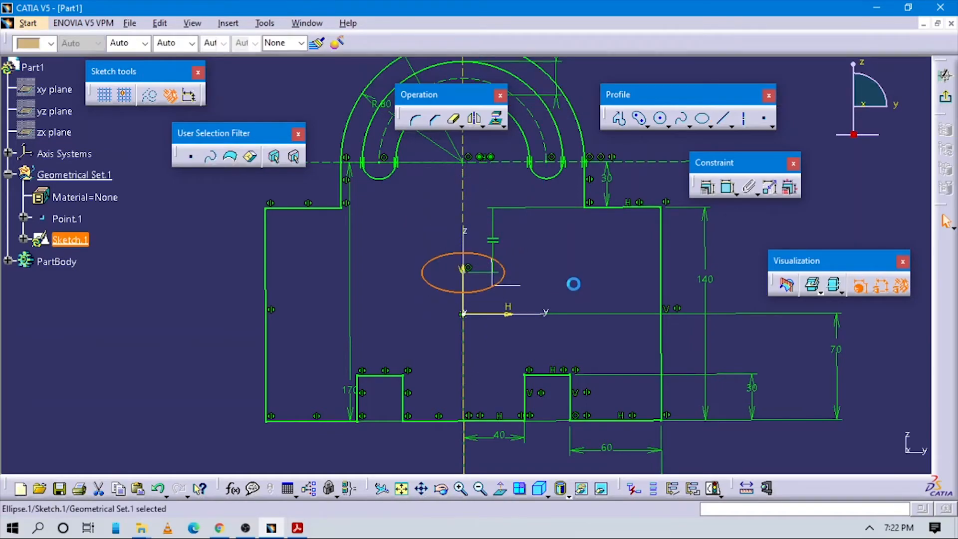
- Dimension the ellipse centre's height above the bottom edge of the profile and set it to 100 mm
key("alt+Tab")
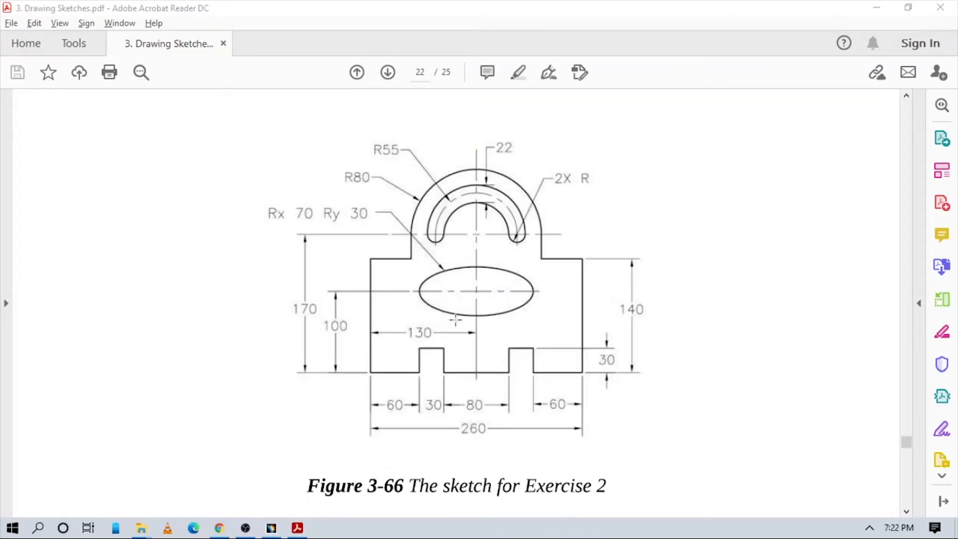
key("alt+Tab")
left_click(729, 189)
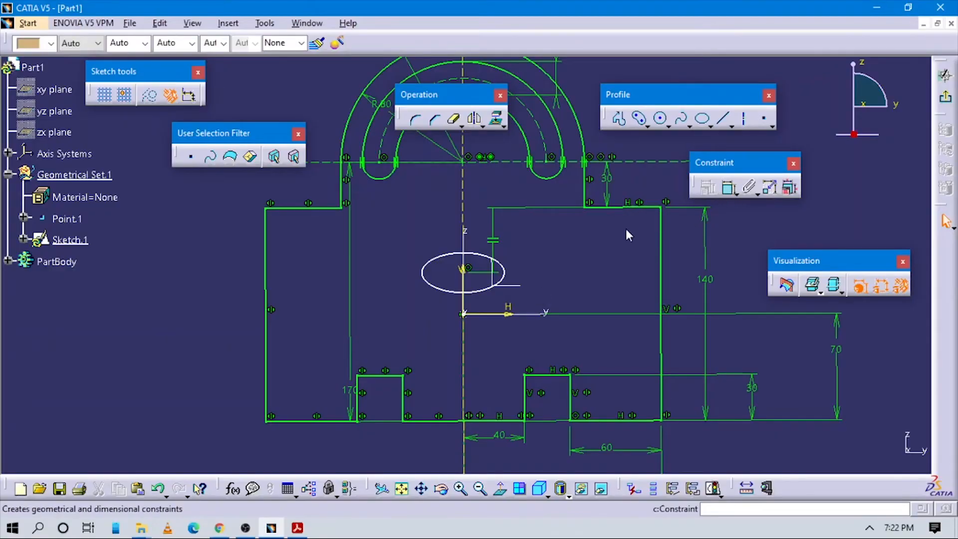
left_click(463, 272)
left_click(442, 421)
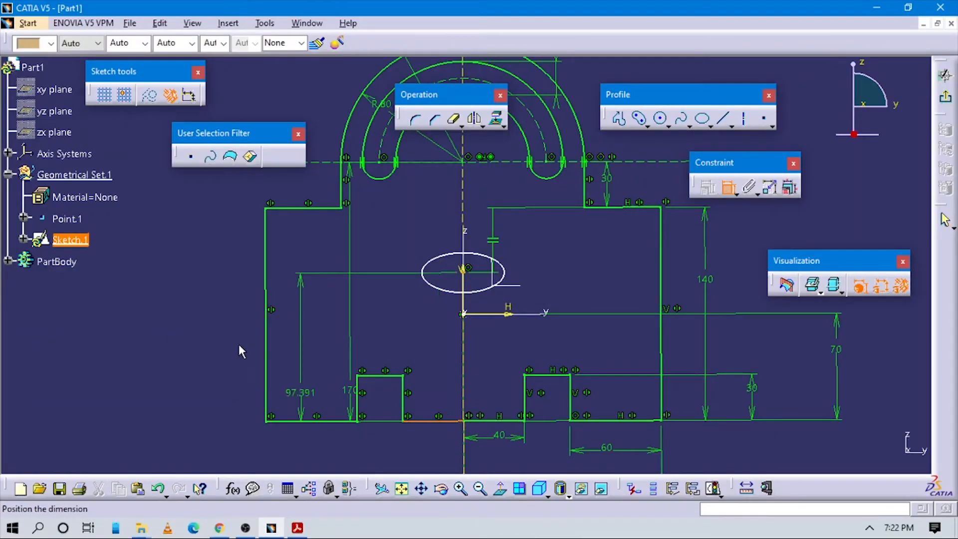
left_click(162, 340)
double_click(162, 337)
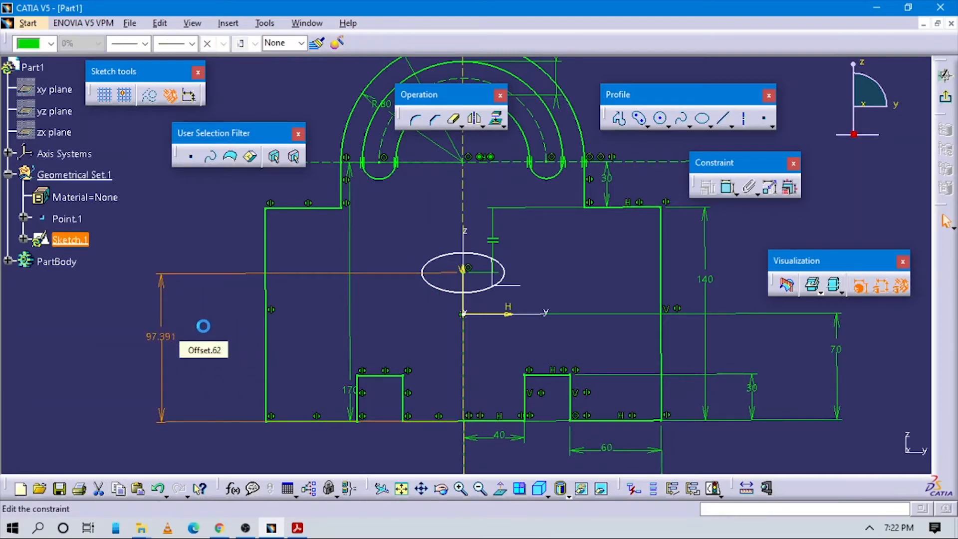
type("100mm")
key("Return")
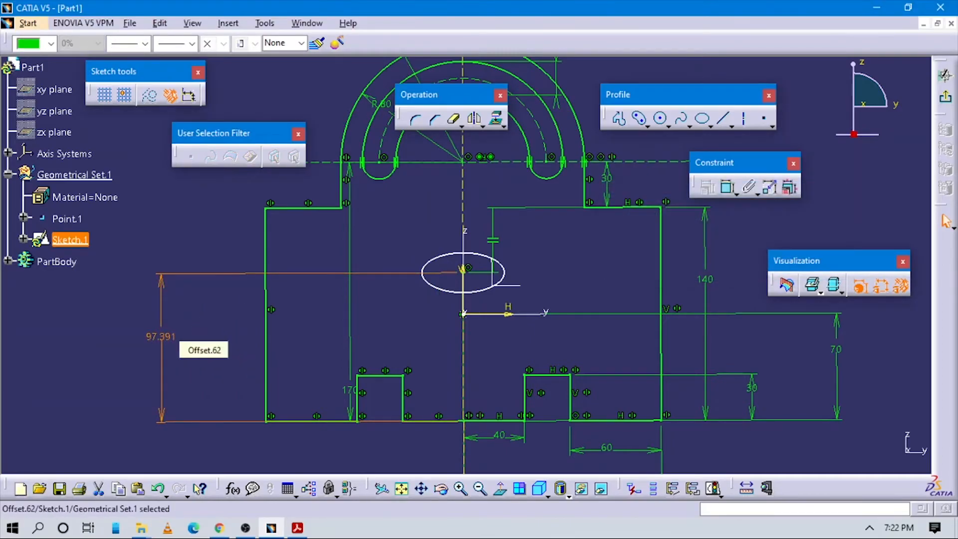
- Dimension the ellipse's vertical semi-axis and set it to 30 mm, as given in the PDF drawing
key("alt+Tab")
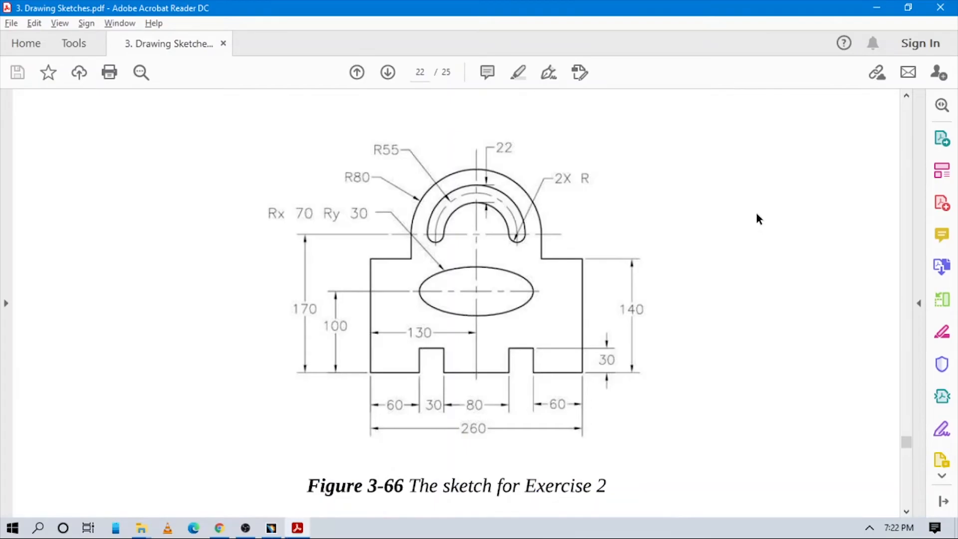
key("alt+Tab")
left_click(729, 187)
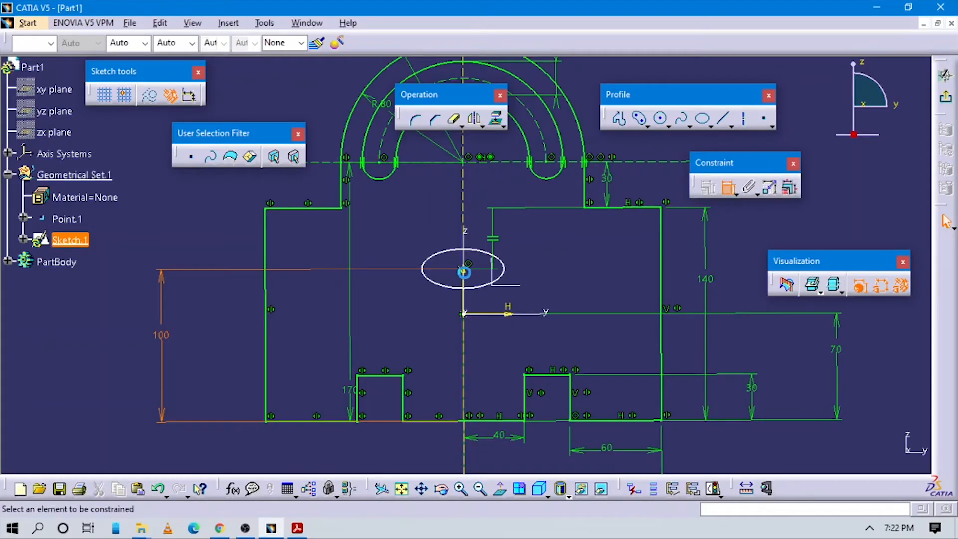
left_click(480, 250)
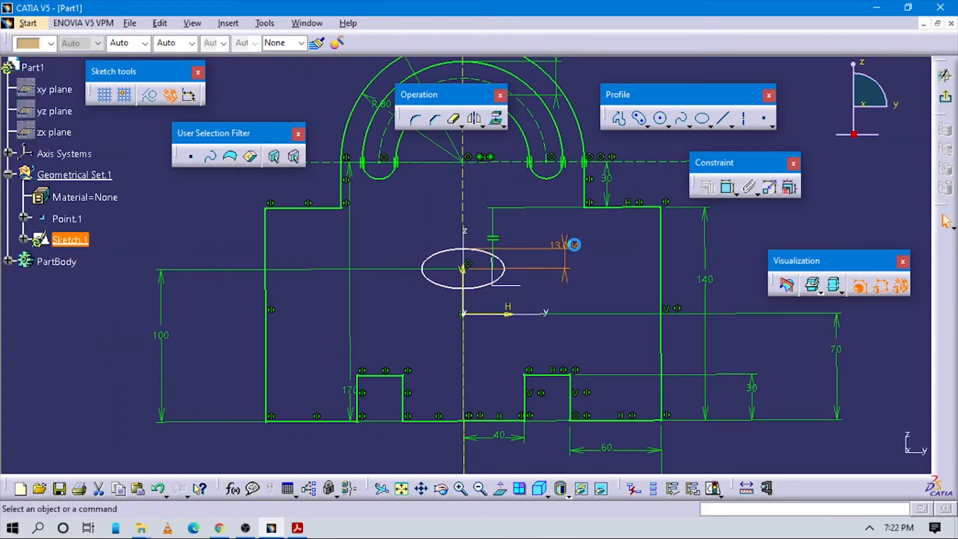
key("alt+Tab")
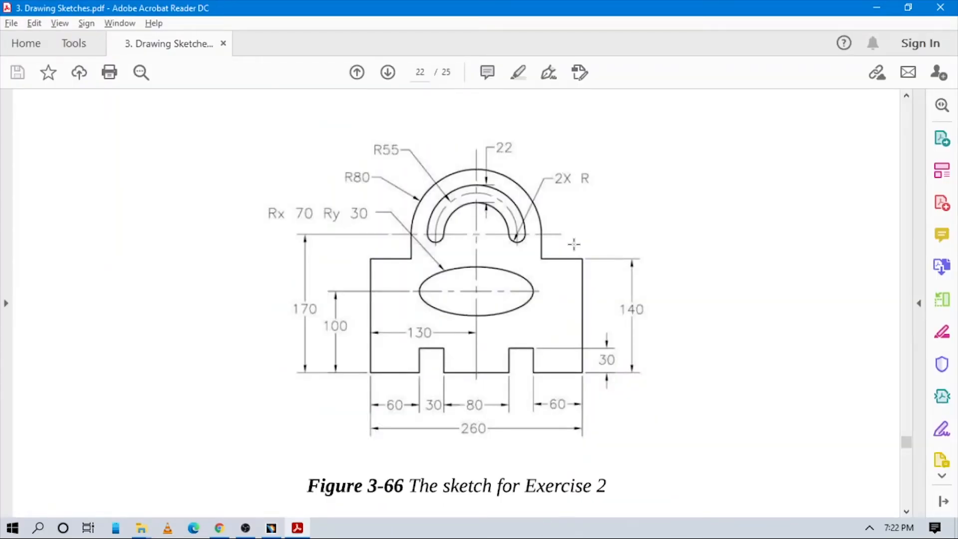
key("alt+Tab")
double_click(575, 248)
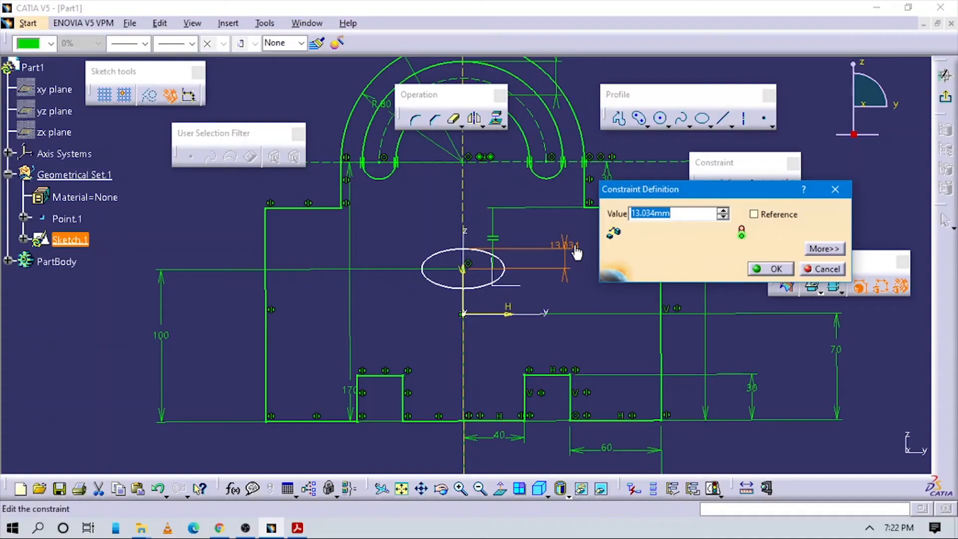
key("Return")
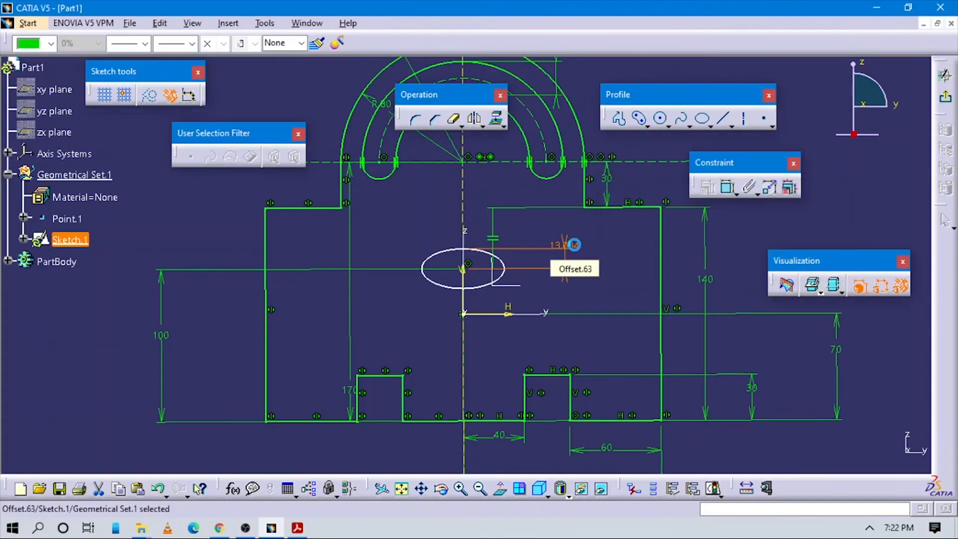
- Dimension the ellipse's horizontal semi-axis and set it to 70 mm, as given in the PDF drawing
left_click(729, 188)
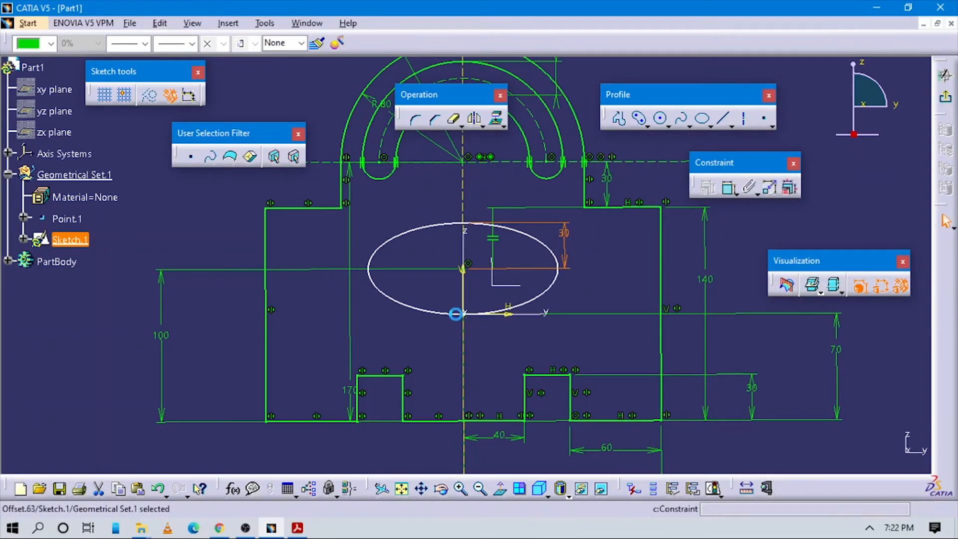
left_click(557, 282)
left_click(516, 342)
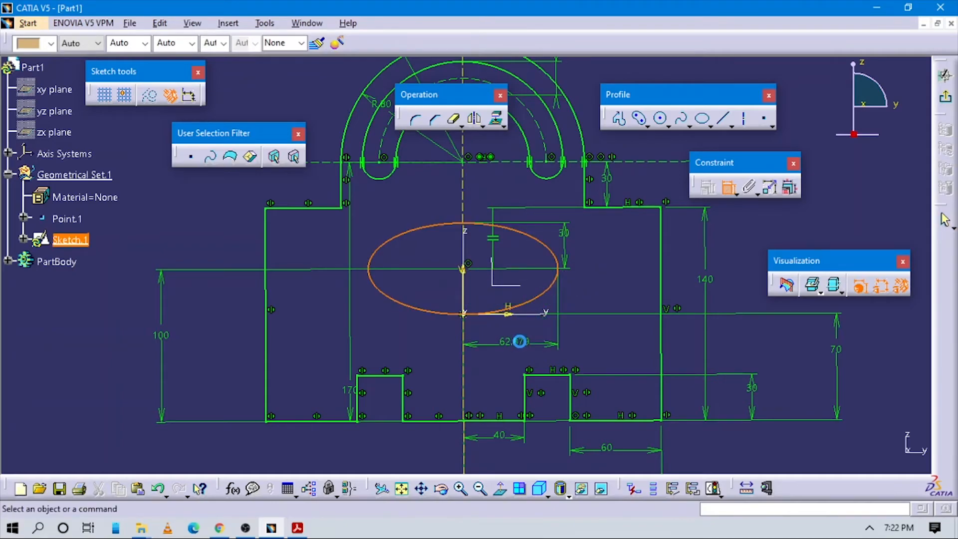
double_click(519, 341)
key("alt+Tab")
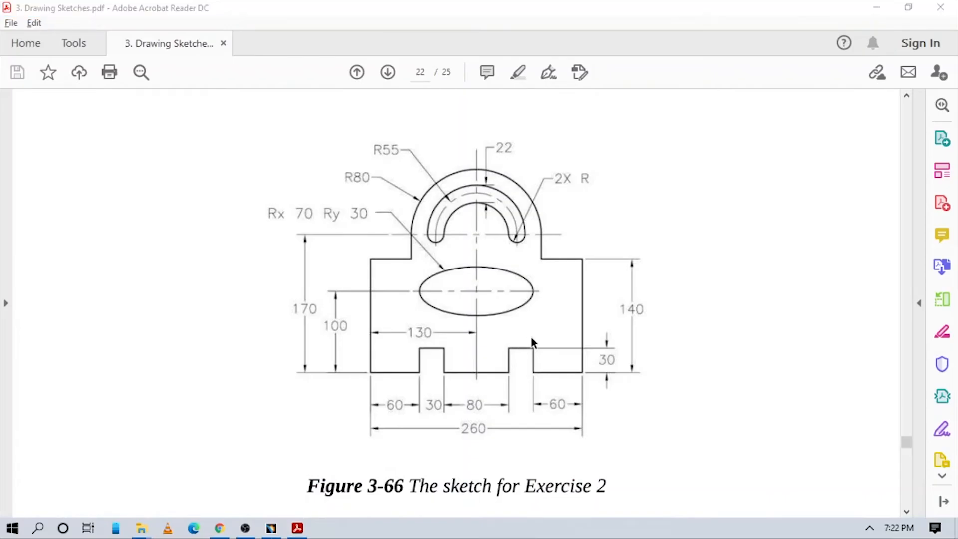
key("alt+Tab")
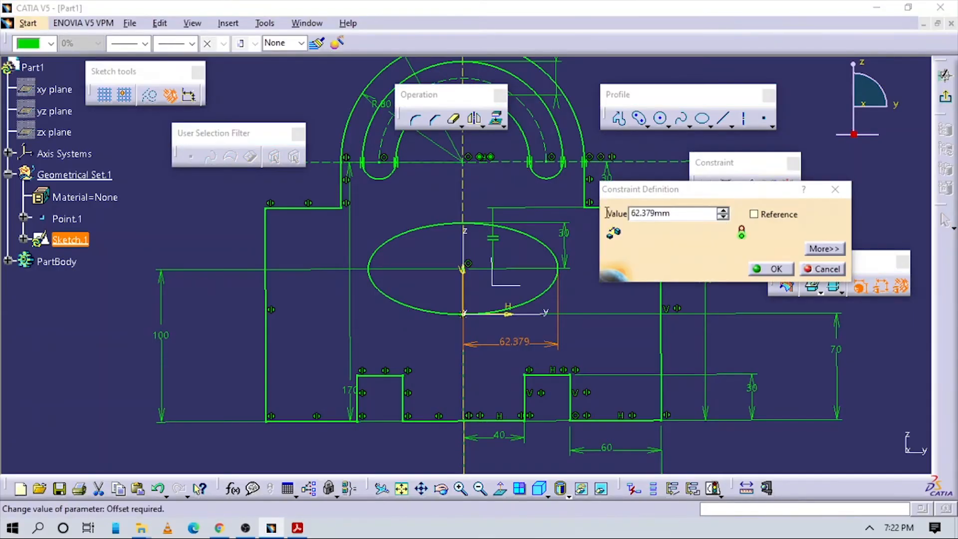
key("Return")
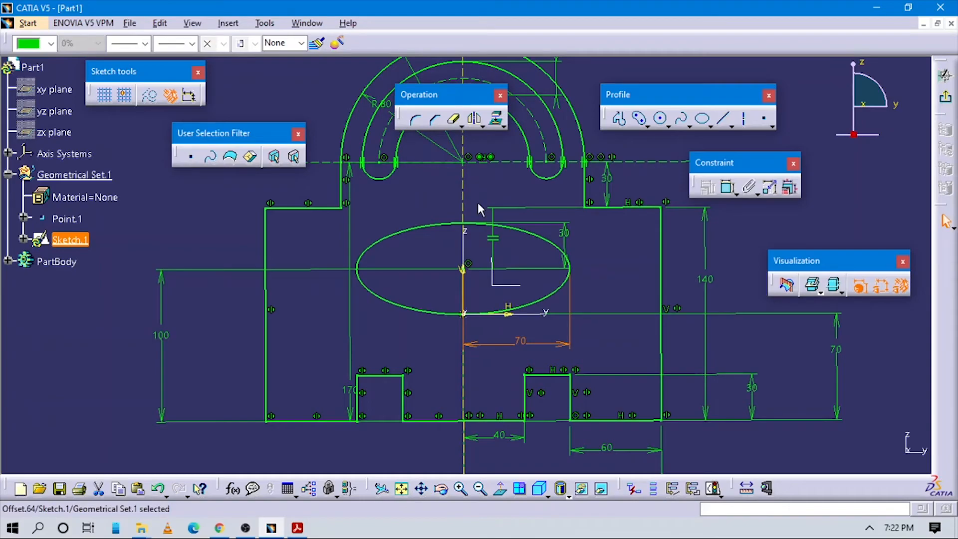
- Check the sketch solving status and dimension the length of the dashed horizontal construction line through the arc centre
mouse_move(569, 251)
middle_mouse_down()
mouse_move(600, 305)
mouse_move(645, 279)
middle_mouse_up()
left_click(568, 252)
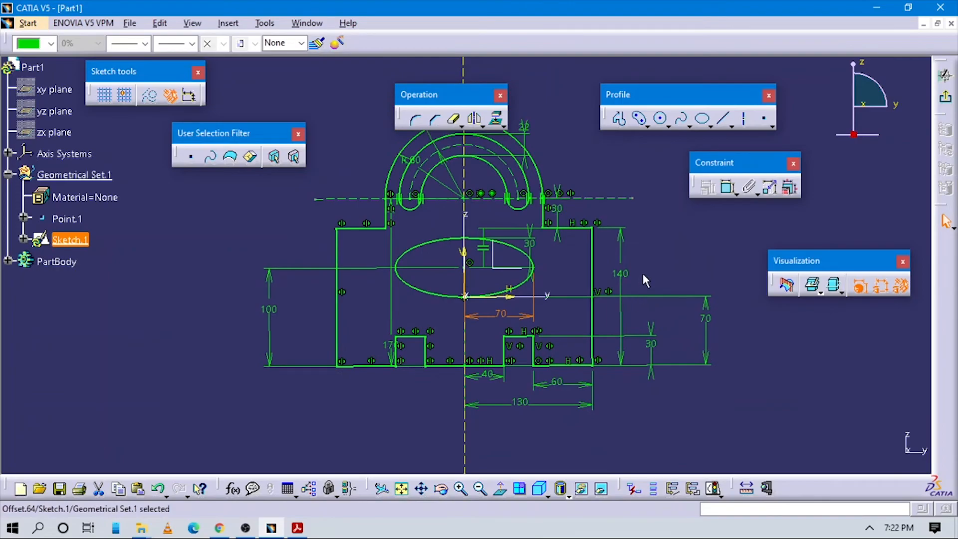
middle_click(668, 274)
left_click(715, 490)
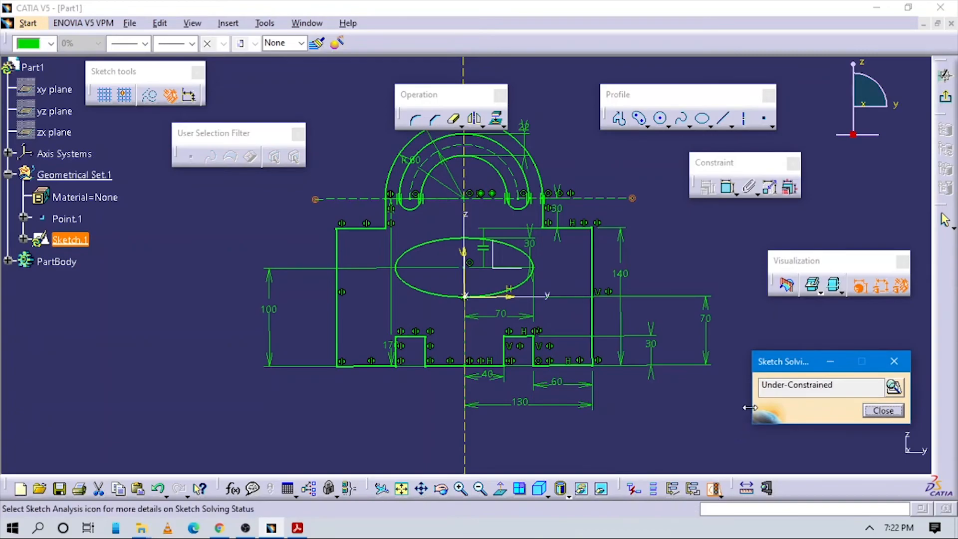
left_click(894, 361)
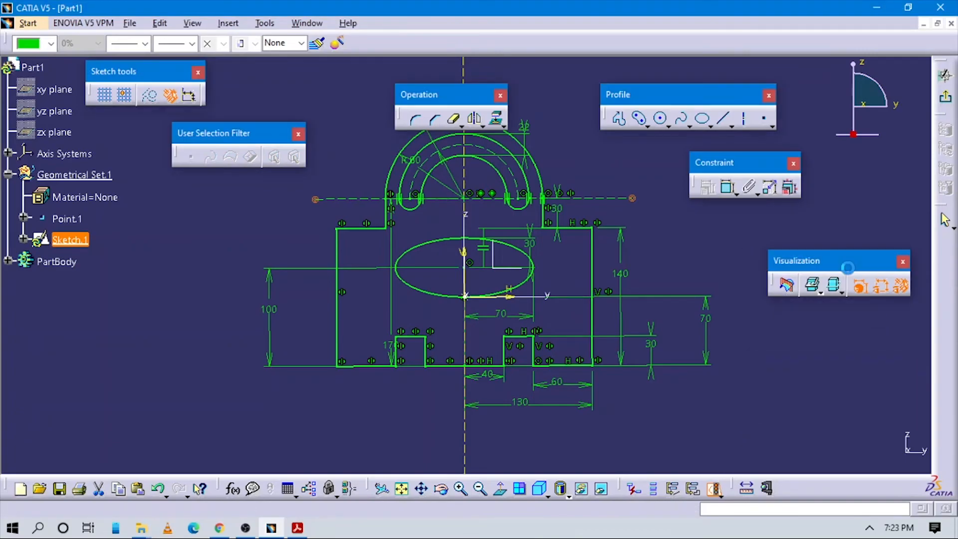
left_click(607, 198)
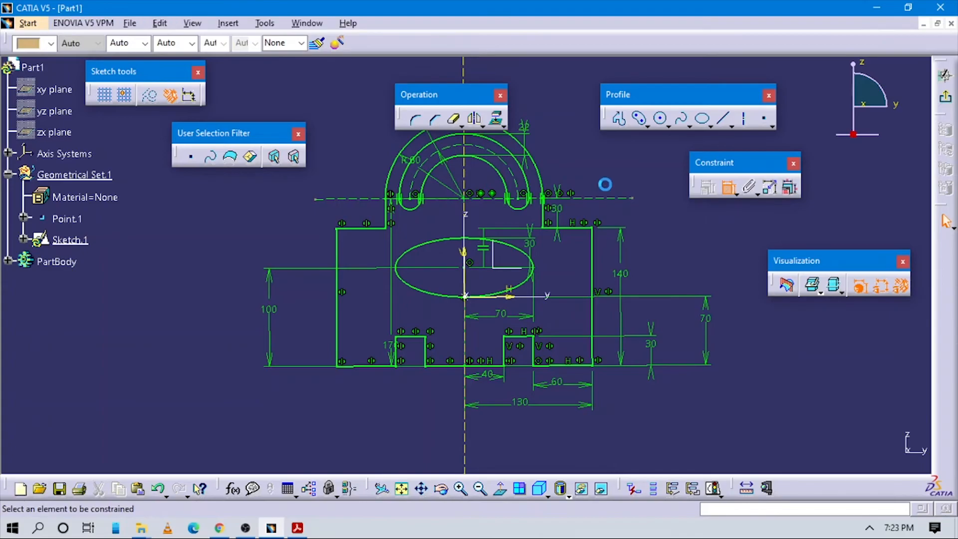
left_click(595, 157)
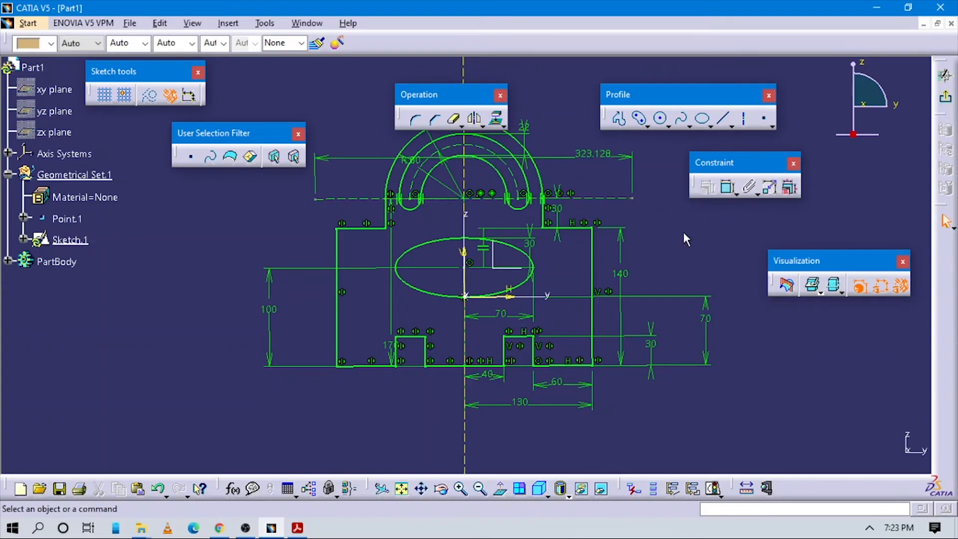
- Check the sketch solving status, then exit the profile sketch and define PartBody as the in-work object
left_click(712, 488)
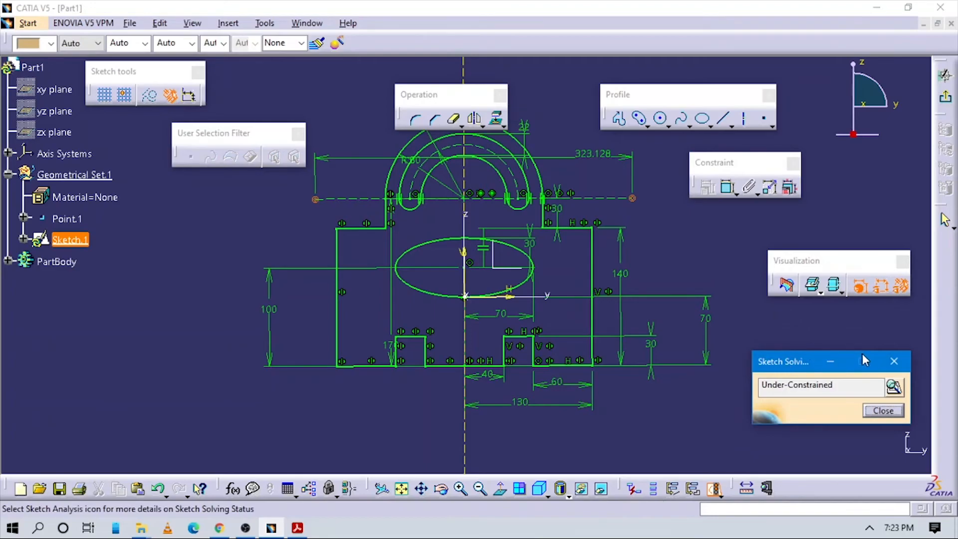
left_click(894, 362)
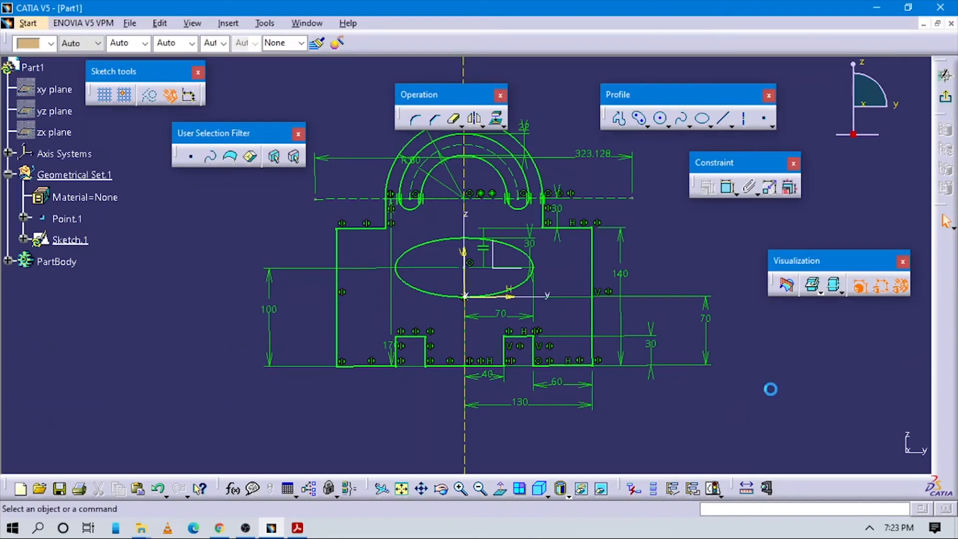
left_click(947, 101)
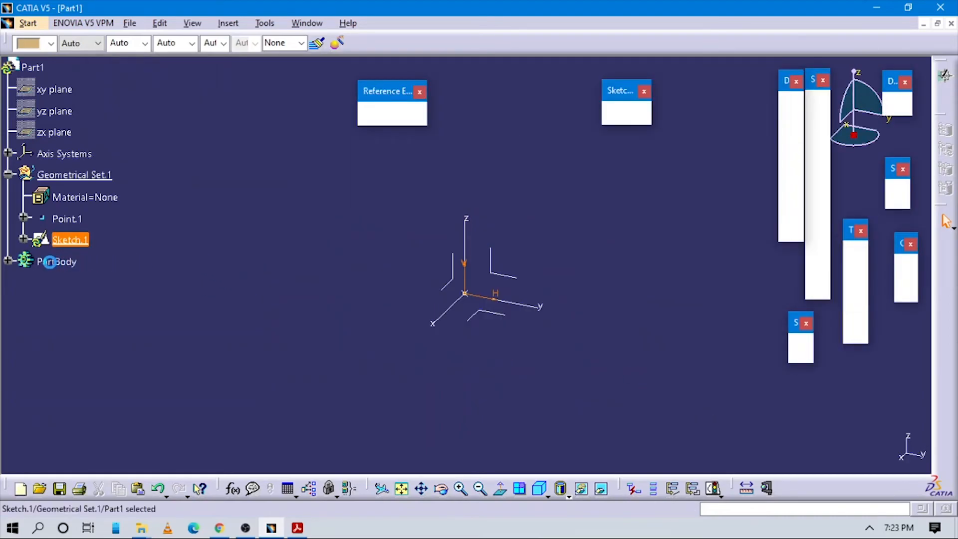
right_click(49, 261)
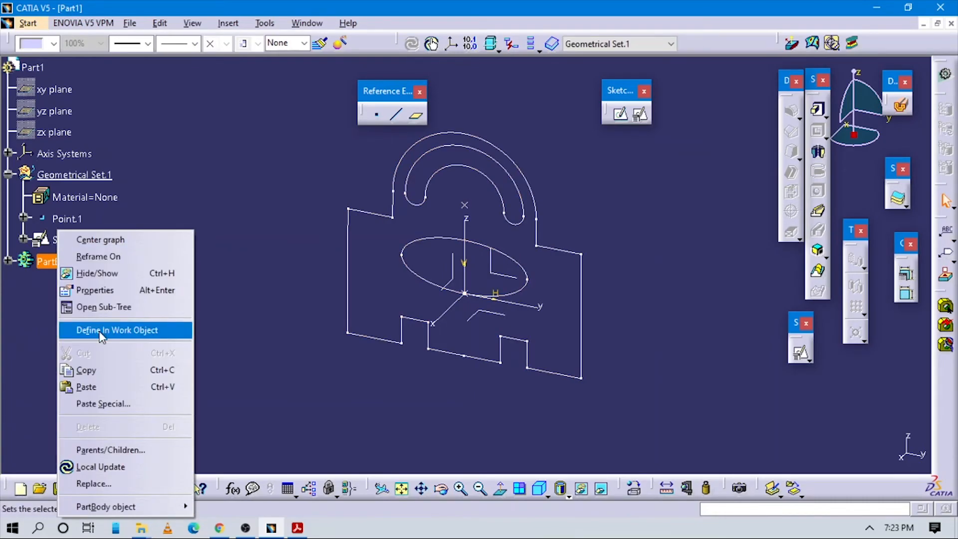
left_click(101, 332)
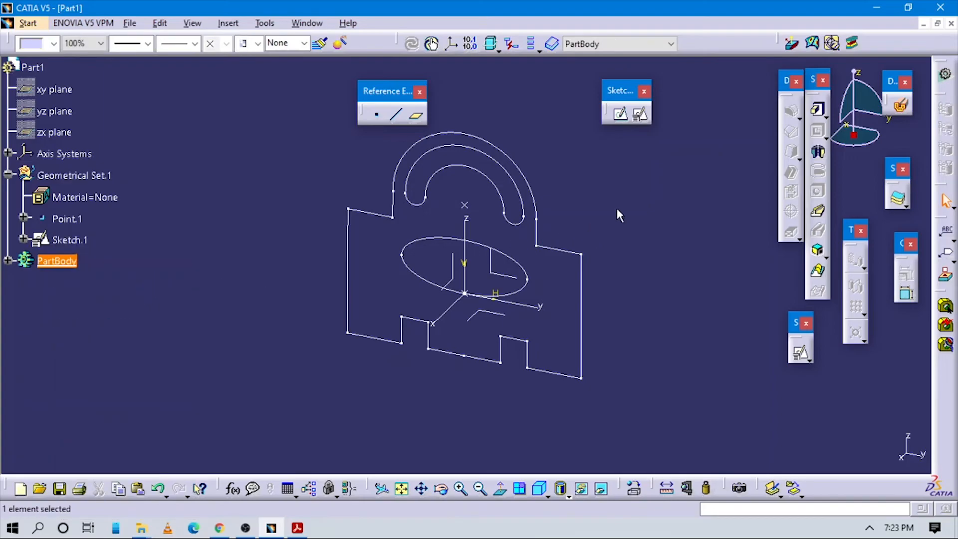
- Try to extrude Sketch.1 with the Pad command
left_click(819, 111)
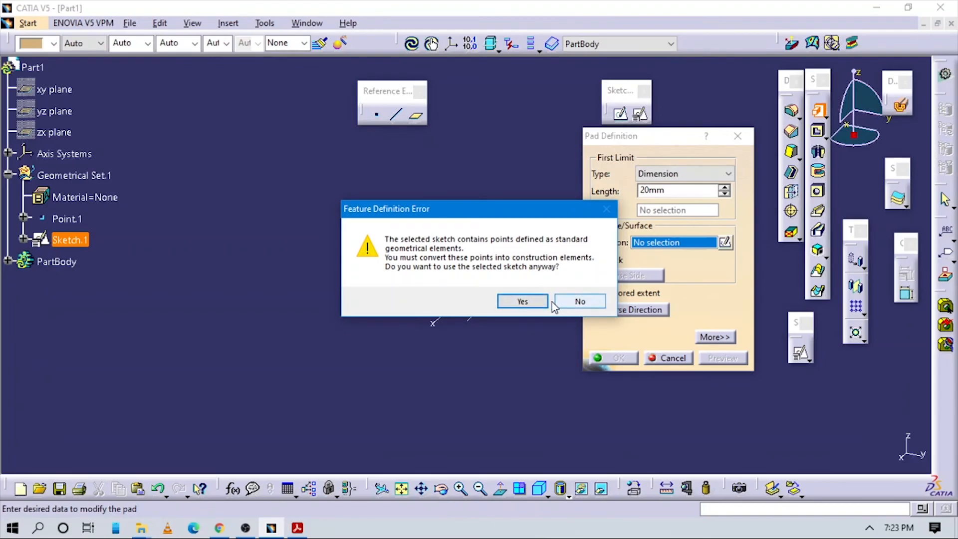
left_click(578, 302)
key("Escape")
middle_click(606, 398)
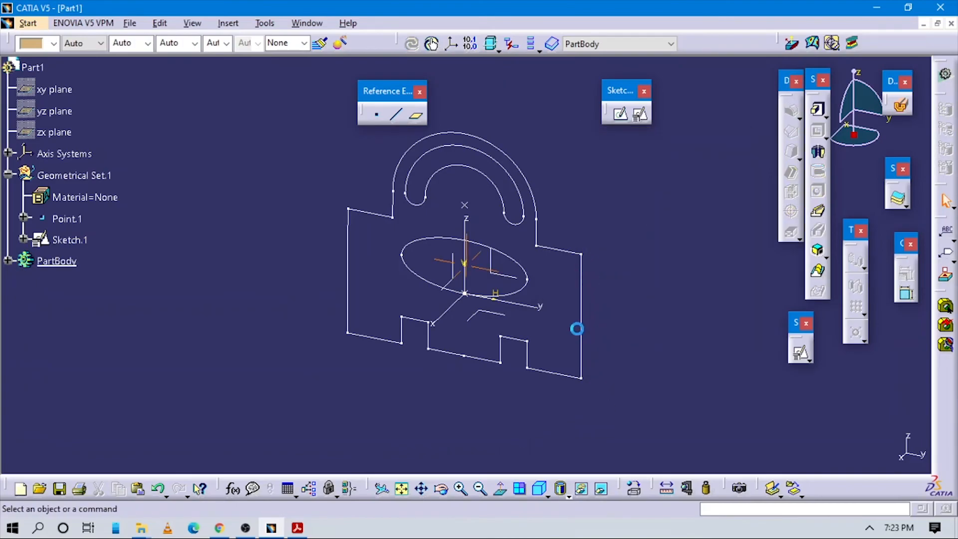
- Reopen Sketch.1, convert the standard point at the centre of the top arcs into a construction element, and exit the sketch
middle_click_drag(577, 328, 467, 161)
double_click(464, 144)
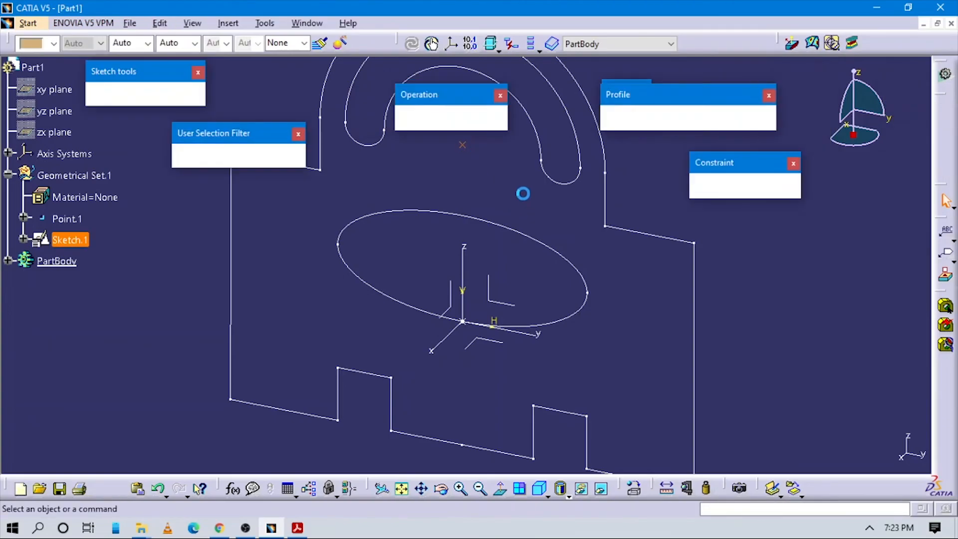
mouse_move(486, 159)
middle_mouse_down()
mouse_move(513, 188)
mouse_move(516, 215)
middle_mouse_up()
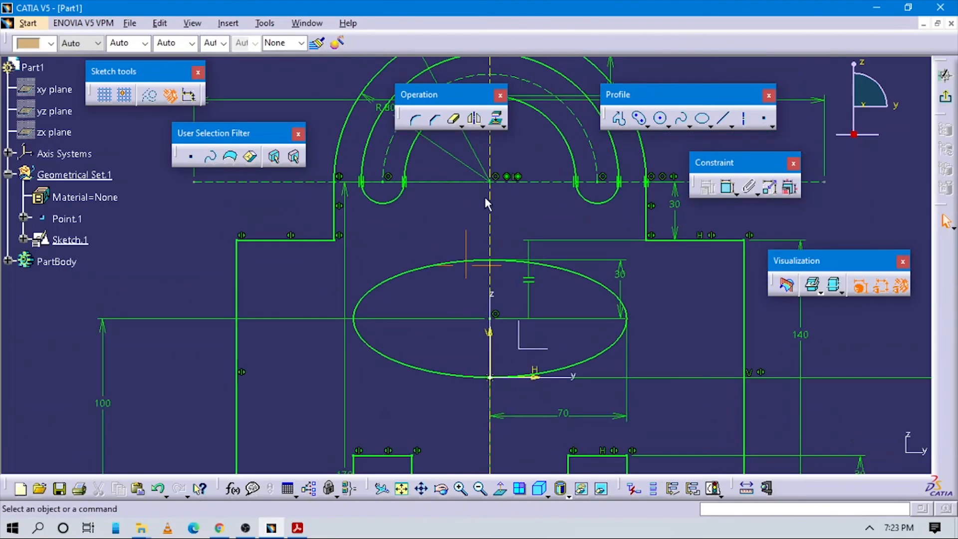
left_click(490, 188)
left_click(150, 96)
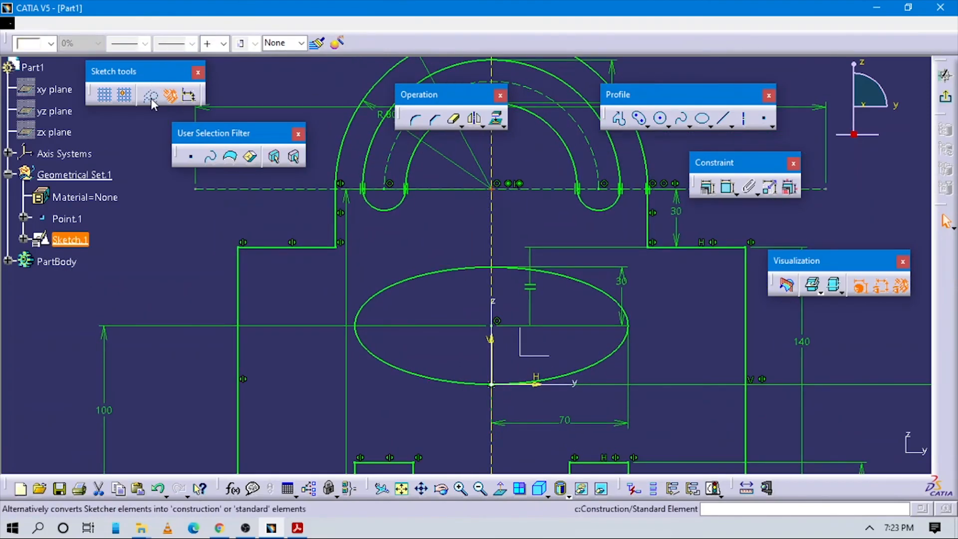
left_click(419, 254)
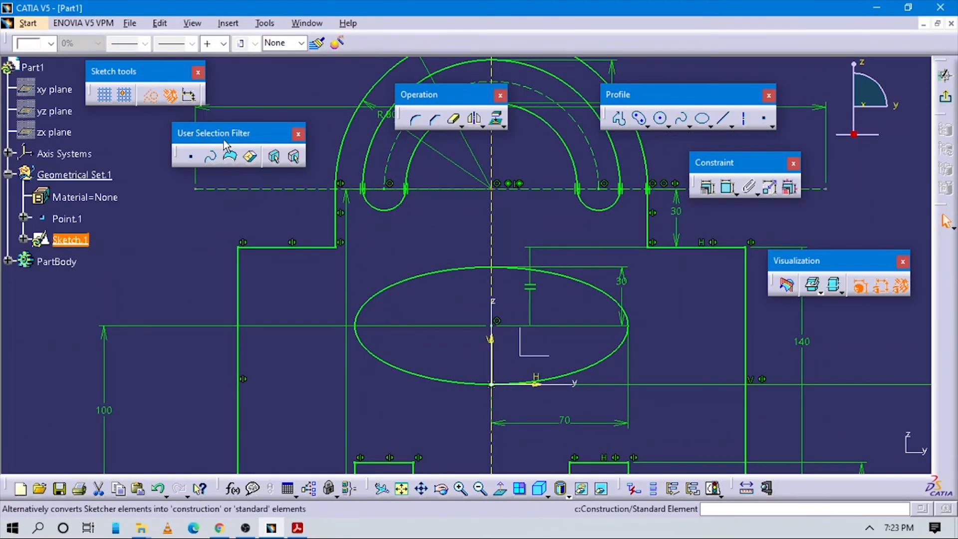
left_click(151, 97)
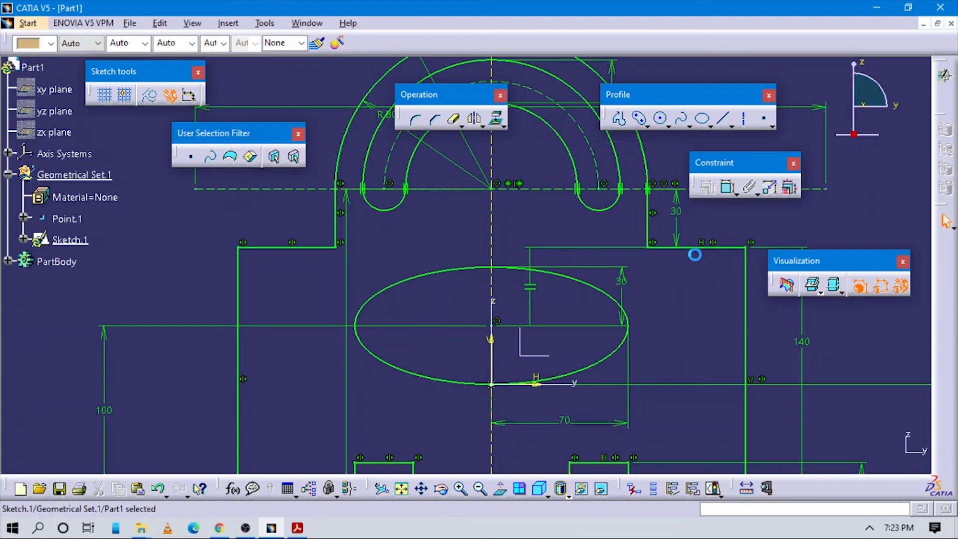
middle_click_drag(706, 195, 699, 233)
left_click(681, 213)
- Pad Sketch.1 by 50 mm in PartBody and compare the solid with the PDF drawing
left_click(814, 111)
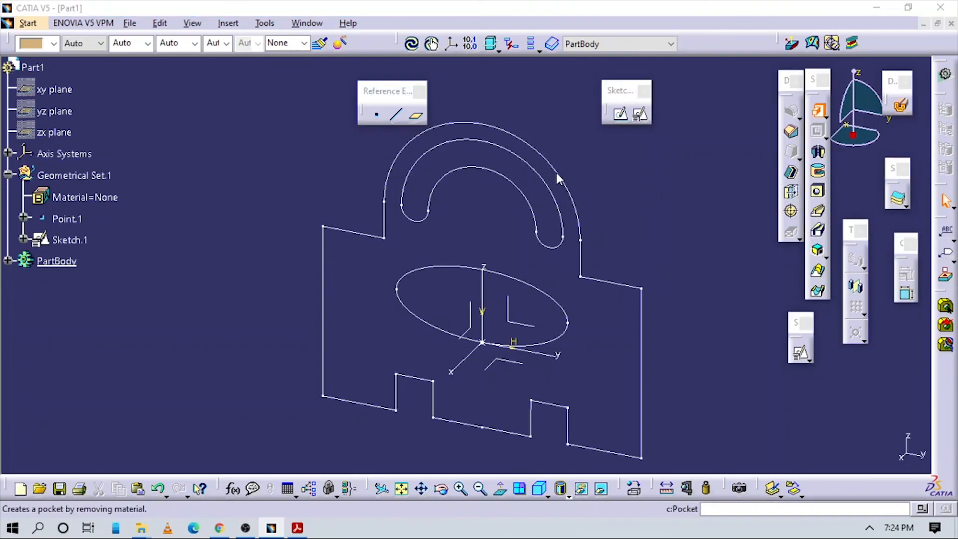
left_click(538, 149)
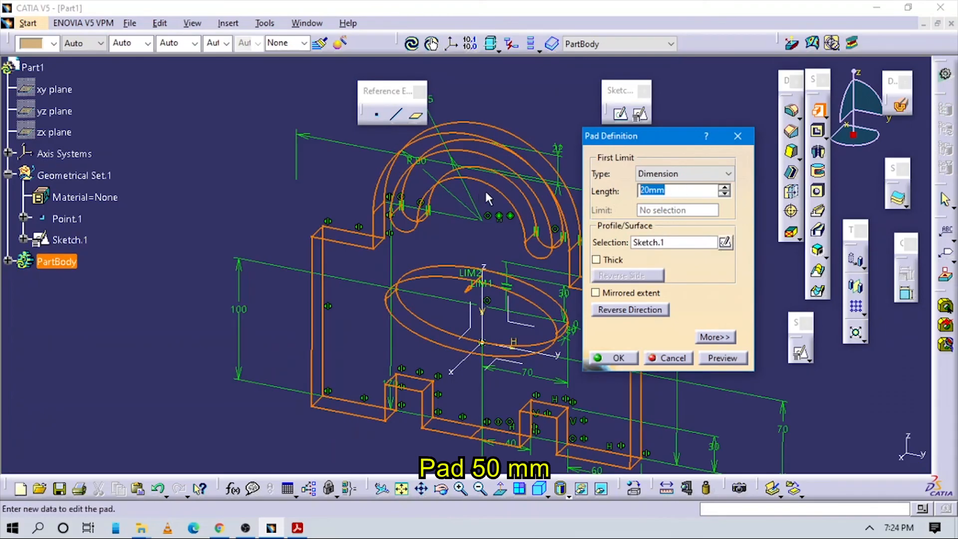
key("Return")
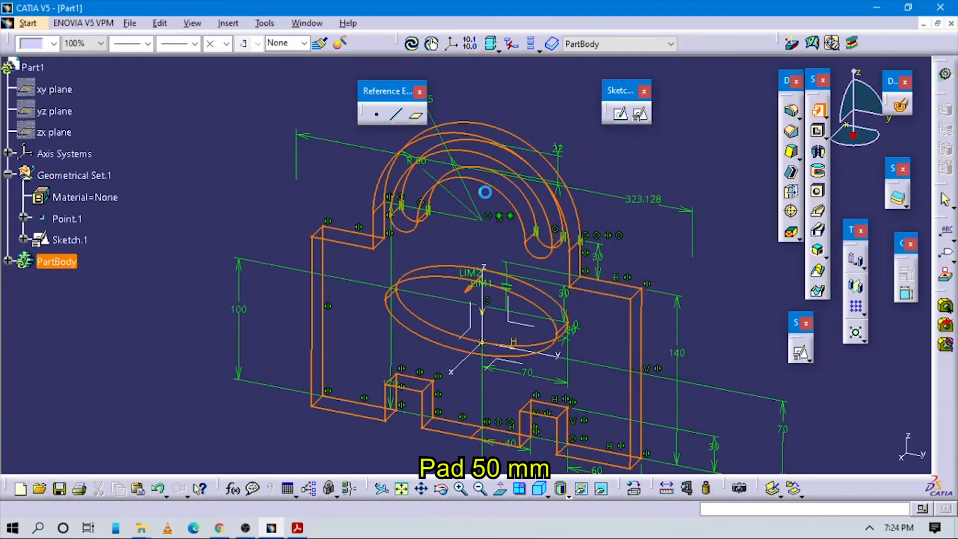
middle_click_drag(519, 364, 622, 301)
left_click(307, 530)
scroll(551, 319, "up", 10)
left_click(271, 528)
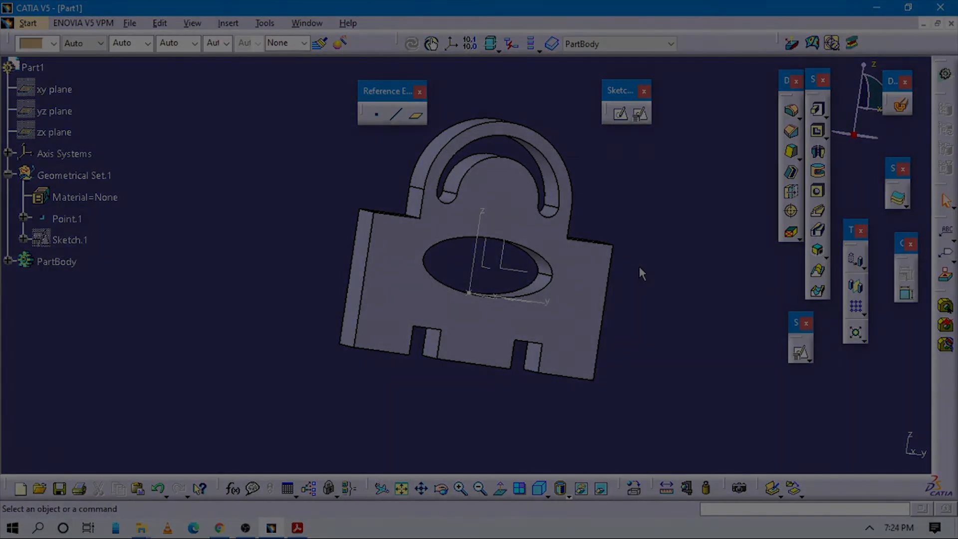